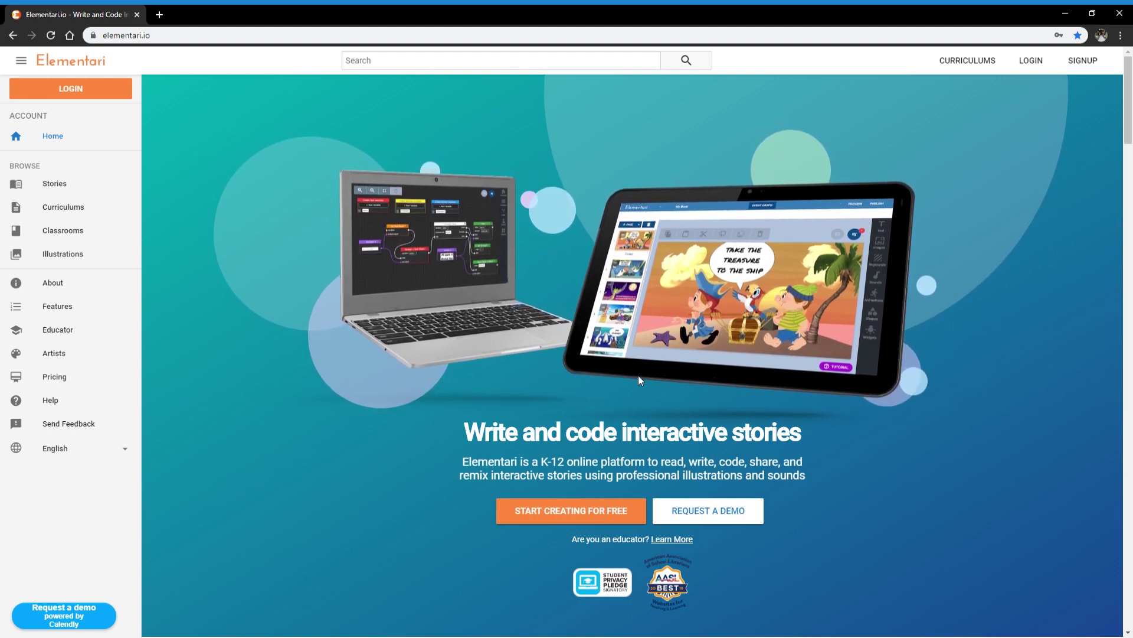
Step: Scroll down the home page to the 93% student-engagement statistic and 'Make writing fun' section
{"action": "scroll", "coordinate": [638, 375], "scroll_direction": "down", "scroll_amount": 5}
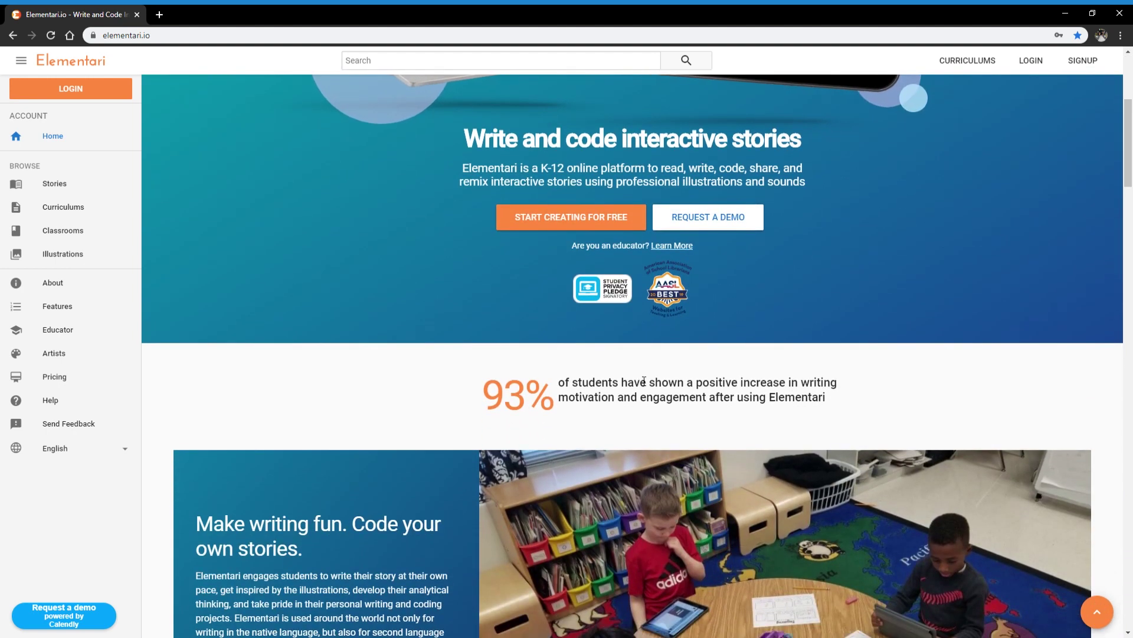
{"action": "scroll", "coordinate": [643, 380], "scroll_direction": "down", "scroll_amount": 1}
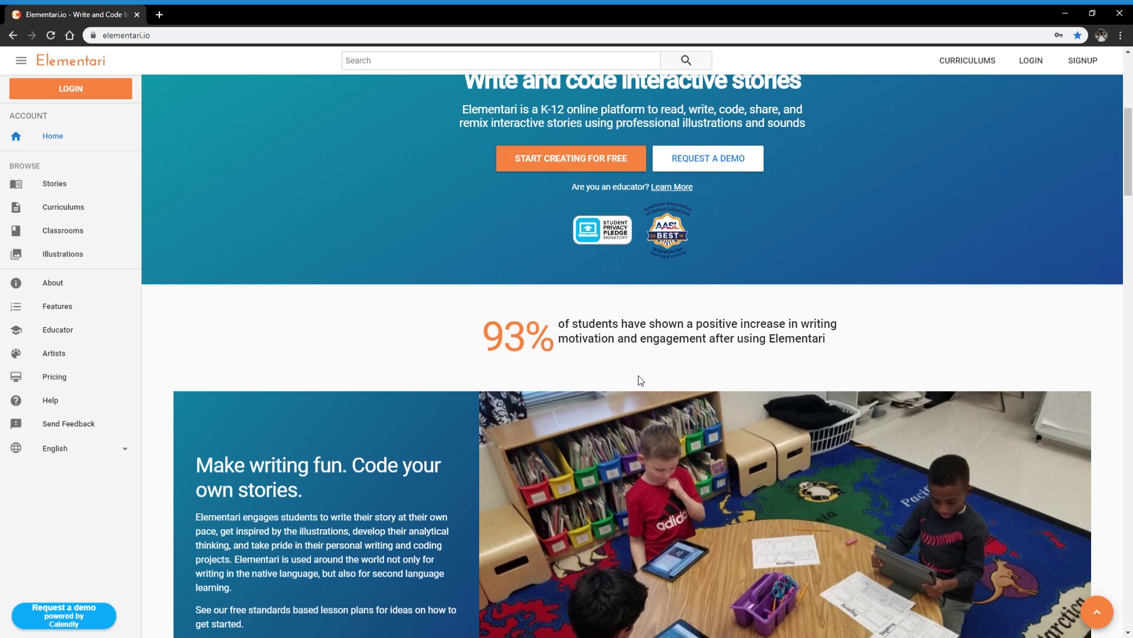
{"action": "scroll", "coordinate": [641, 380], "scroll_direction": "down", "scroll_amount": 1}
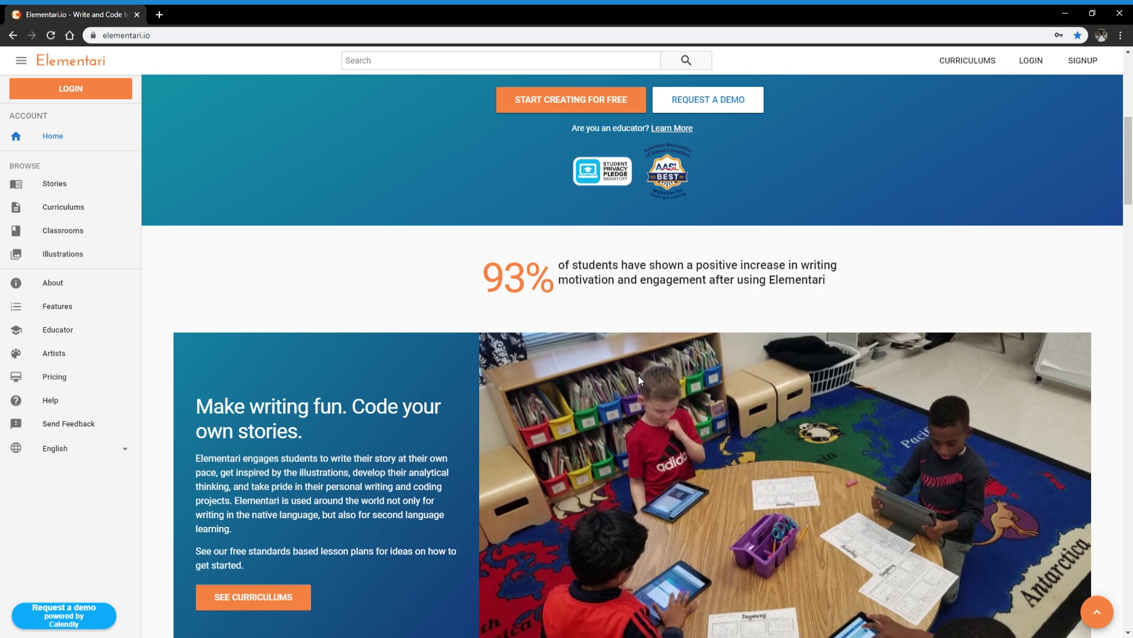
Step: Scroll down to the 'It has everything you need' feature list
{"action": "scroll", "coordinate": [639, 376], "scroll_direction": "down", "scroll_amount": 7}
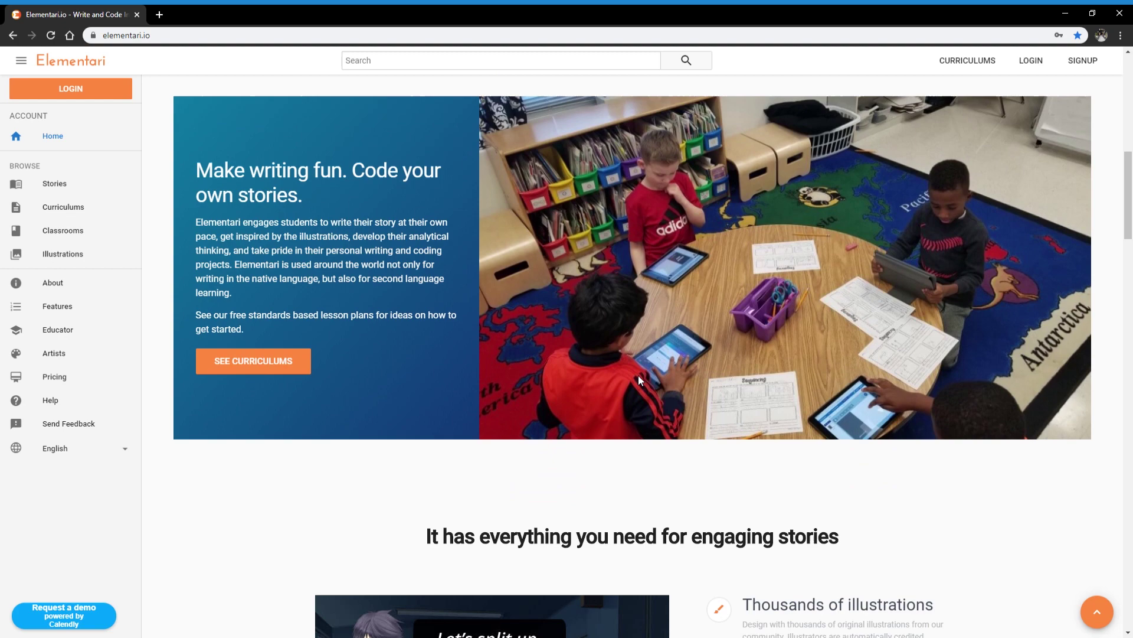
{"action": "scroll", "coordinate": [642, 380], "scroll_direction": "down", "scroll_amount": 1}
{"action": "scroll", "coordinate": [803, 328], "scroll_direction": "down", "scroll_amount": 1}
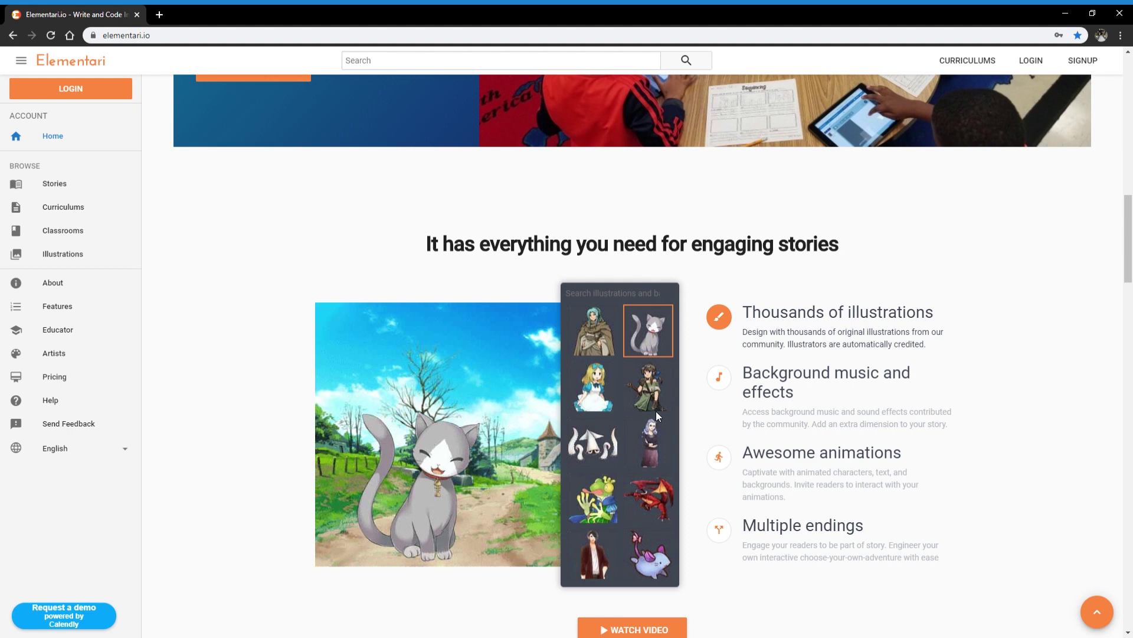
Step: Preview each of the three story features, then continue to the 'From our community' testimonials
{"action": "mouse_move", "coordinate": [731, 399]}
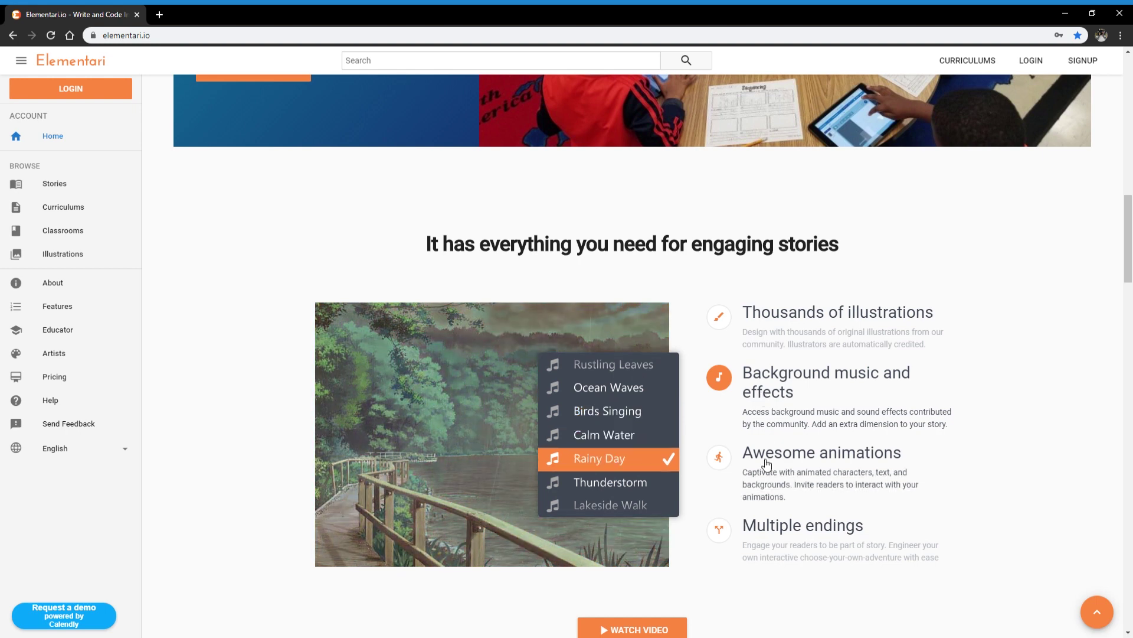
{"action": "mouse_move", "coordinate": [767, 466]}
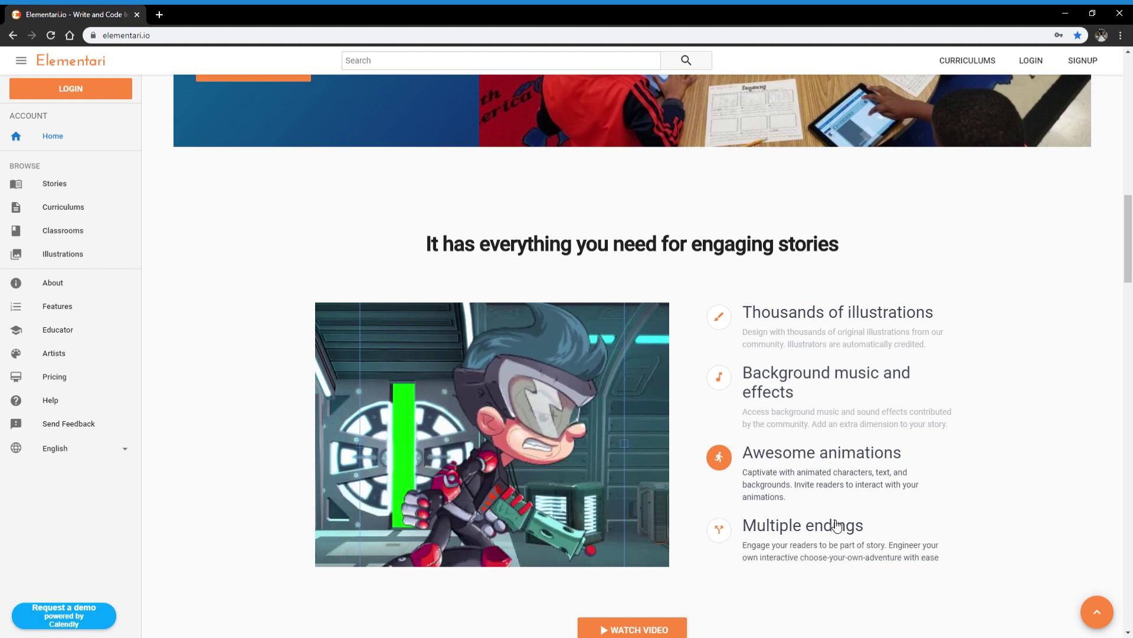
{"action": "mouse_move", "coordinate": [837, 525]}
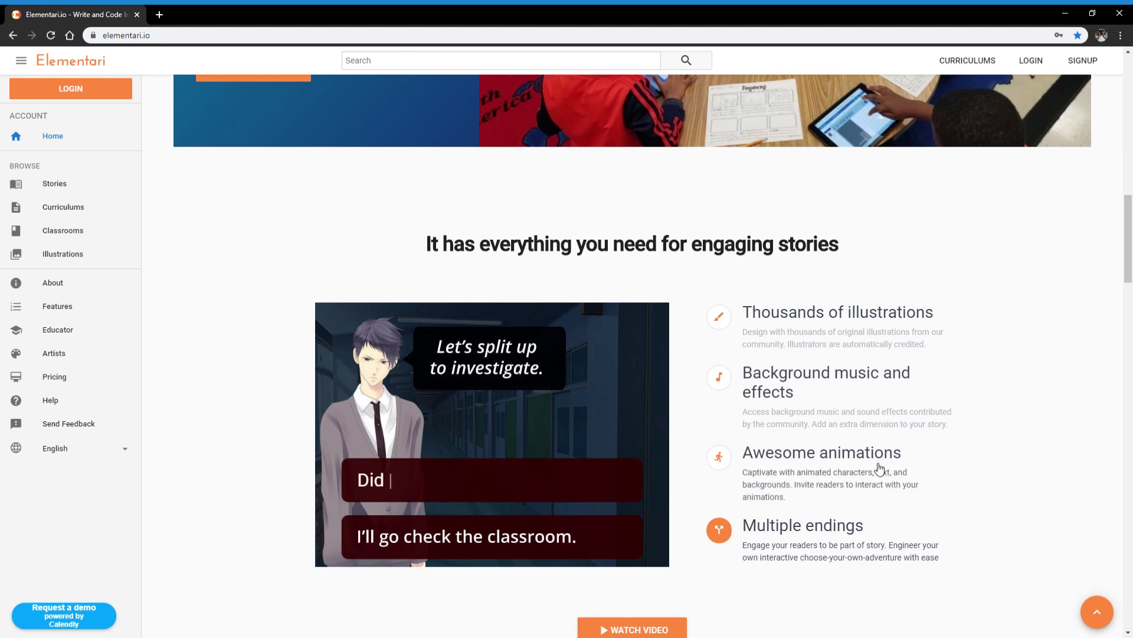
{"action": "scroll", "coordinate": [923, 450], "scroll_direction": "down", "scroll_amount": 7}
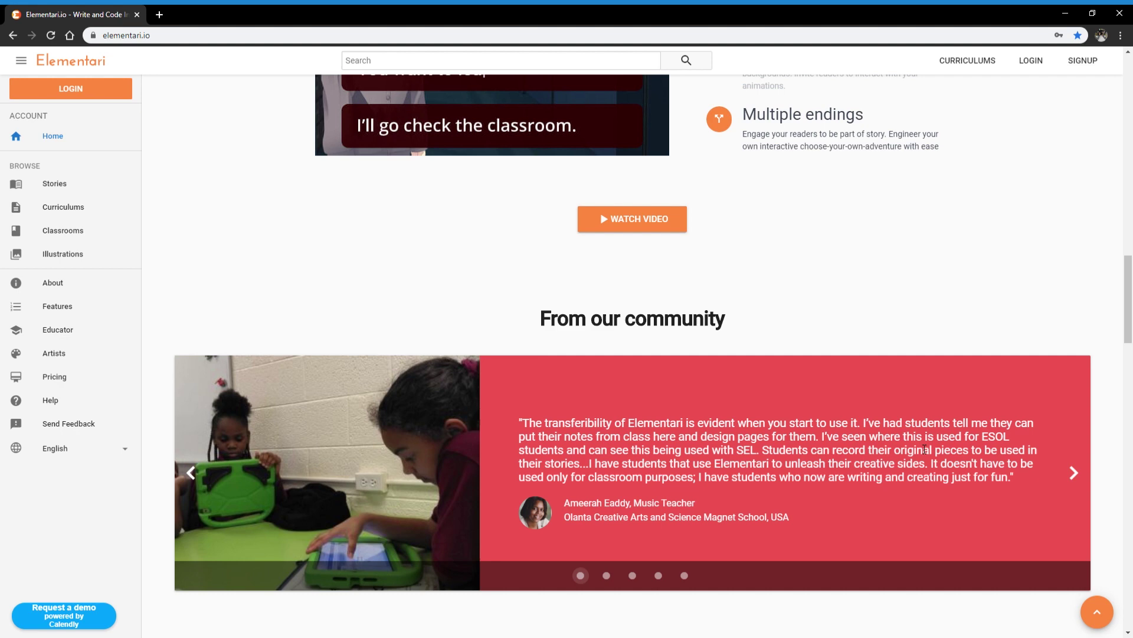
Step: View the second and fourth testimonials, then go past 'Discover stories' and the Twitter feed to the bottom
{"action": "left_click", "coordinate": [607, 575]}
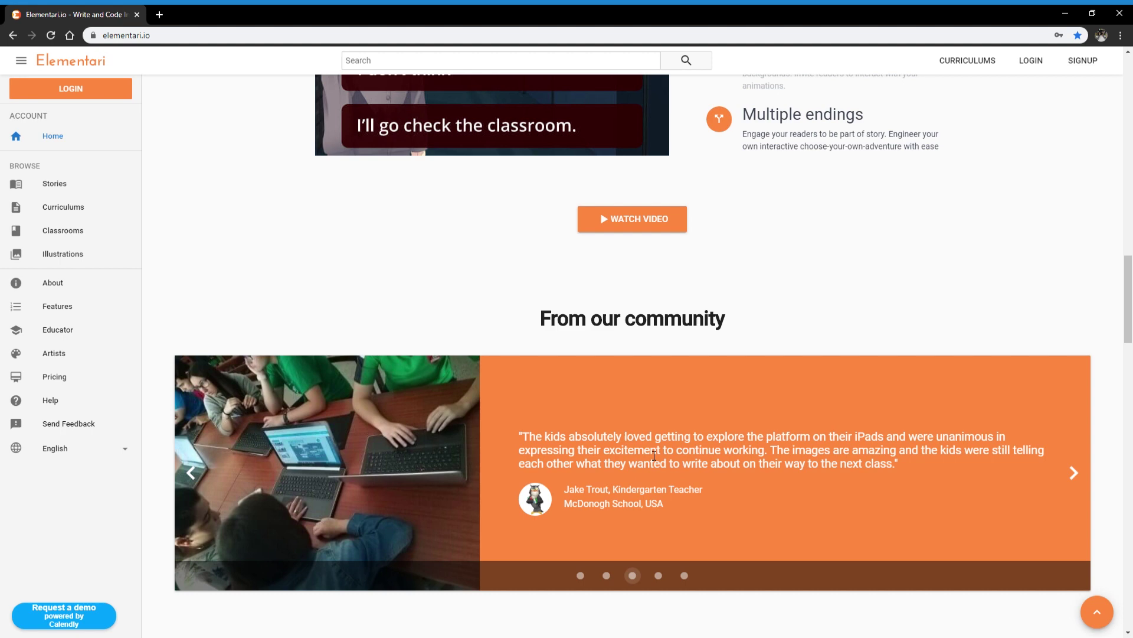
{"action": "left_click", "coordinate": [659, 575]}
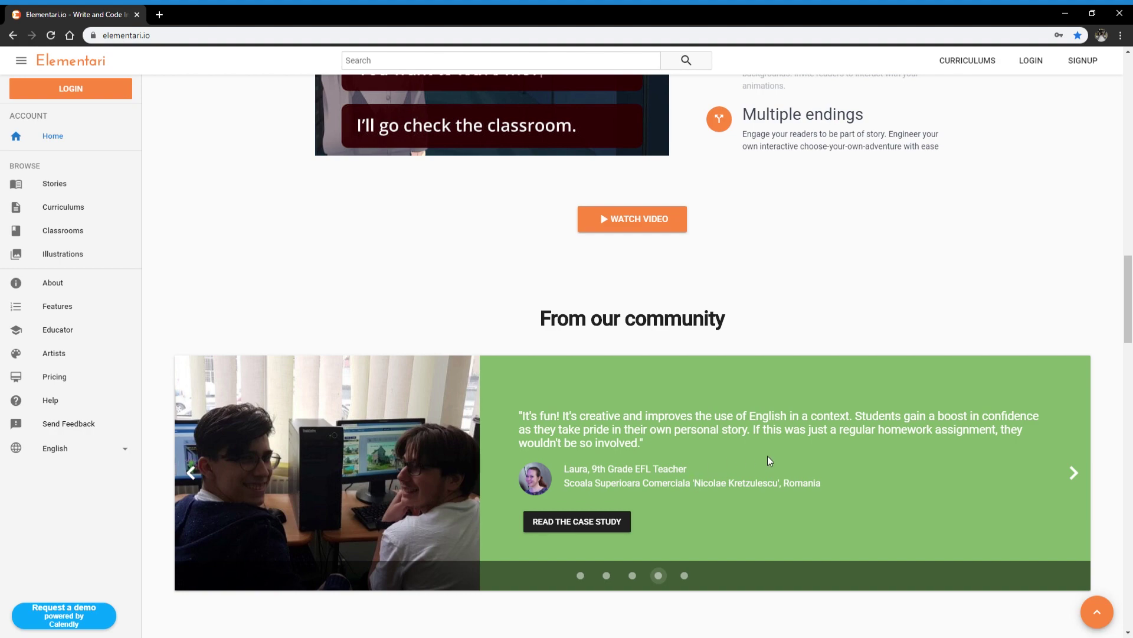
{"action": "scroll", "coordinate": [767, 456], "scroll_direction": "down", "scroll_amount": 5}
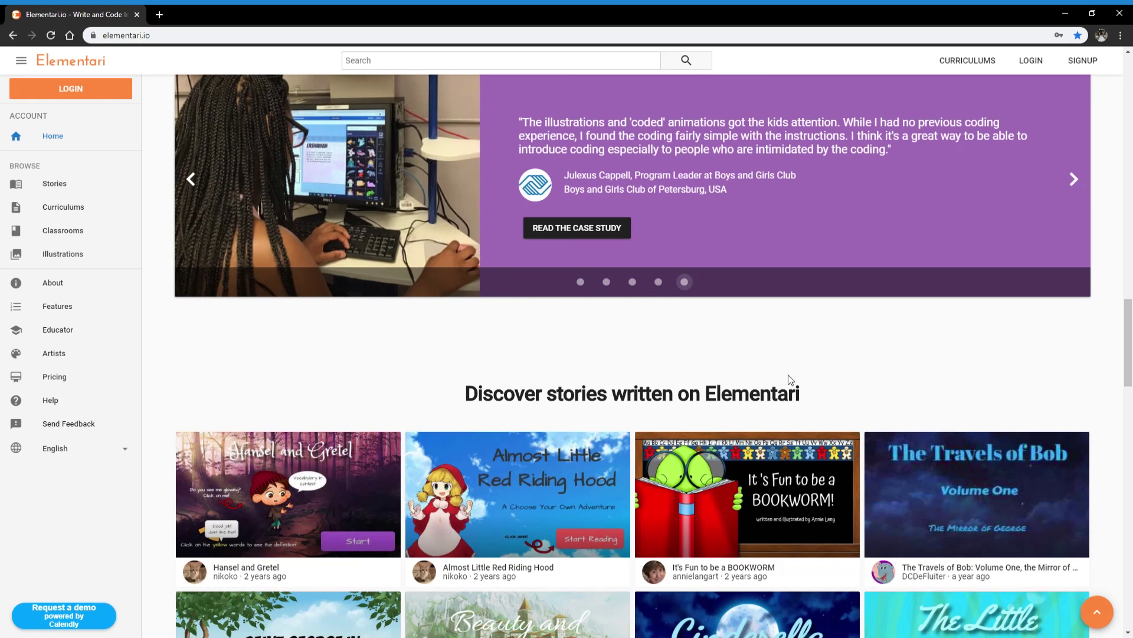
{"action": "scroll", "coordinate": [782, 372], "scroll_direction": "down", "scroll_amount": 2}
{"action": "scroll", "coordinate": [785, 301], "scroll_direction": "down", "scroll_amount": 2}
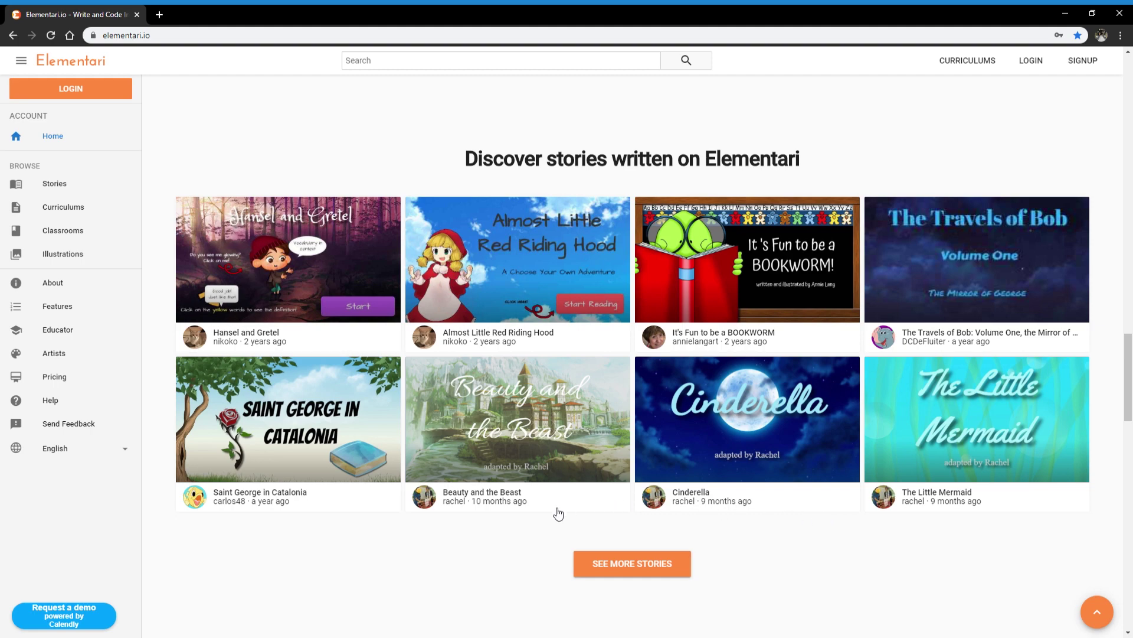
{"action": "scroll", "coordinate": [369, 548], "scroll_direction": "down", "scroll_amount": 8}
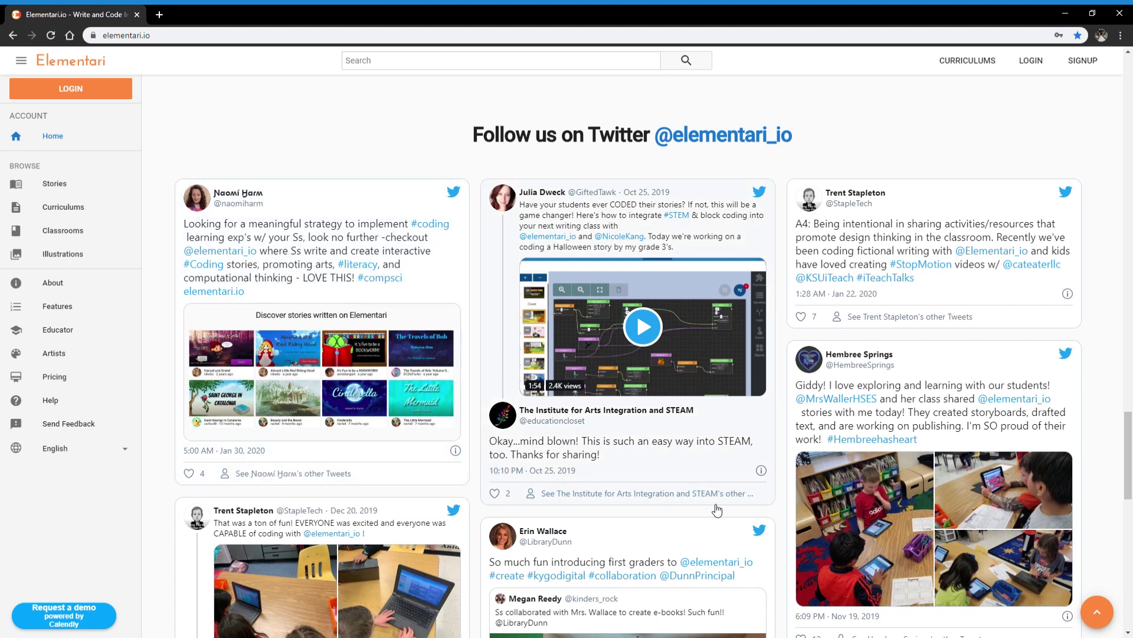
{"action": "scroll", "coordinate": [718, 470], "scroll_direction": "down", "scroll_amount": 4}
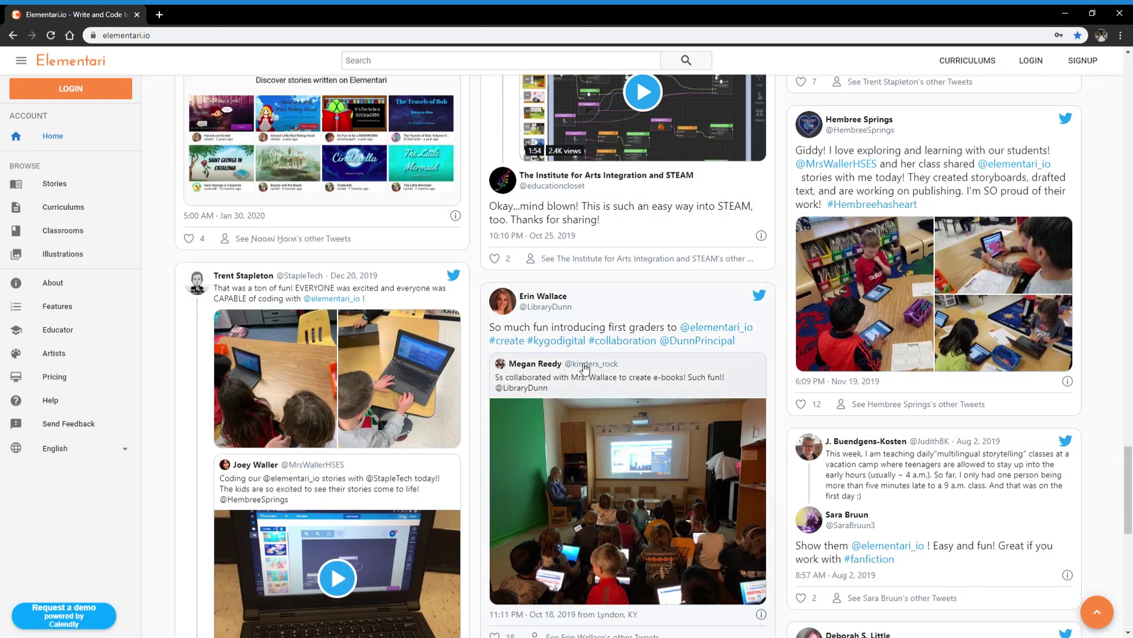
{"action": "scroll", "coordinate": [584, 369], "scroll_direction": "down", "scroll_amount": 4}
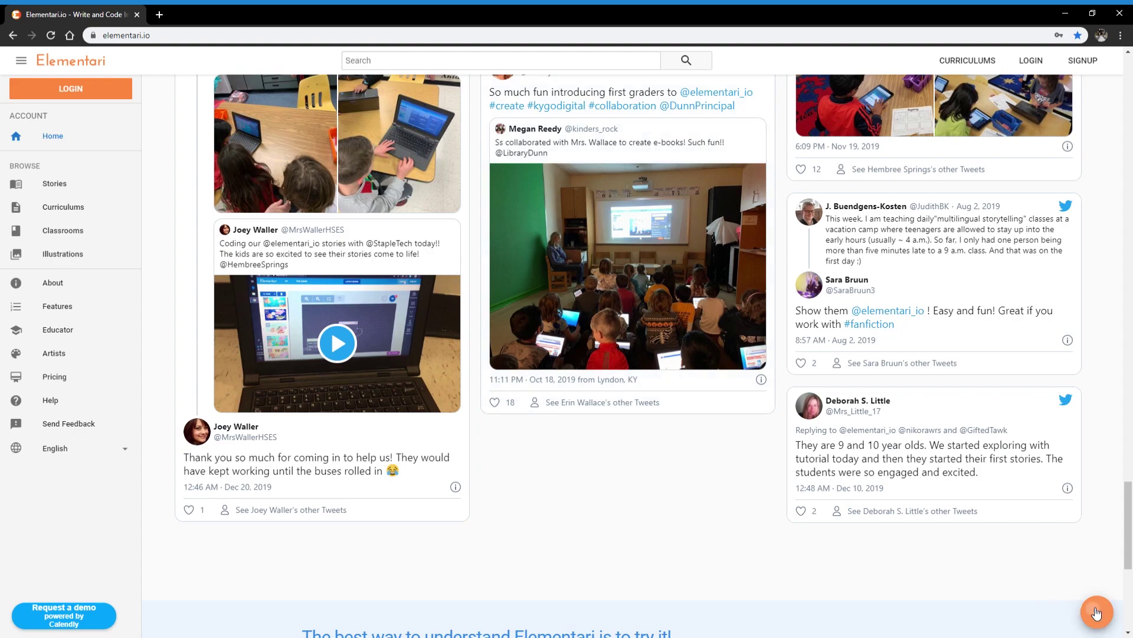
Step: Return to the top and open the create-your-own-account signup form via START CREATING FOR FREE
{"action": "left_click", "coordinate": [1096, 613]}
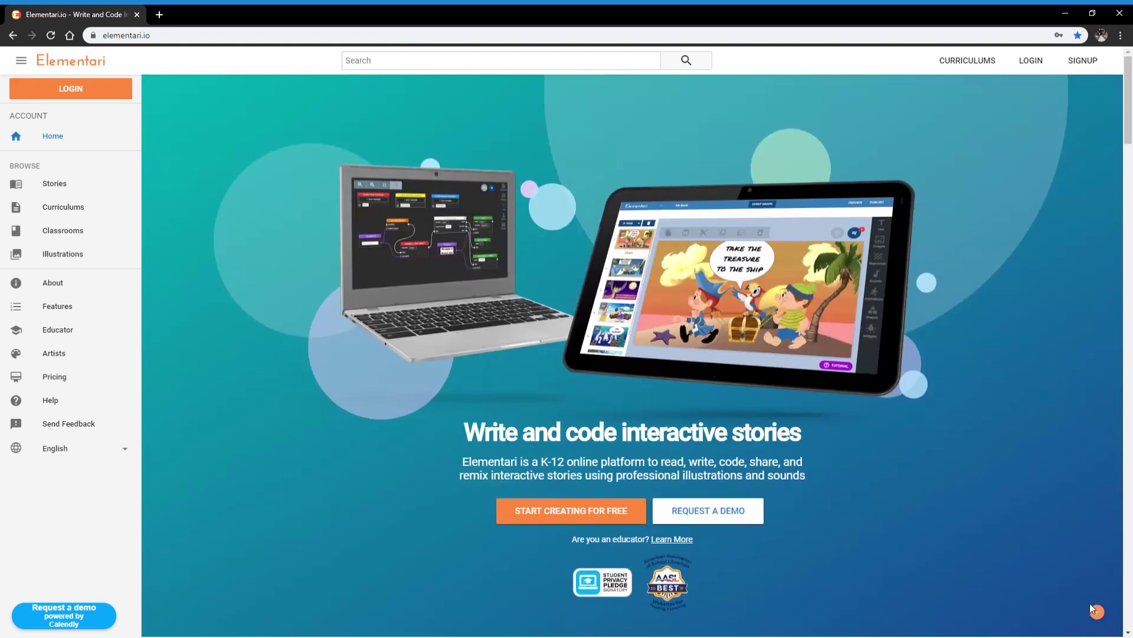
{"action": "left_click", "coordinate": [564, 511]}
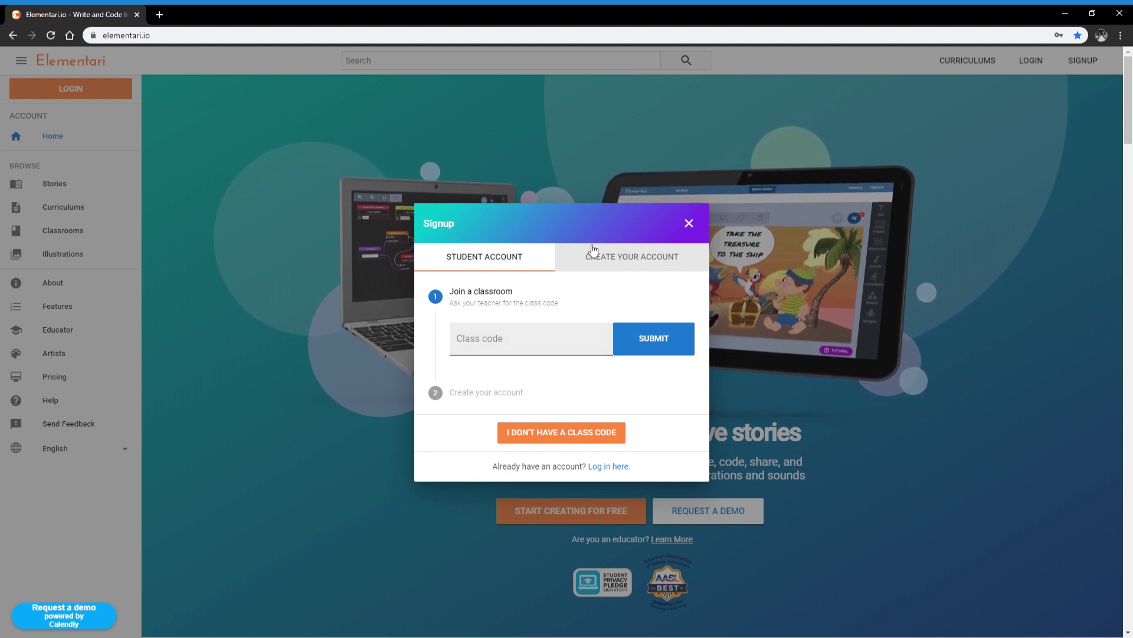
{"action": "left_click", "coordinate": [627, 257]}
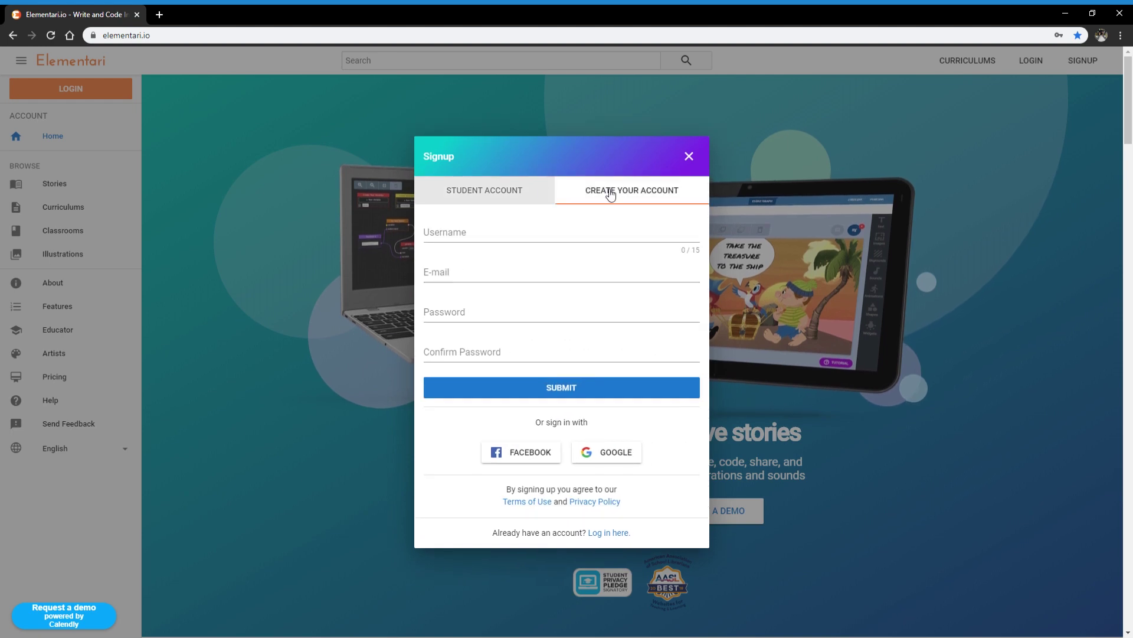
Step: Enter a username, the suggested e-mail address and a matching password twice, then submit
{"action": "left_click", "coordinate": [608, 235]}
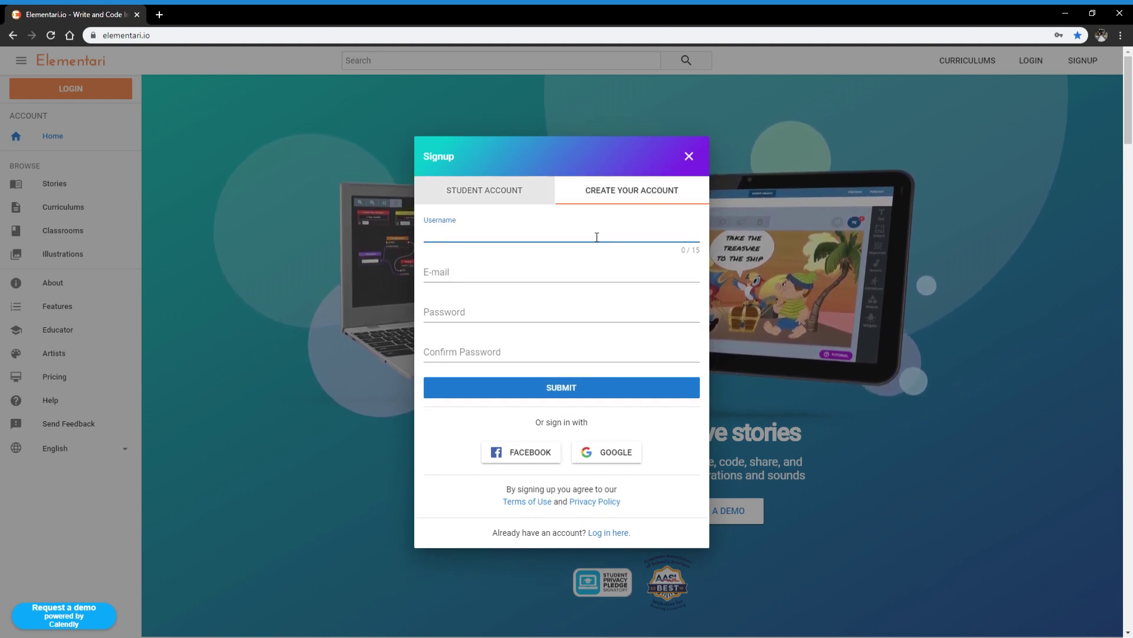
{"action": "type", "text": "awesome"}
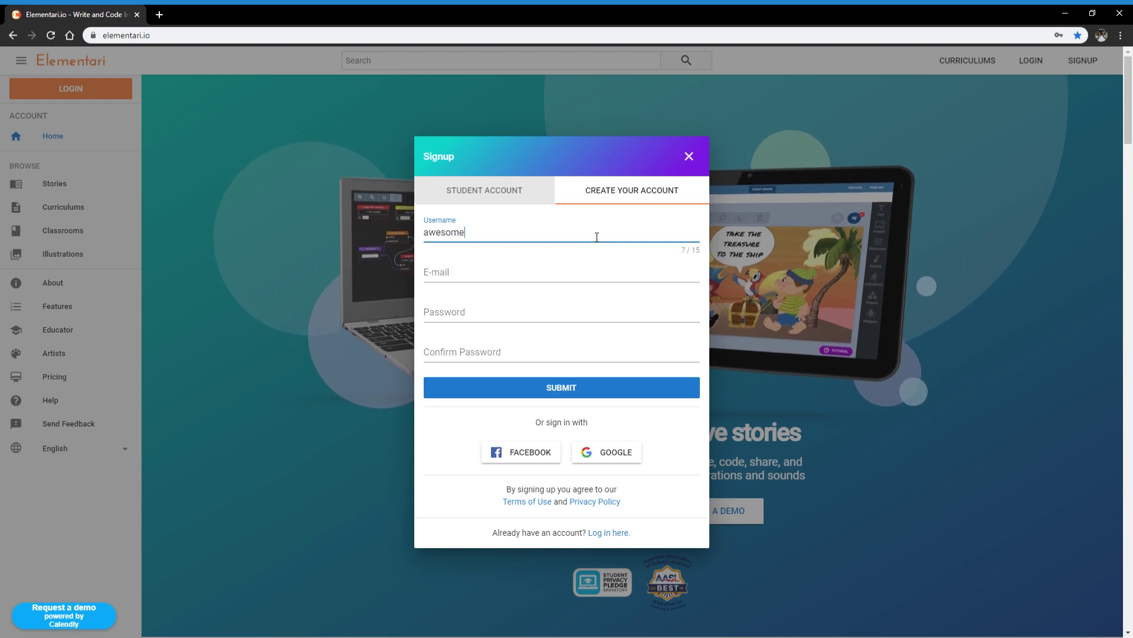
{"action": "key", "text": "Tab"}
{"action": "type", "text": "co"}
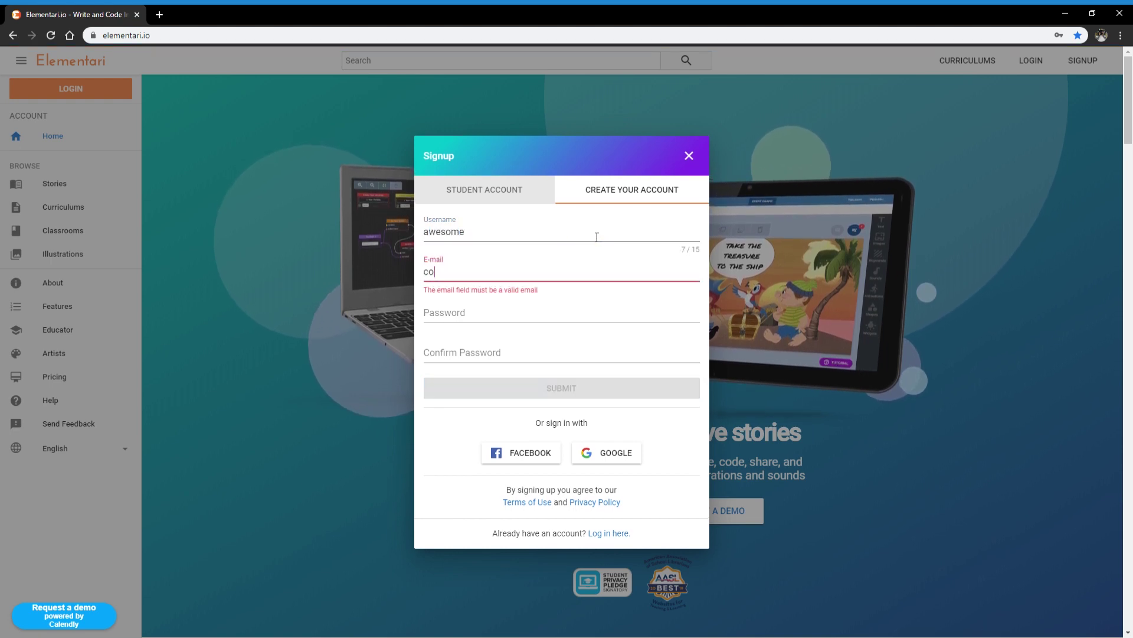
{"action": "key", "text": "Down"}
{"action": "key", "text": "Return"}
{"action": "key", "text": "Return"}
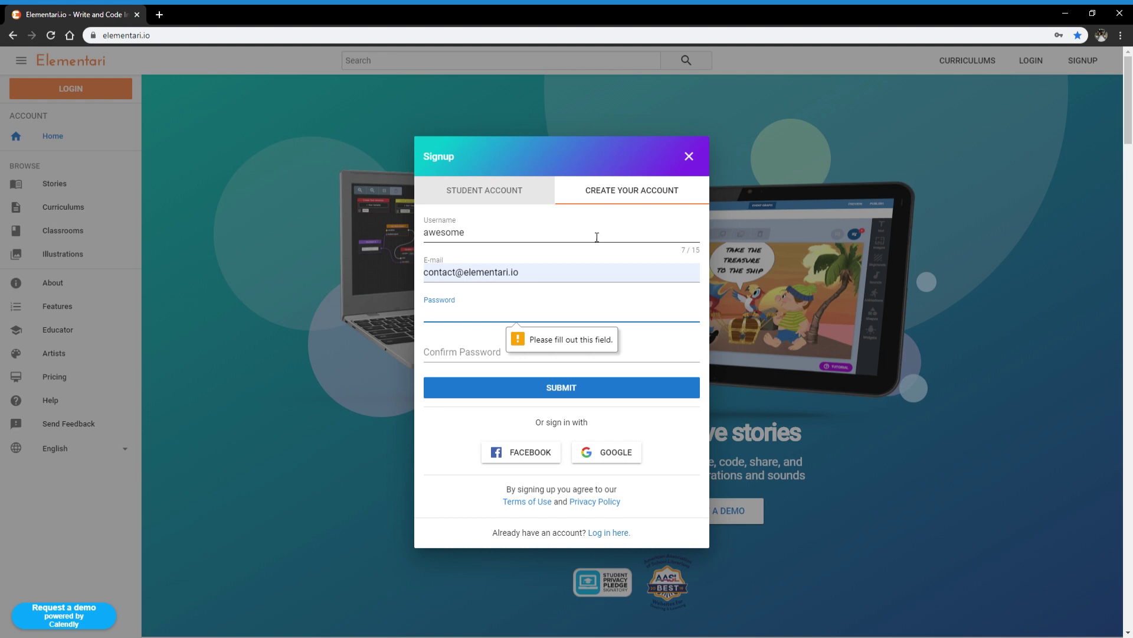
{"action": "type", "text": "••••••"}
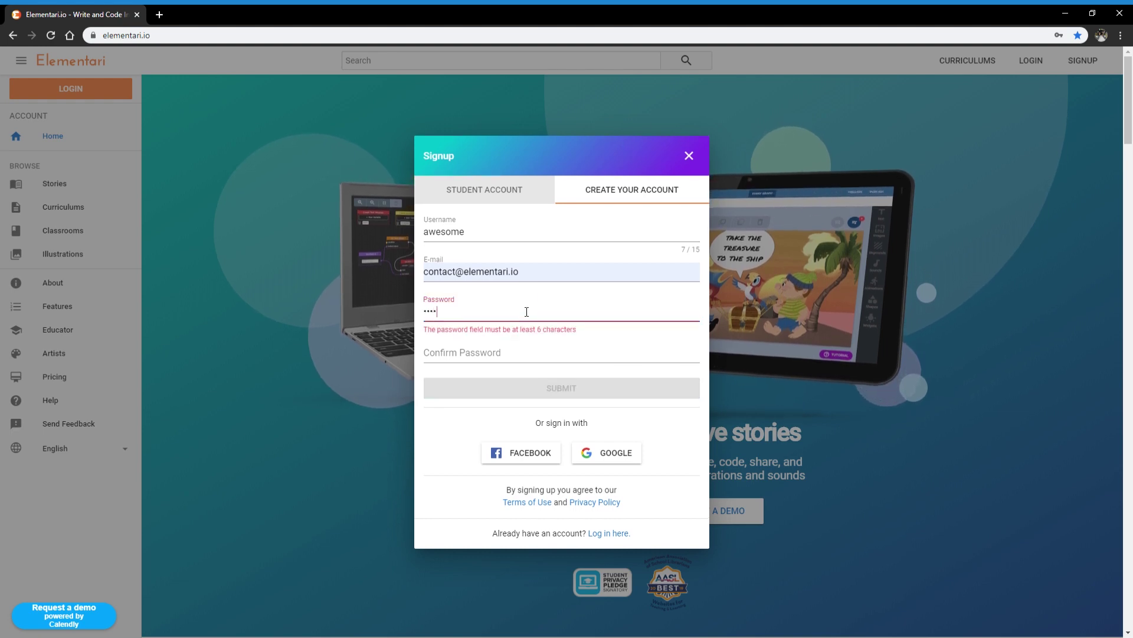
{"action": "type", "text": "••••"}
{"action": "key", "text": "Tab"}
{"action": "type", "text": "••••"}
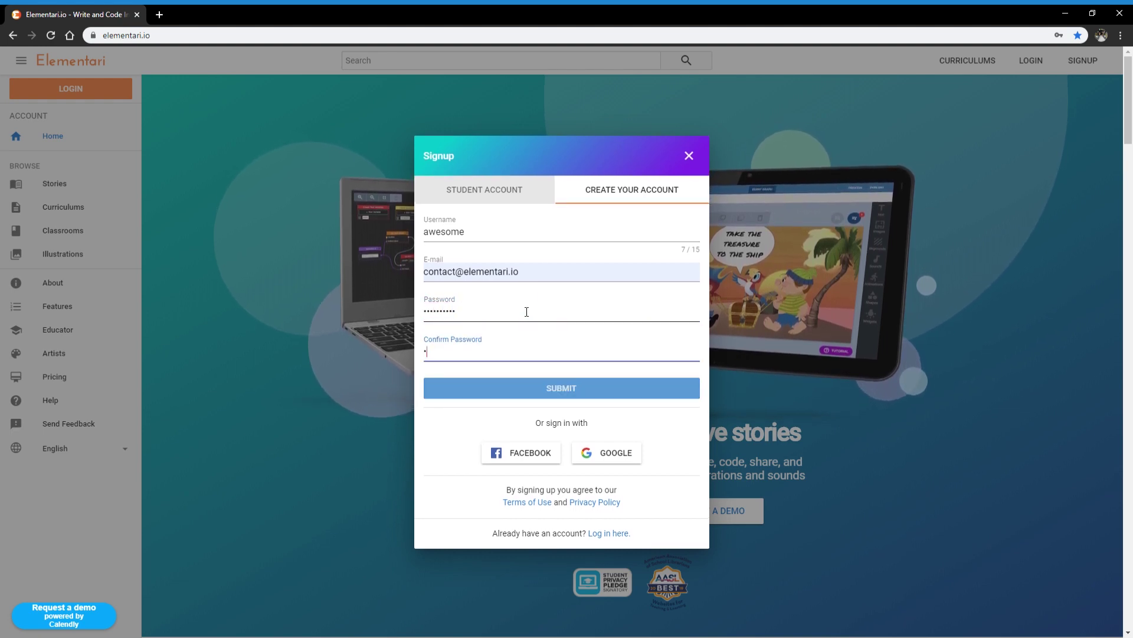
{"action": "type", "text": "••••••"}
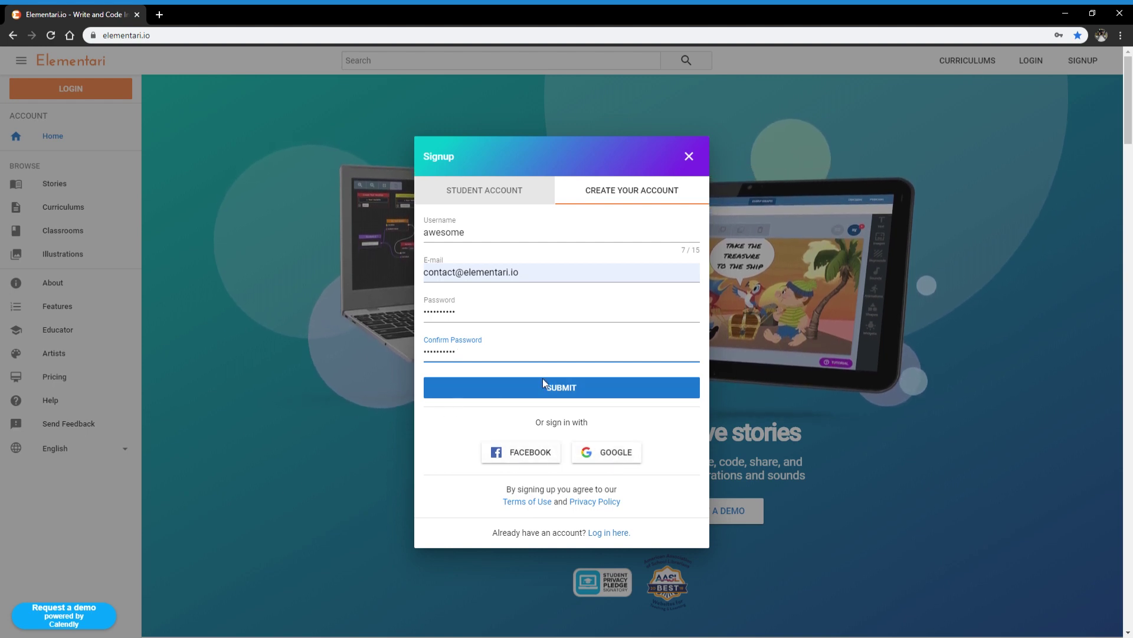
{"action": "left_click", "coordinate": [571, 392]}
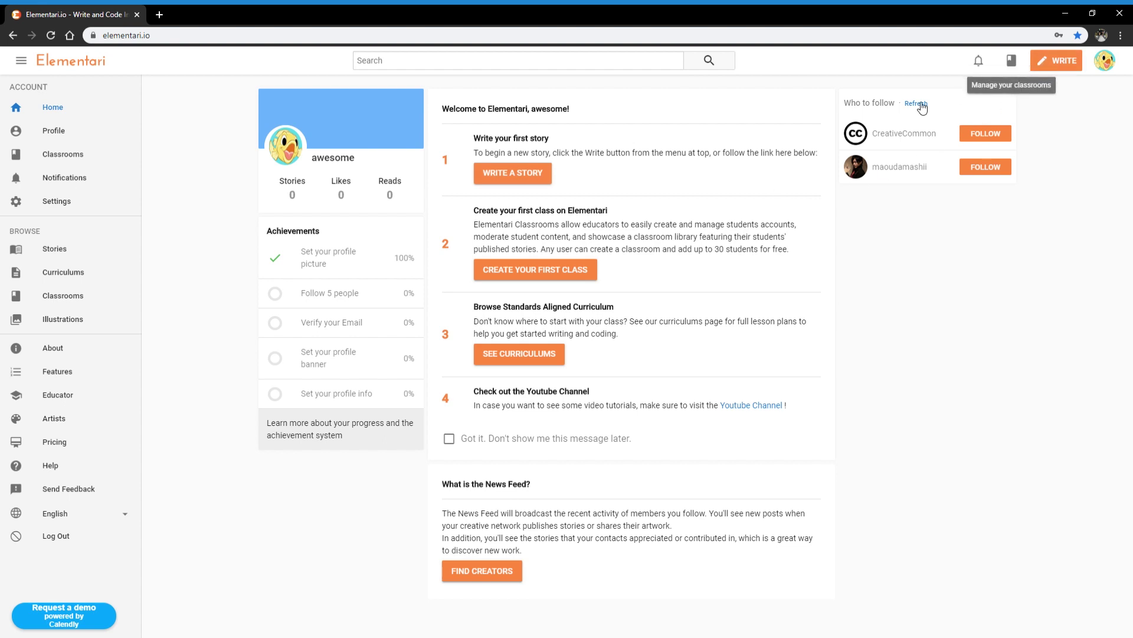
Step: Choose WRITE A STORY to open the studio on the new 'Awesome's Story' with the dragon tutorial
{"action": "left_click", "coordinate": [516, 181]}
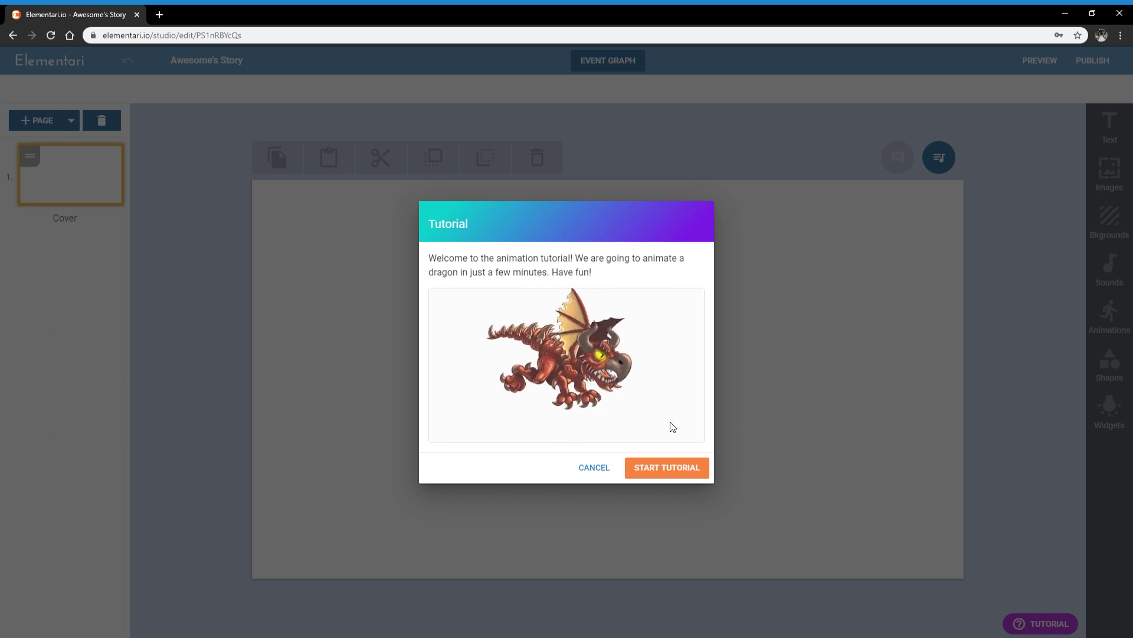
Step: Start the tutorial and drag the dragon from Animations onto page 2
{"action": "left_click", "coordinate": [651, 472]}
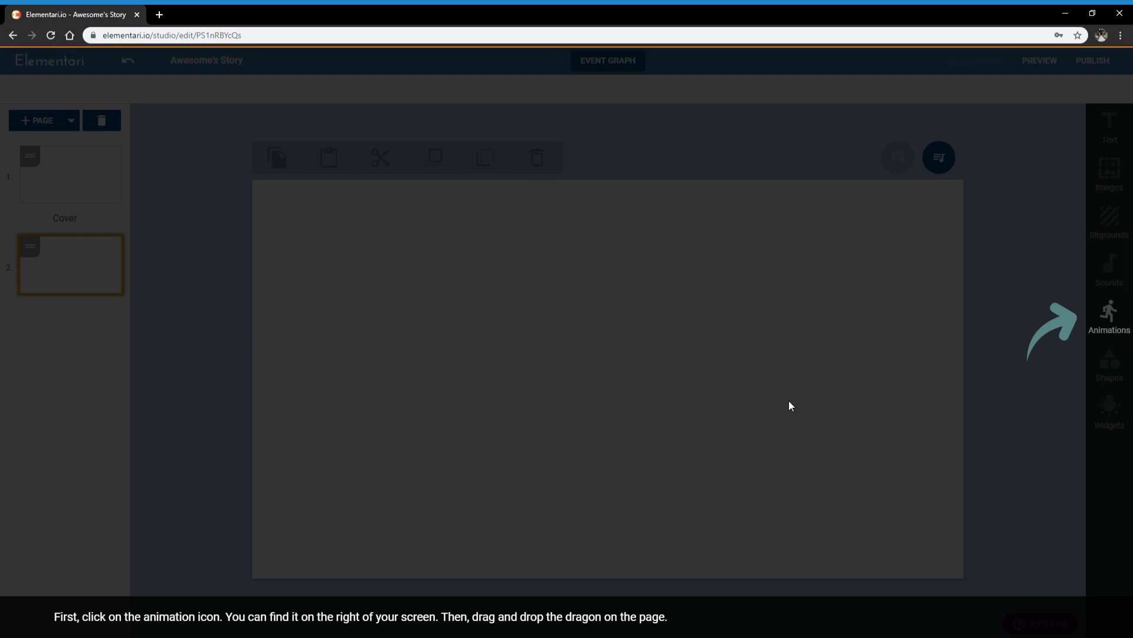
{"action": "left_click", "coordinate": [1120, 317]}
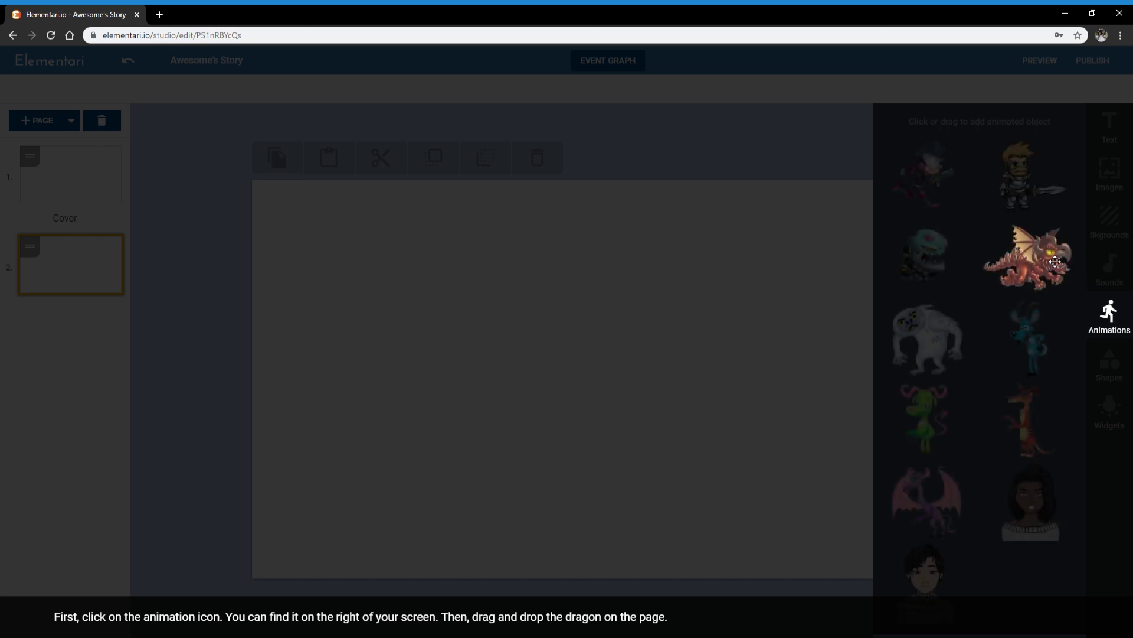
{"action": "left_click_drag", "start_coordinate": [1015, 266], "coordinate": [565, 295]}
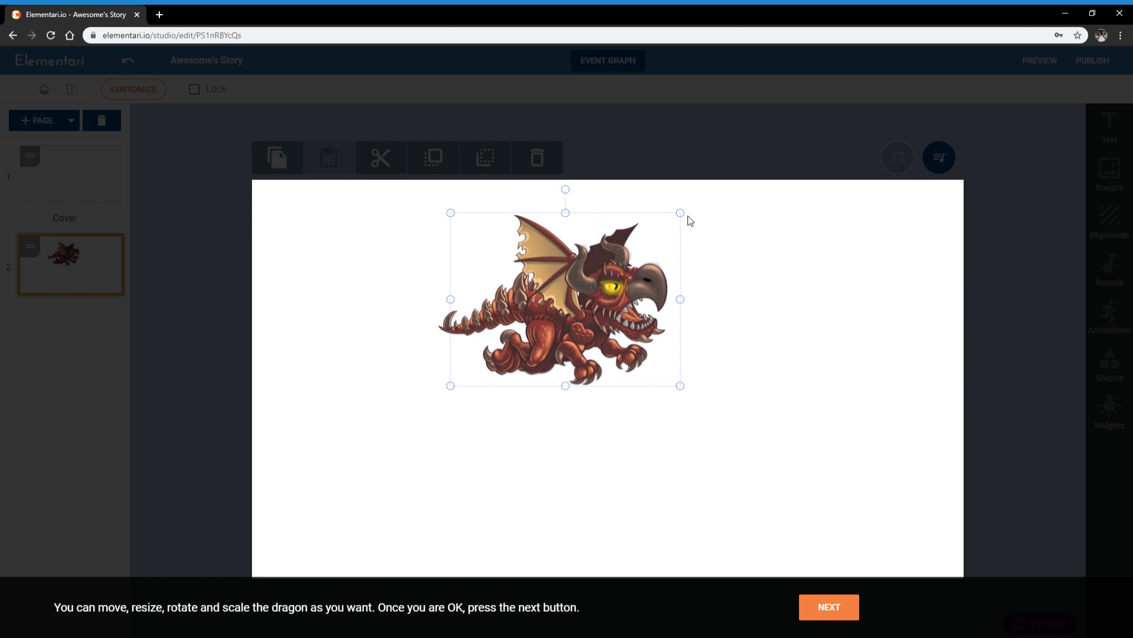
Step: Enlarge, tilt and move the dragon to the upper left, then advance the tutorial
{"action": "left_click_drag", "start_coordinate": [643, 240], "coordinate": [572, 387]}
{"action": "left_click_drag", "start_coordinate": [655, 331], "coordinate": [698, 298]}
{"action": "left_click_drag", "start_coordinate": [568, 278], "coordinate": [490, 298]}
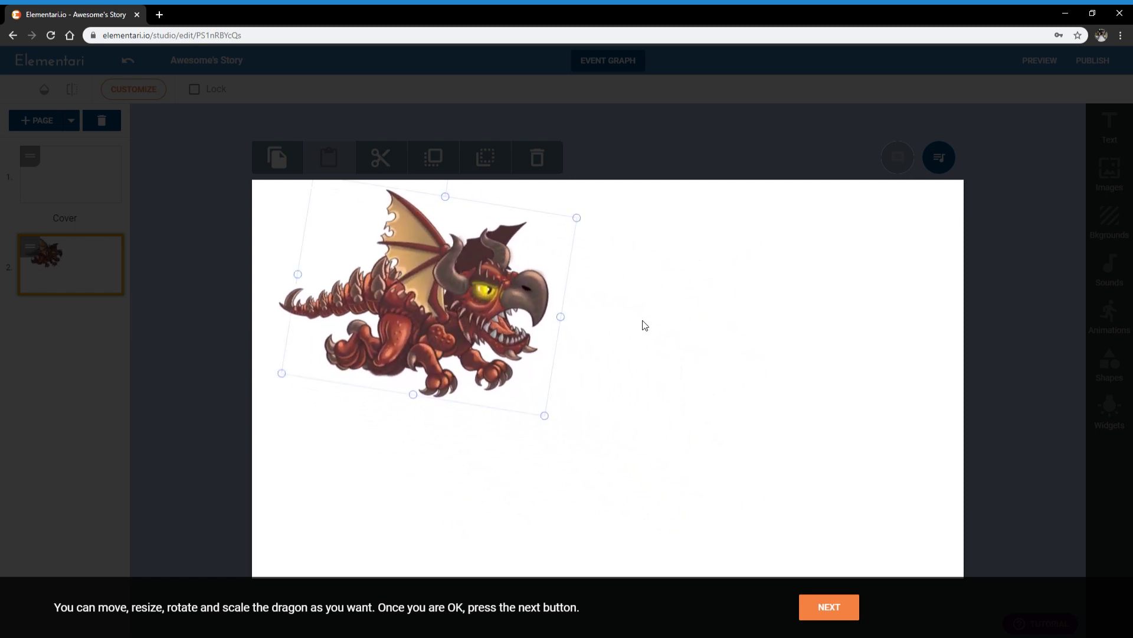
{"action": "left_click", "coordinate": [643, 325]}
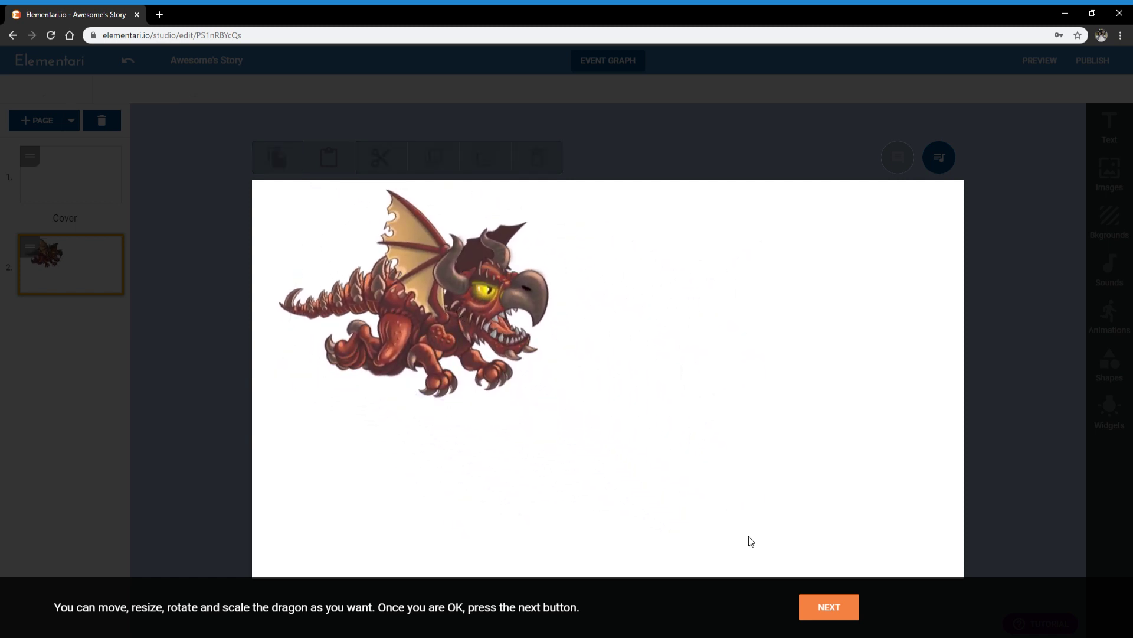
{"action": "left_click", "coordinate": [830, 607]}
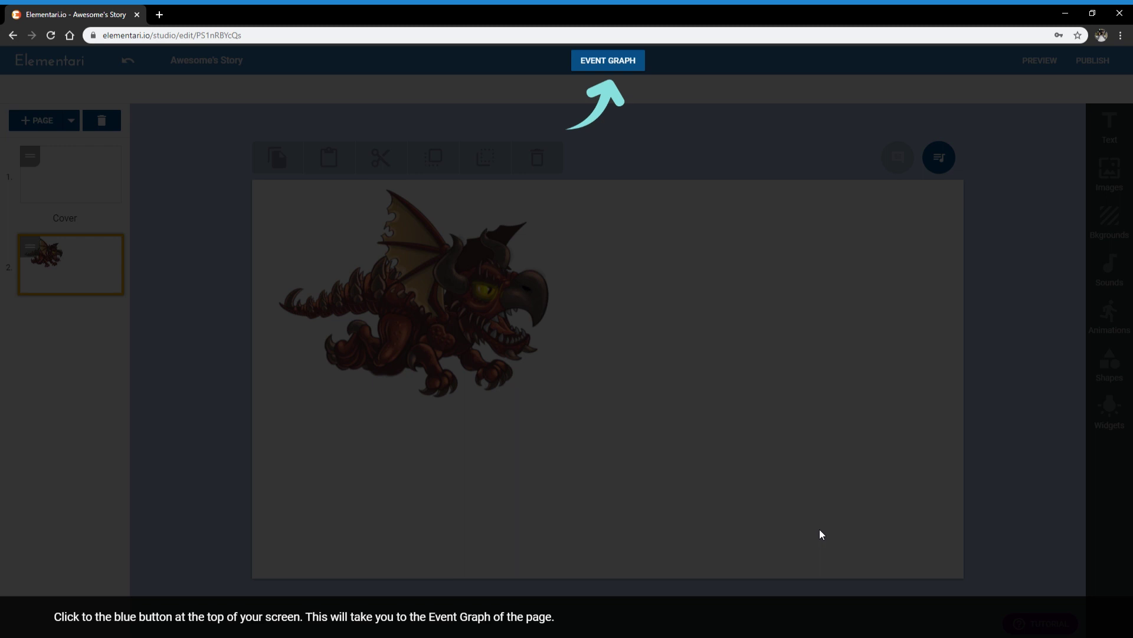
Step: Add Animate, On Page Start and the dragon's Animation 0 blocks to page 2's event graph
{"action": "left_click", "coordinate": [616, 68]}
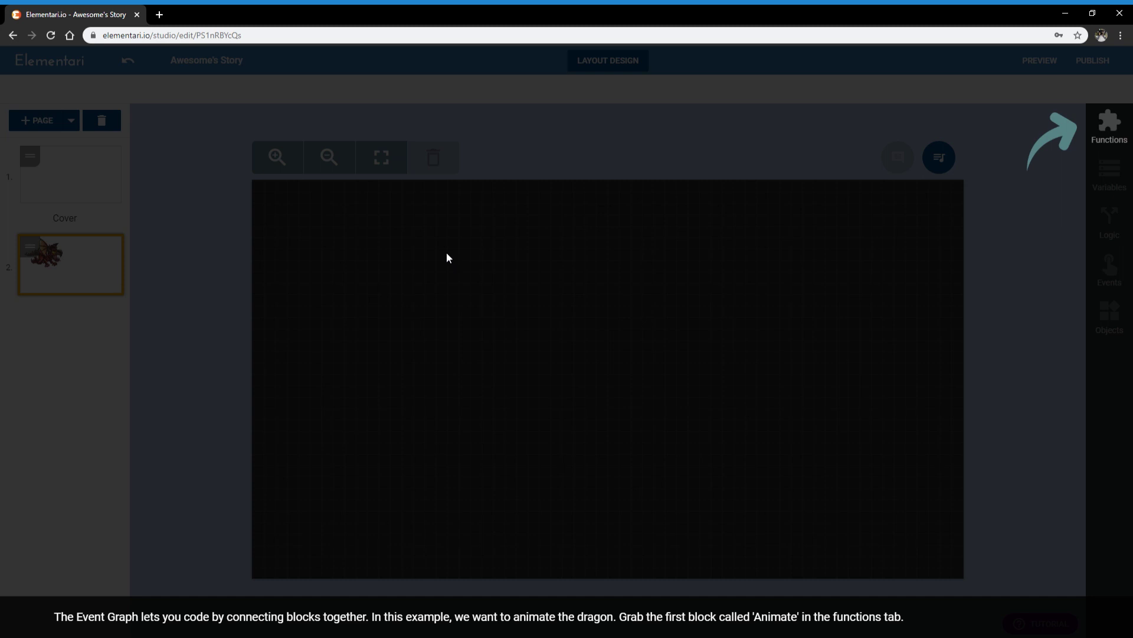
{"action": "left_click", "coordinate": [1121, 129]}
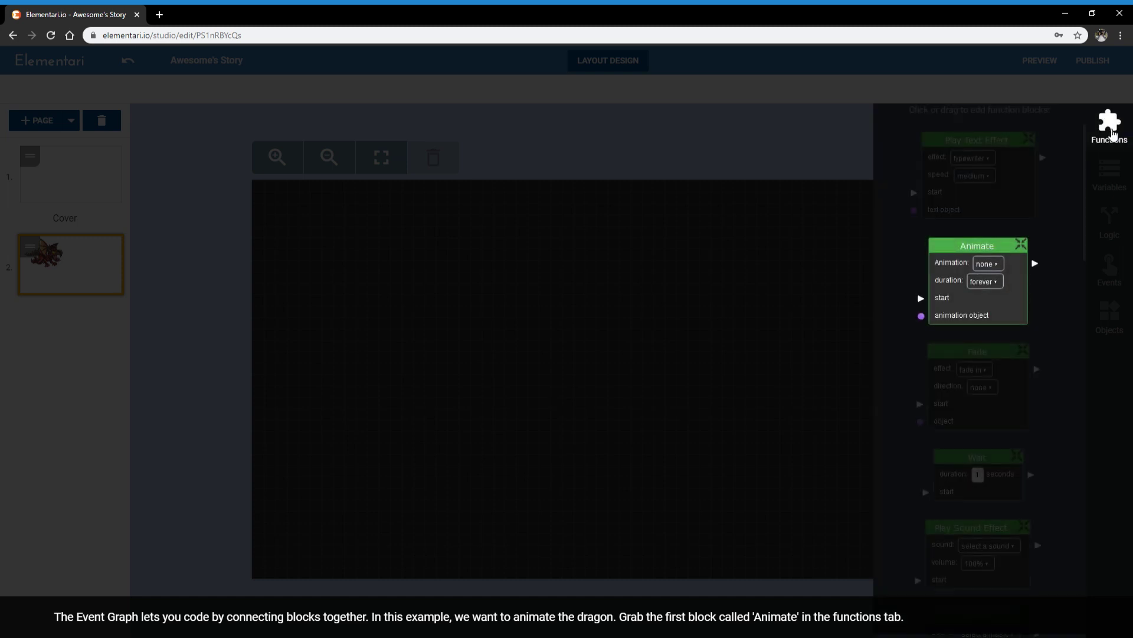
{"action": "left_click_drag", "start_coordinate": [985, 269], "coordinate": [478, 245]}
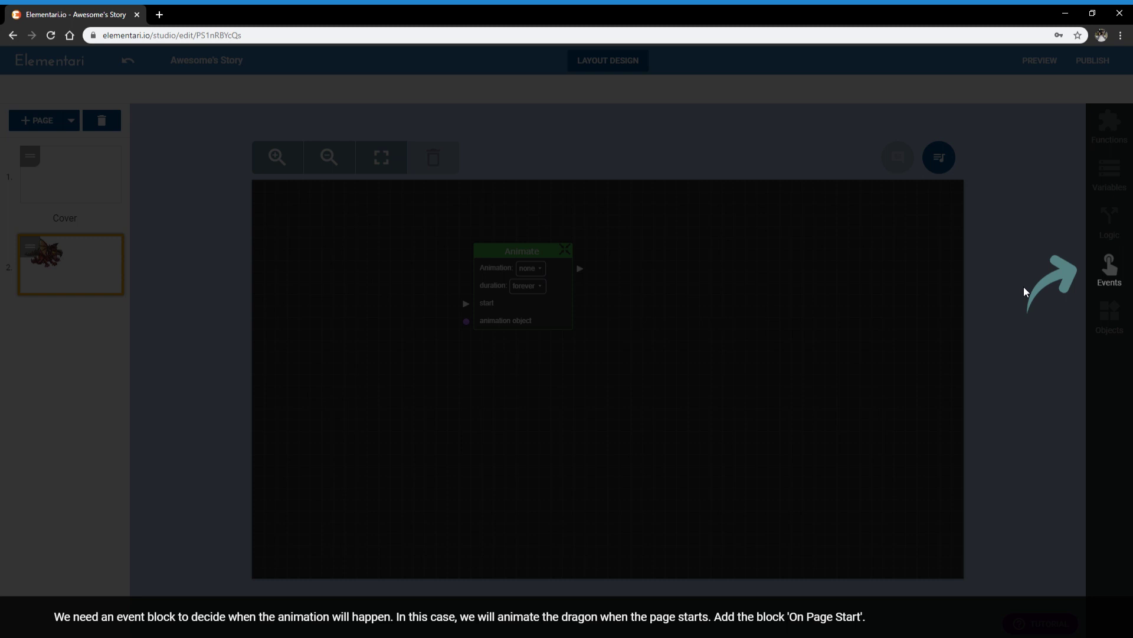
{"action": "left_click", "coordinate": [1124, 277]}
{"action": "left_click_drag", "start_coordinate": [995, 176], "coordinate": [372, 220]}
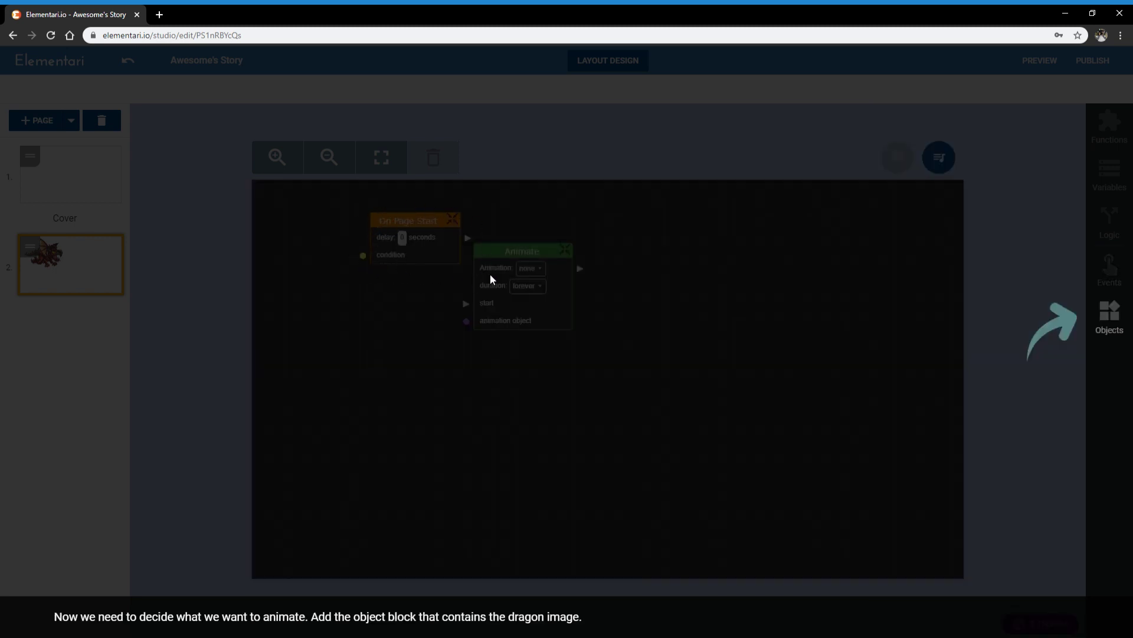
{"action": "left_click", "coordinate": [1117, 319]}
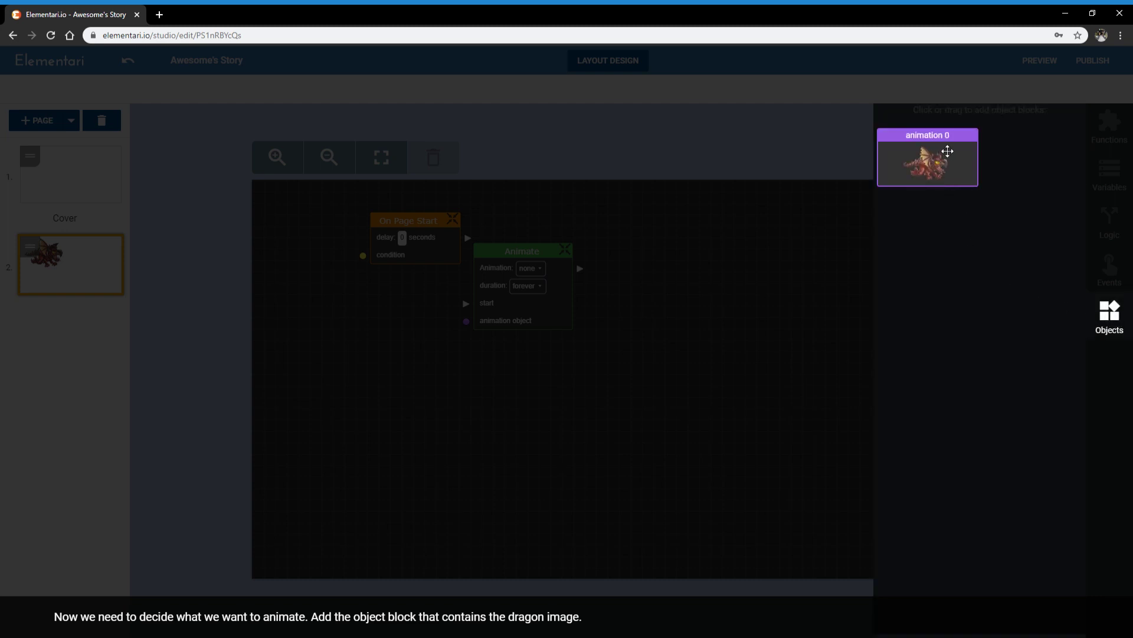
{"action": "left_click_drag", "start_coordinate": [946, 154], "coordinate": [390, 355]}
Step: Arrange the three blocks side by side and advance the tutorial
{"action": "left_click_drag", "start_coordinate": [529, 316], "coordinate": [597, 317]}
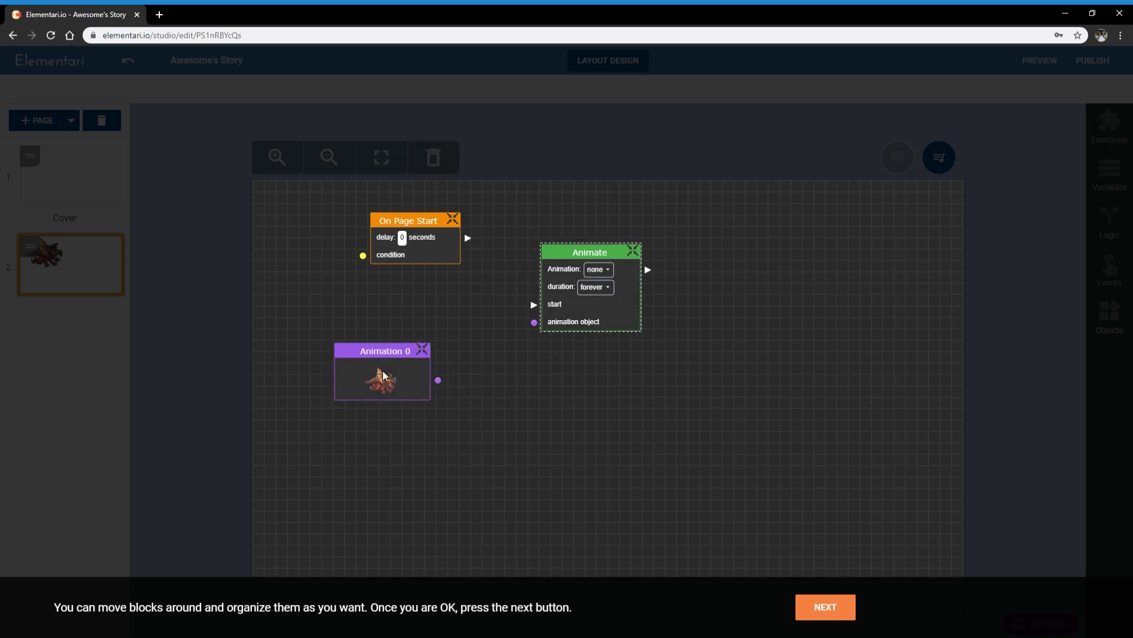
{"action": "left_click_drag", "start_coordinate": [383, 371], "coordinate": [422, 348]}
{"action": "left_click_drag", "start_coordinate": [434, 251], "coordinate": [437, 255]}
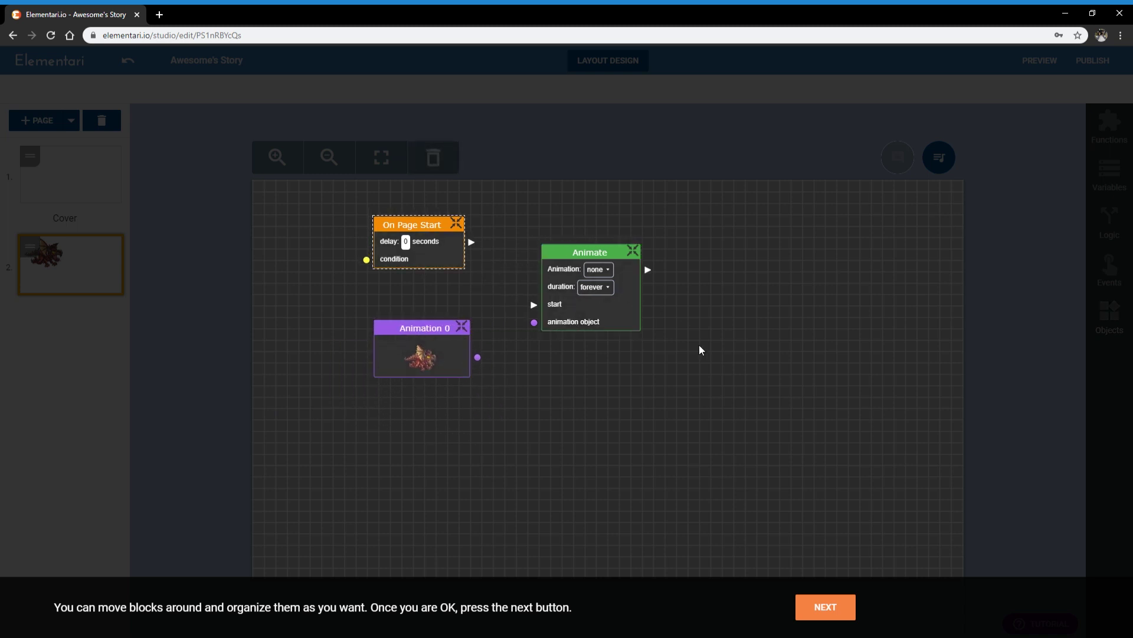
{"action": "left_click", "coordinate": [826, 608]}
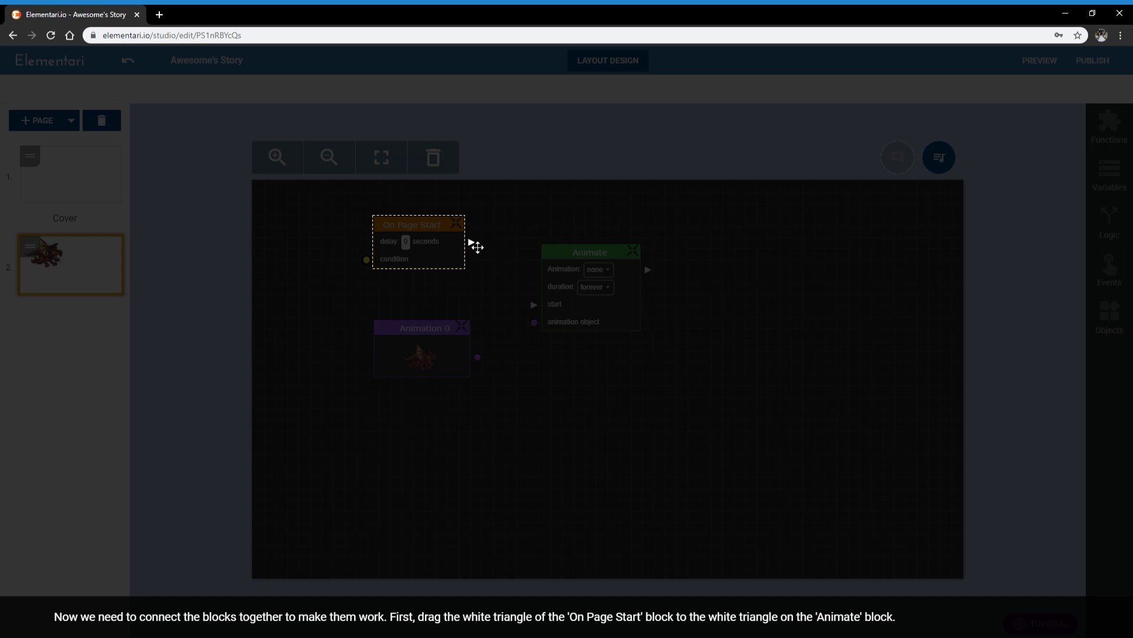
Step: Connect On Page Start to Animate's start and the dragon's Animation 0 to its animation object
{"action": "left_click_drag", "start_coordinate": [471, 243], "coordinate": [531, 307]}
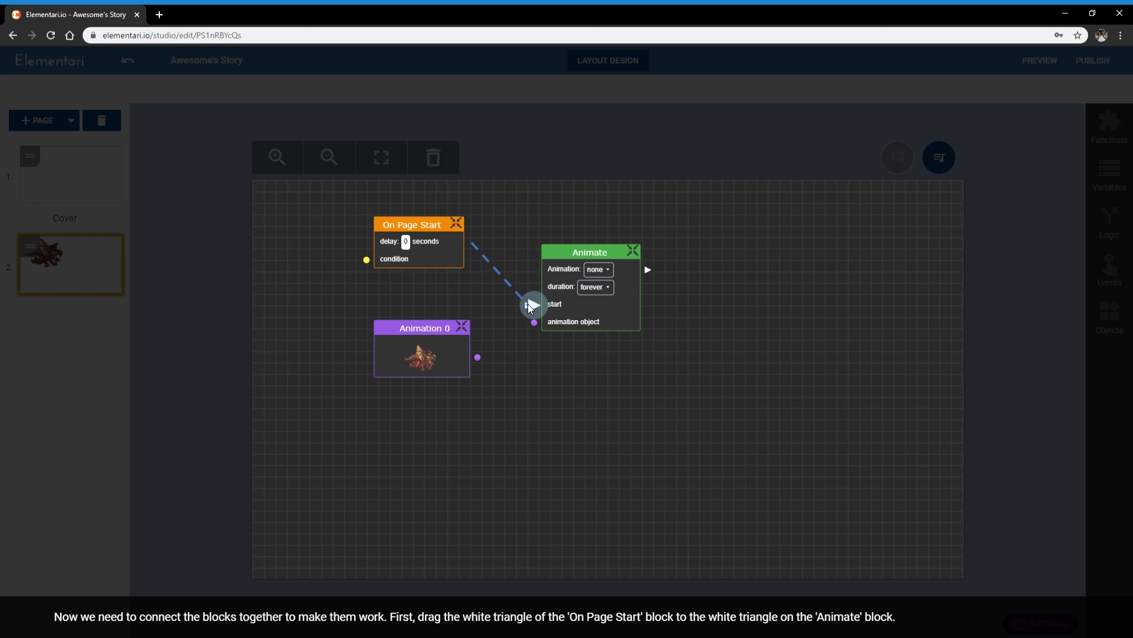
{"action": "left_click_drag", "start_coordinate": [528, 304], "coordinate": [528, 304]}
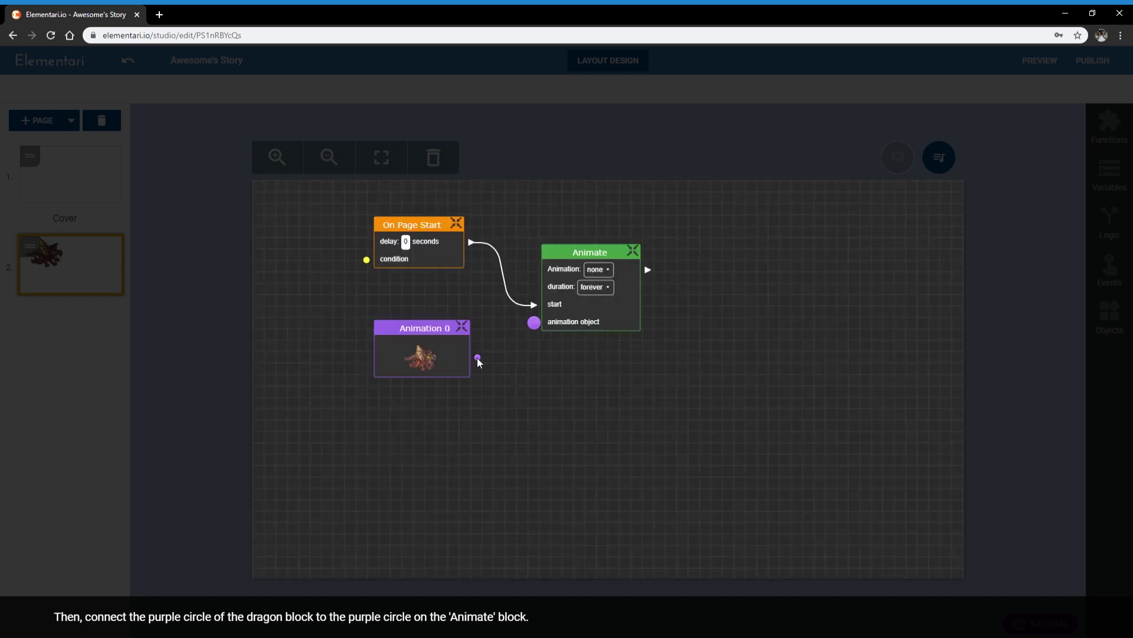
{"action": "left_click_drag", "start_coordinate": [478, 358], "coordinate": [536, 324]}
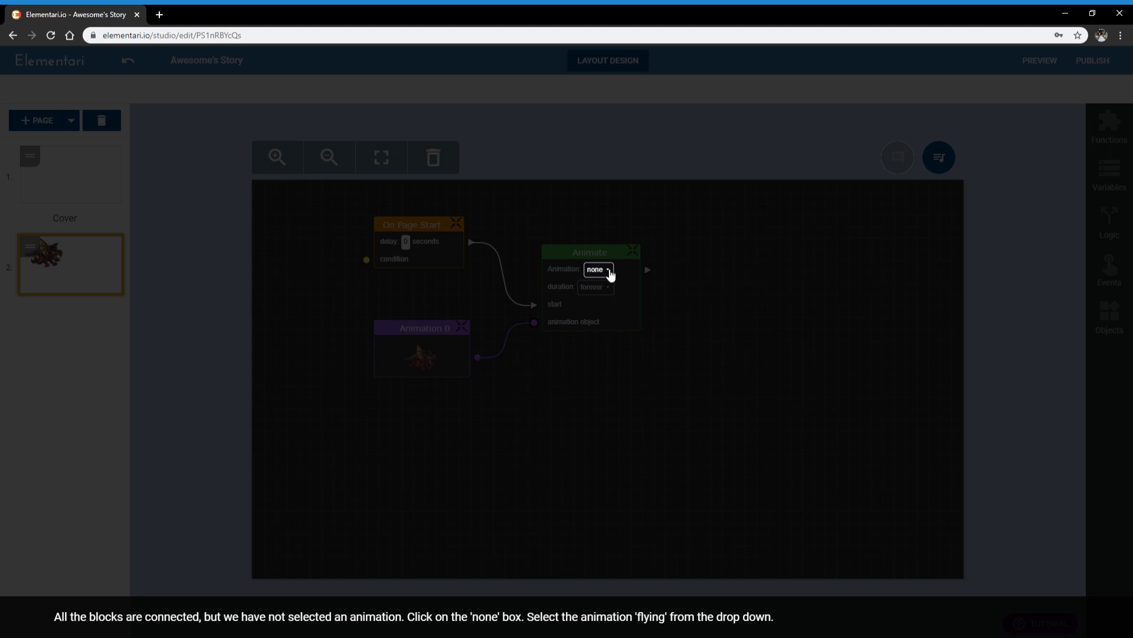
Step: Change the Animate block's animation from none to flying
{"action": "left_click", "coordinate": [610, 275]}
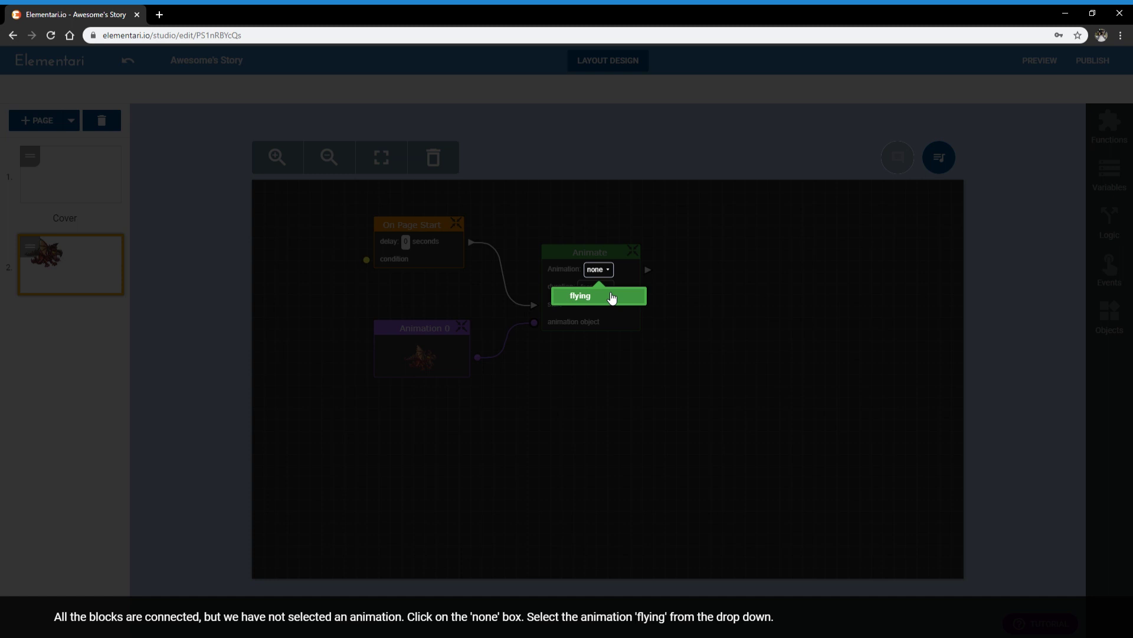
{"action": "left_click", "coordinate": [612, 296]}
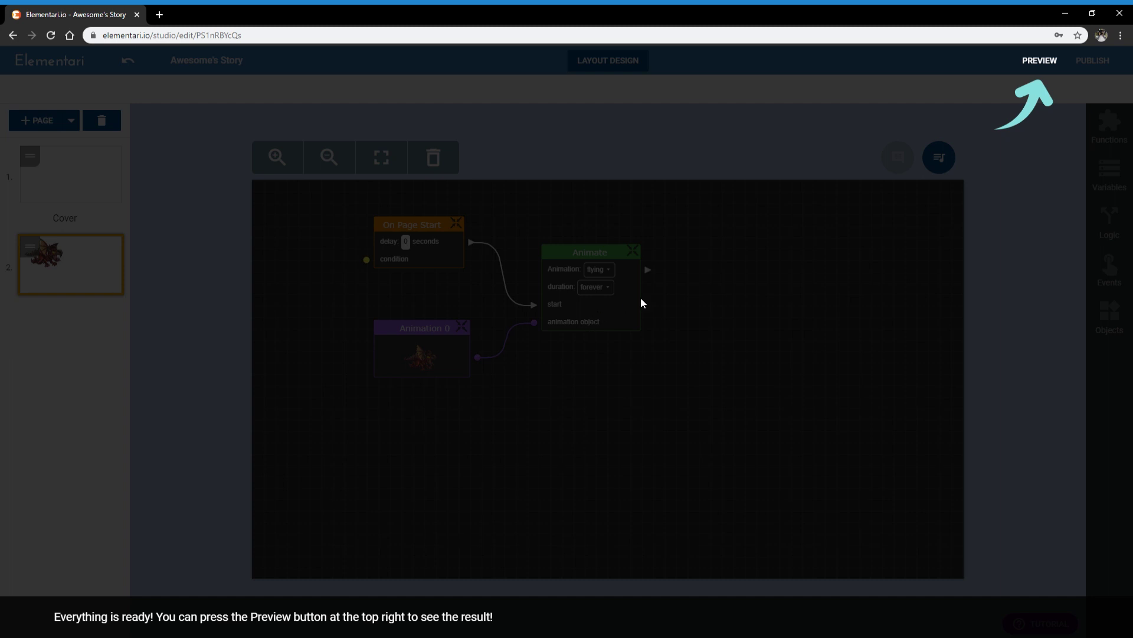
Step: Preview page 2 to watch the dragon fly, then close the preview
{"action": "left_click", "coordinate": [1034, 69]}
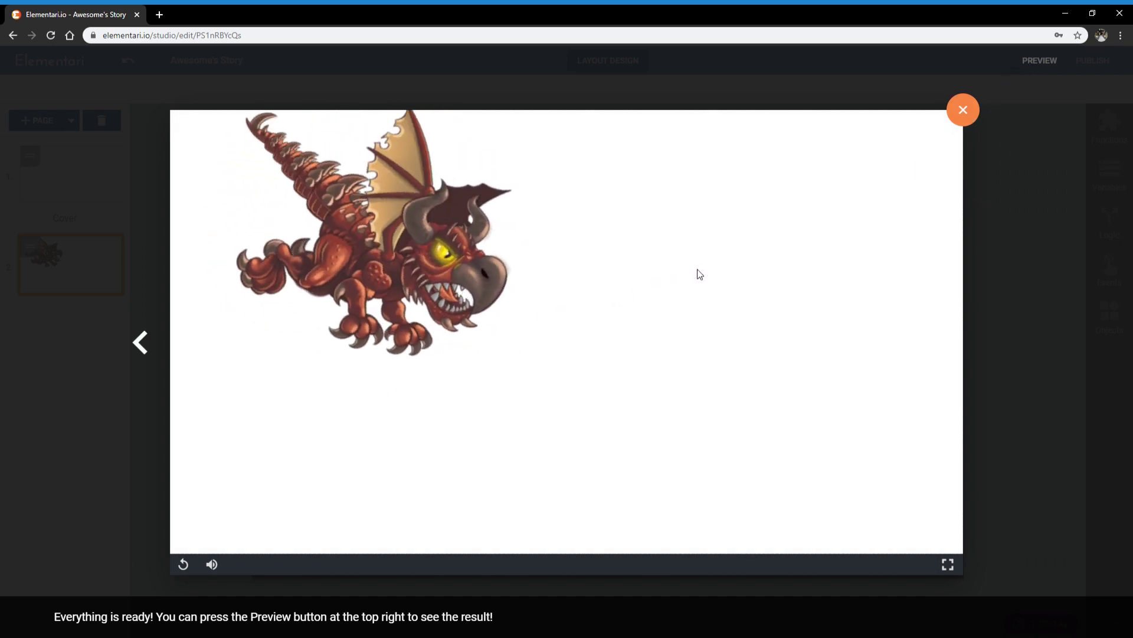
{"action": "left_click", "coordinate": [963, 111]}
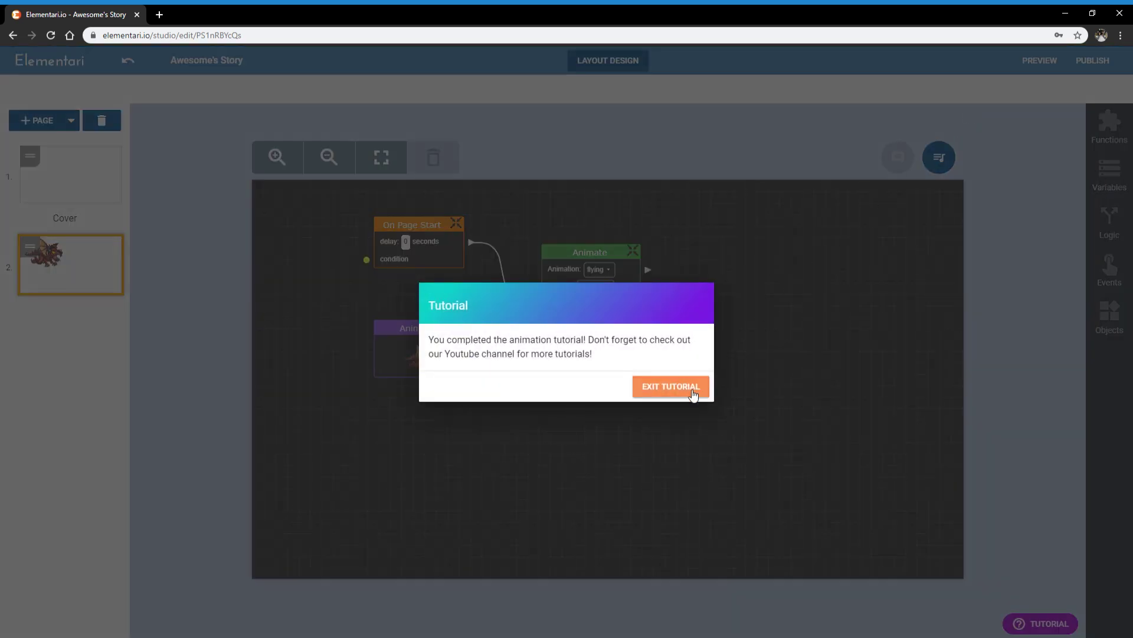
Step: Dismiss the completion dialog and tidy the On Page Start, Animation 0 and Animate flying-forever nodes
{"action": "left_click", "coordinate": [690, 392]}
{"action": "left_click_drag", "start_coordinate": [628, 318], "coordinate": [643, 313]}
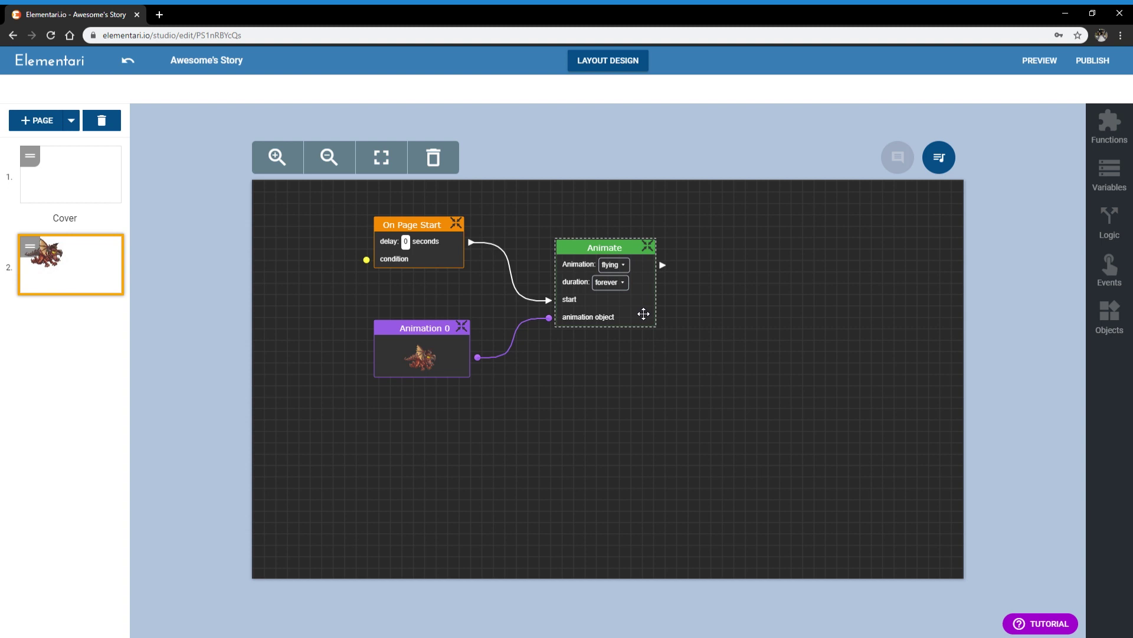
{"action": "left_click", "coordinate": [420, 335]}
{"action": "left_click_drag", "start_coordinate": [419, 330], "coordinate": [419, 320]}
{"action": "left_click_drag", "start_coordinate": [416, 244], "coordinate": [415, 254]}
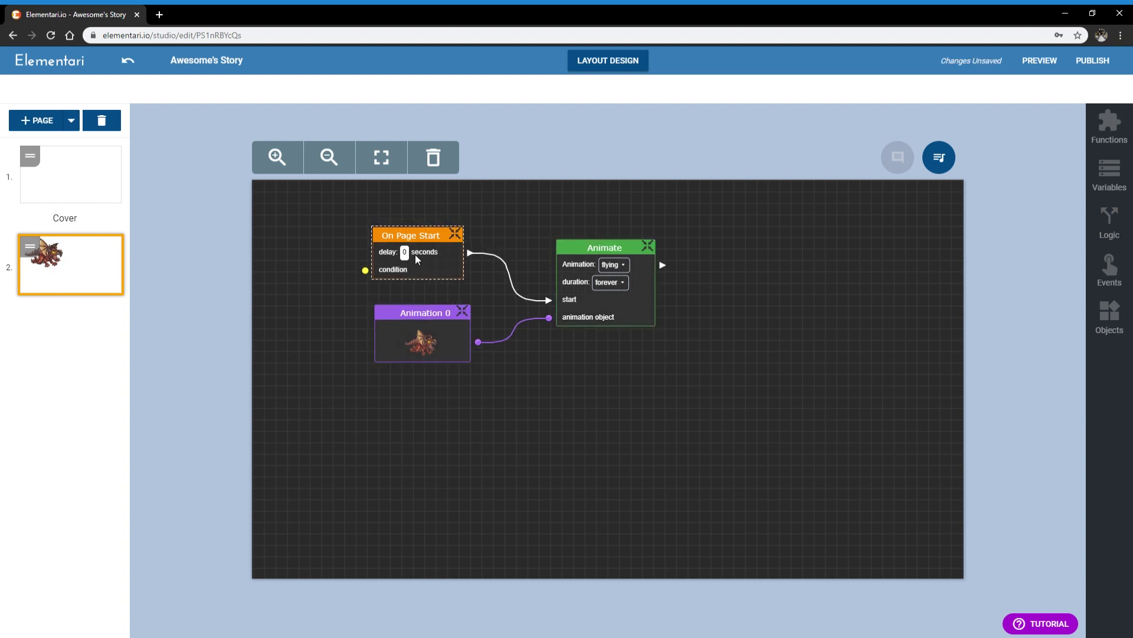
{"action": "left_click", "coordinate": [425, 338]}
{"action": "left_click_drag", "start_coordinate": [574, 320], "coordinate": [579, 326]}
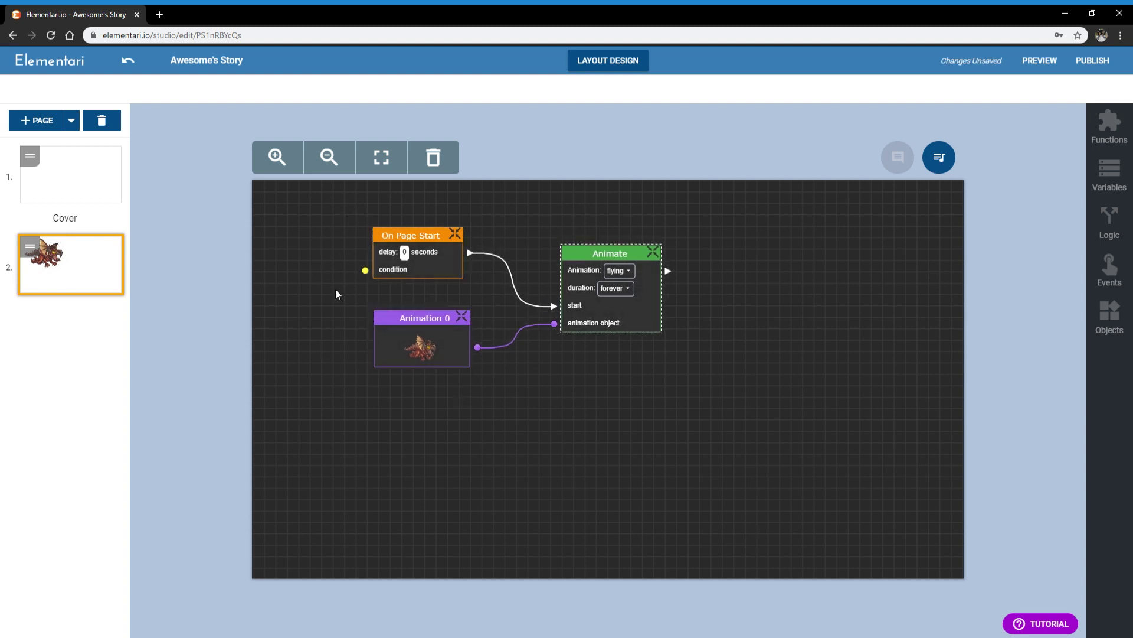
{"action": "left_click", "coordinate": [774, 430]}
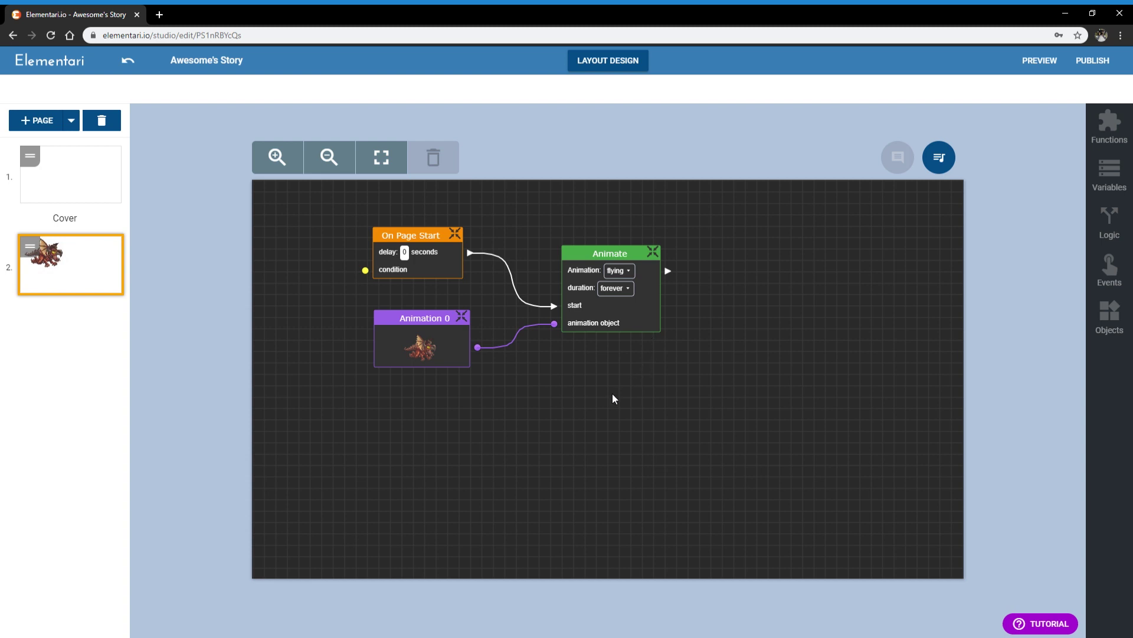
{"action": "left_click_drag", "start_coordinate": [618, 318], "coordinate": [634, 320]}
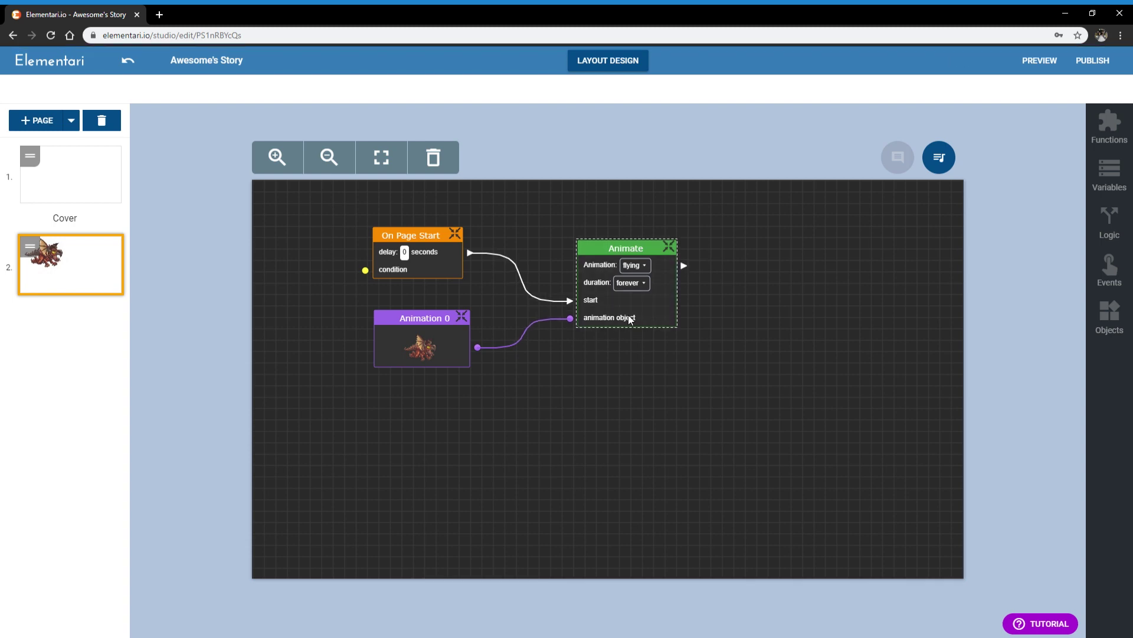
{"action": "left_click", "coordinate": [625, 362]}
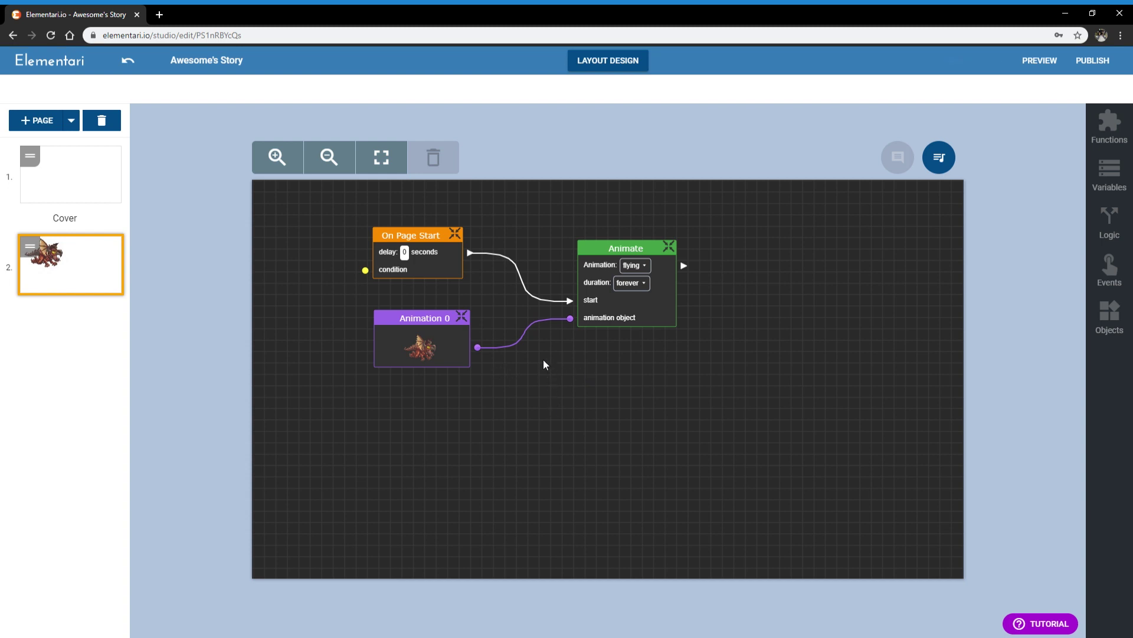
{"action": "left_click", "coordinate": [648, 321]}
{"action": "left_click", "coordinate": [604, 376]}
Step: Return to page 2's layout view and select the dragon
{"action": "left_click", "coordinate": [597, 68]}
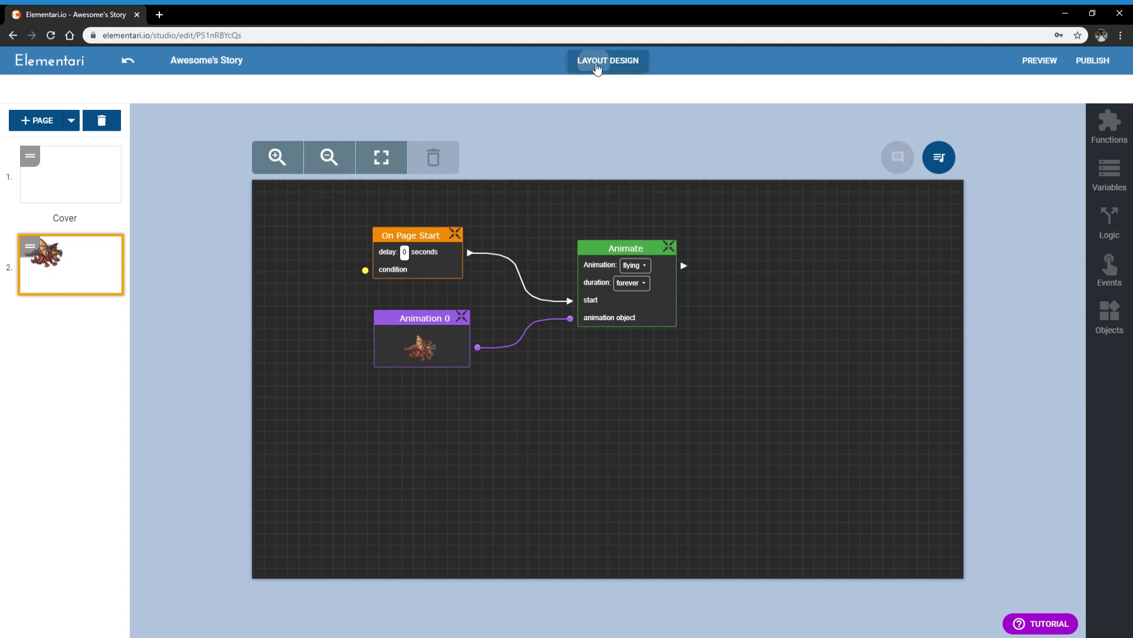
{"action": "left_click_drag", "start_coordinate": [448, 277], "coordinate": [482, 306]}
{"action": "left_click", "coordinate": [947, 284]}
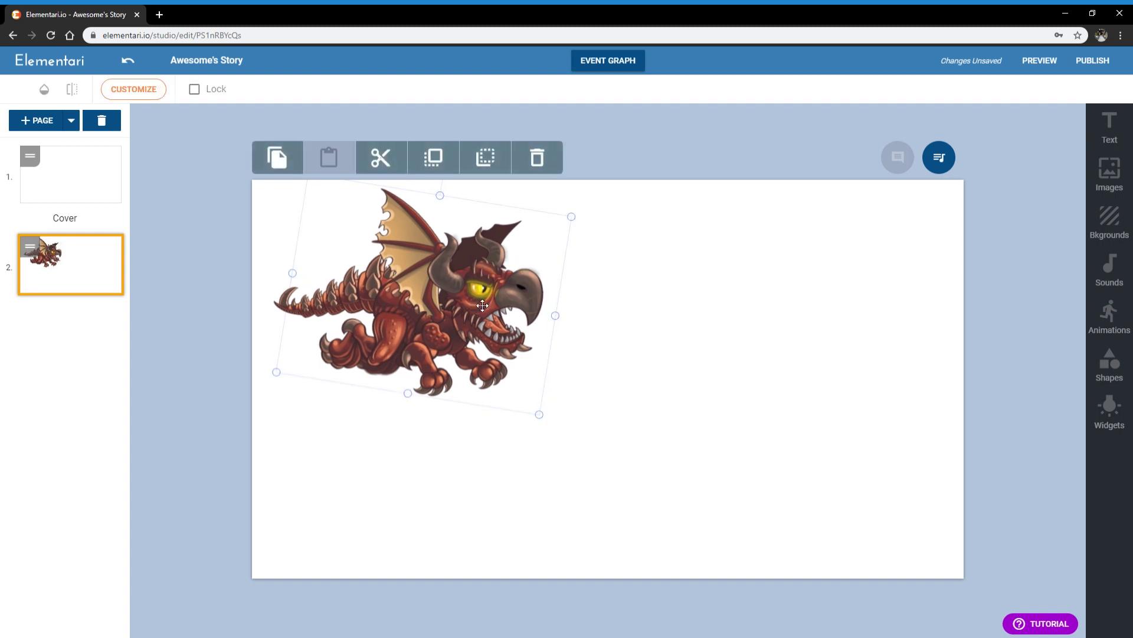
{"action": "left_click", "coordinate": [654, 310]}
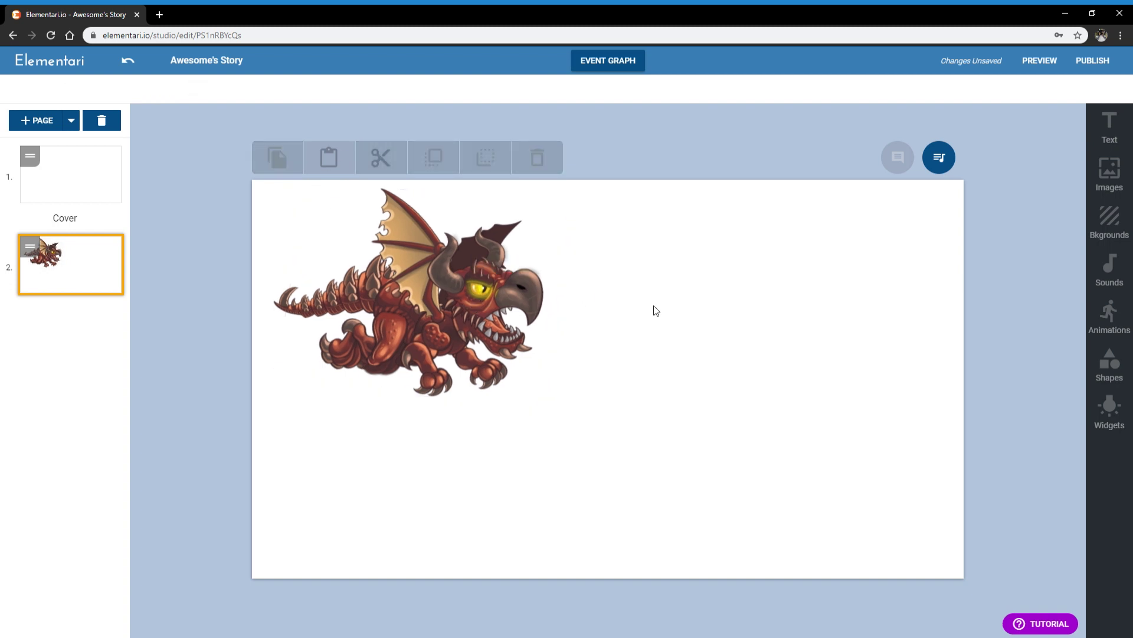
Step: Try several backgrounds, choose the forest with the yellow brick road, and move the dragon up-left
{"action": "left_click", "coordinate": [1118, 236]}
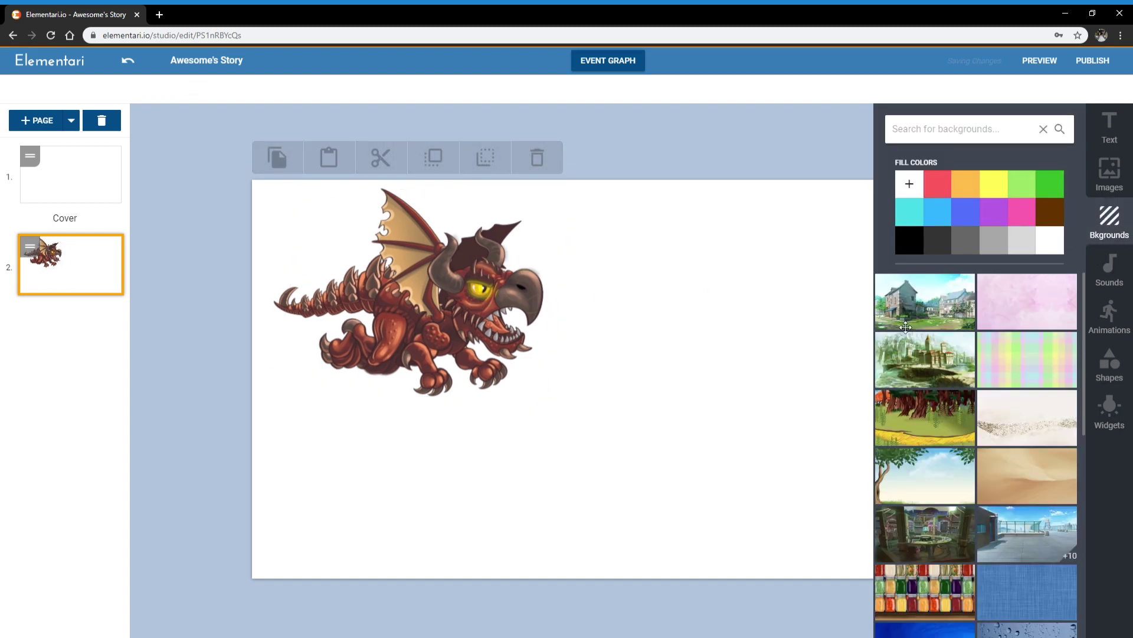
{"action": "left_click_drag", "start_coordinate": [926, 326], "coordinate": [568, 351]}
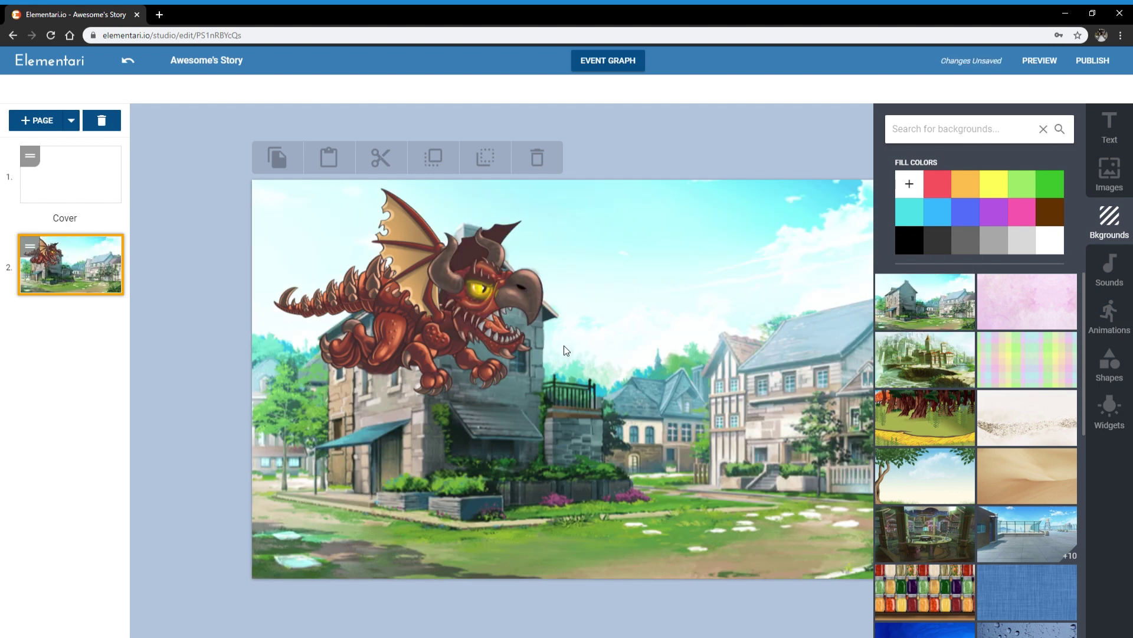
{"action": "left_click", "coordinate": [1056, 302]}
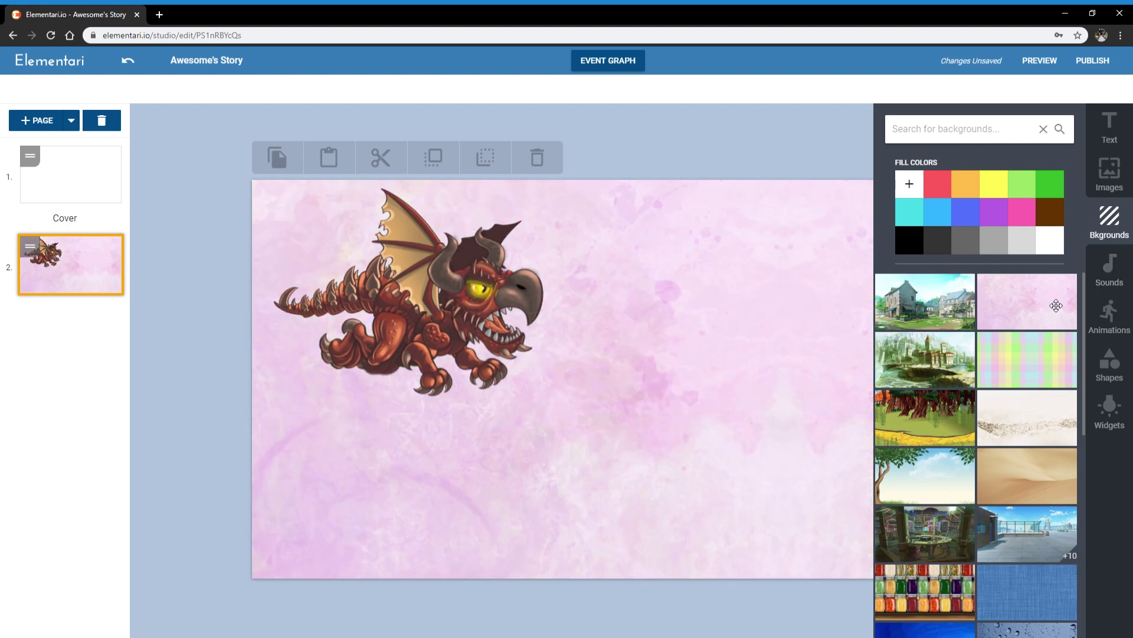
{"action": "left_click", "coordinate": [992, 380]}
{"action": "left_click", "coordinate": [938, 379]}
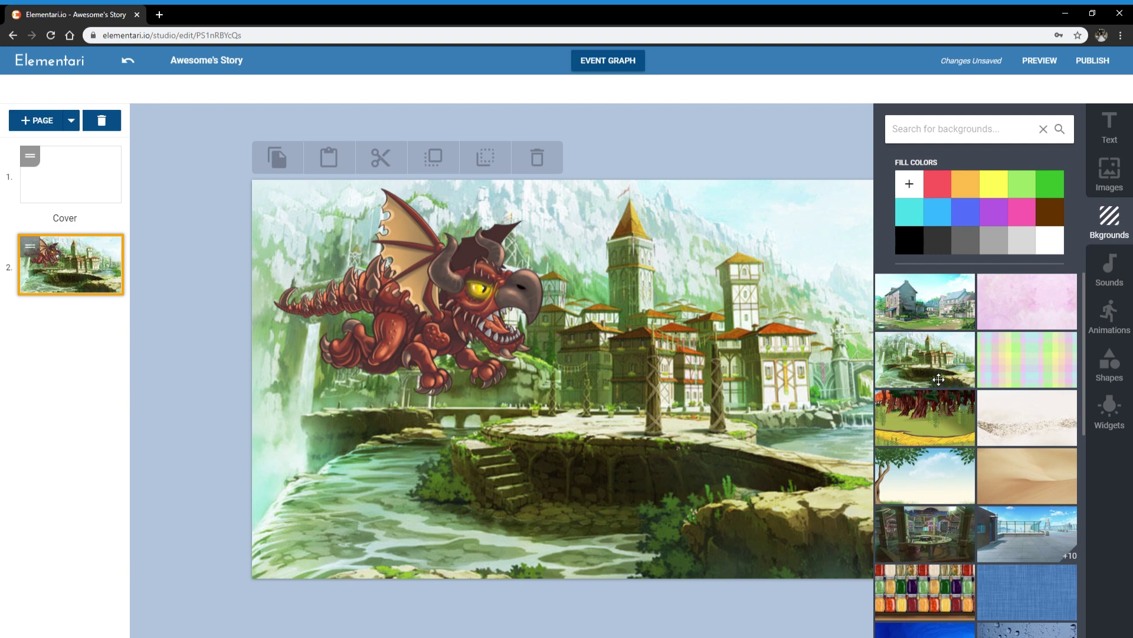
{"action": "left_click", "coordinate": [926, 423]}
{"action": "left_click_drag", "start_coordinate": [469, 314], "coordinate": [449, 284]}
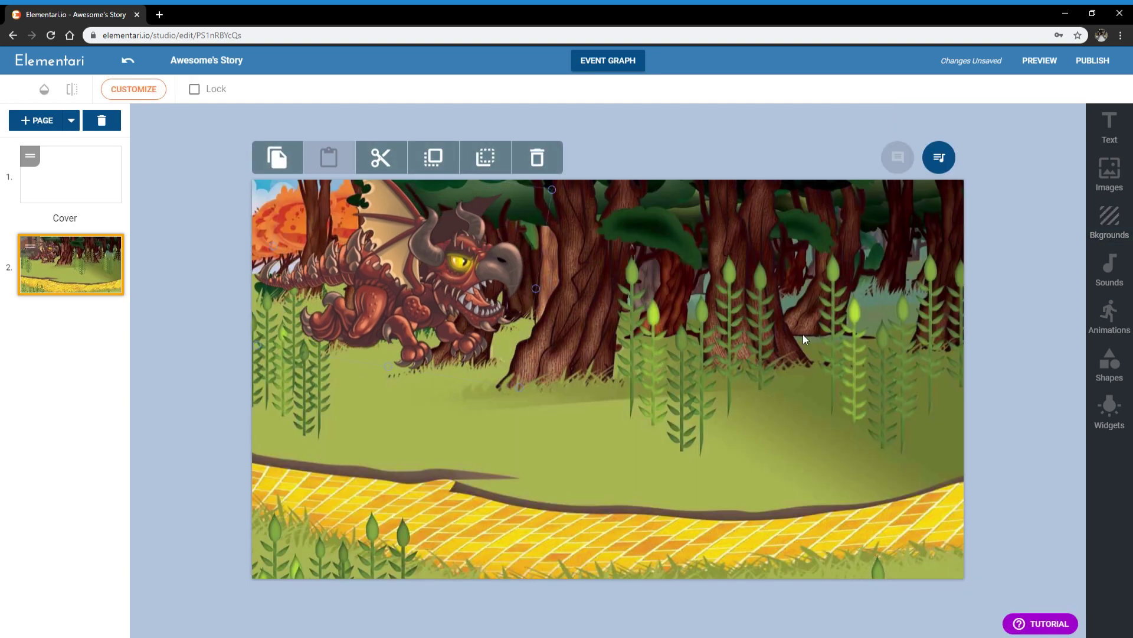
Step: Reopen the backgrounds library and scroll down through its thumbnails
{"action": "left_click", "coordinate": [1109, 221]}
{"action": "scroll", "coordinate": [954, 335], "scroll_direction": "down", "scroll_amount": 10}
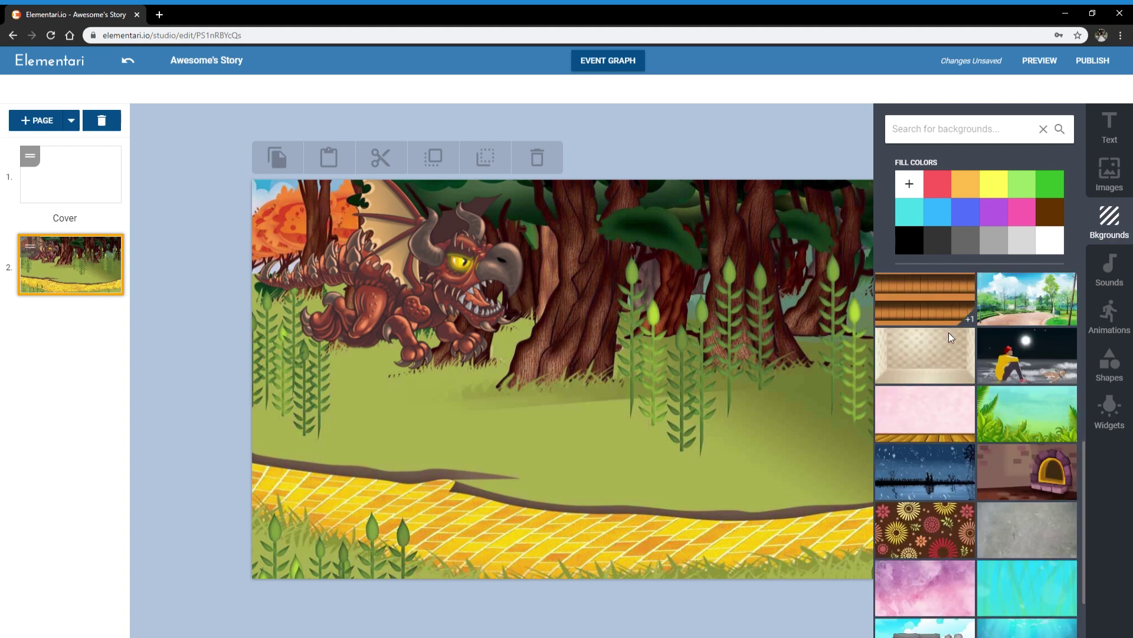
{"action": "scroll", "coordinate": [950, 340], "scroll_direction": "down", "scroll_amount": 10}
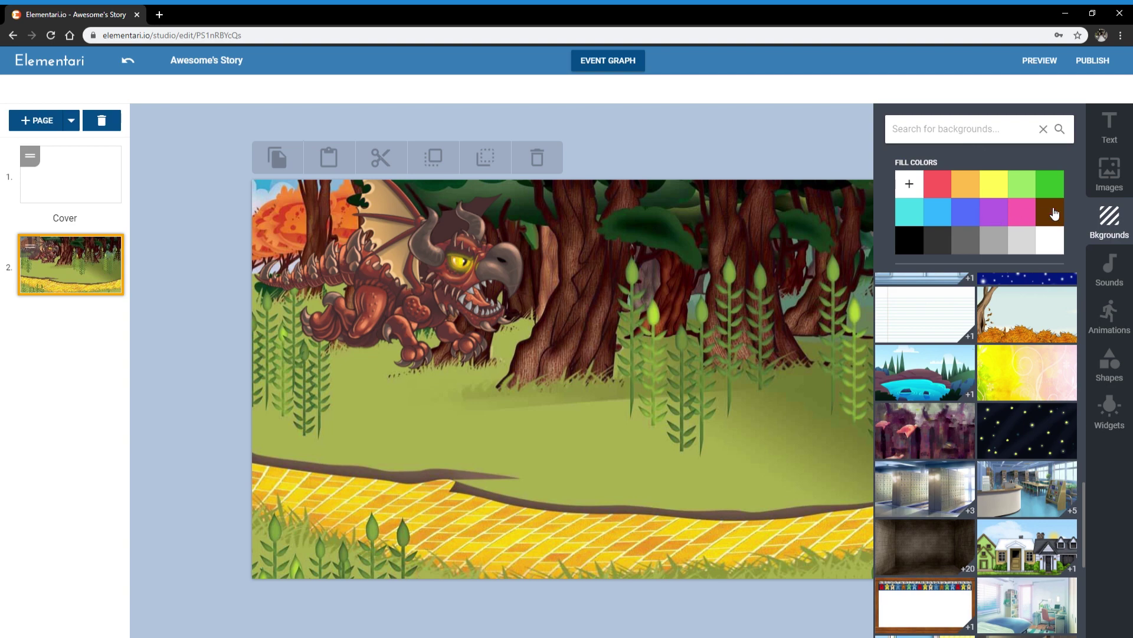
{"action": "scroll", "coordinate": [990, 404], "scroll_direction": "down", "scroll_amount": 1}
{"action": "scroll", "coordinate": [990, 404], "scroll_direction": "down", "scroll_amount": 8}
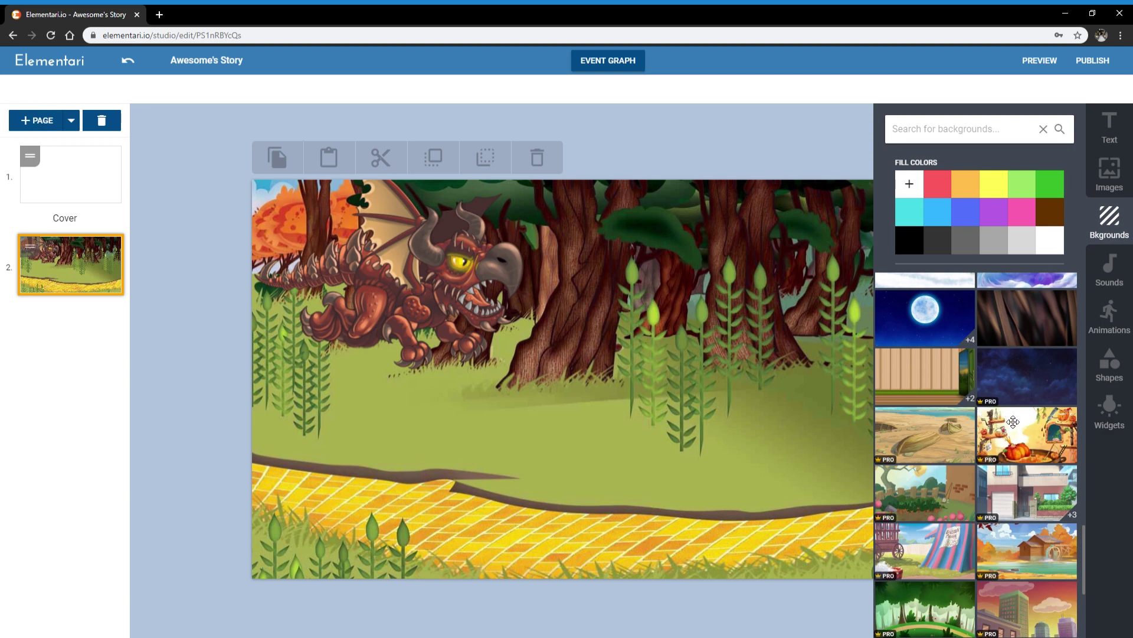
Step: Switch the page background to the beach with upturned wooden boats
{"action": "left_click", "coordinate": [939, 438]}
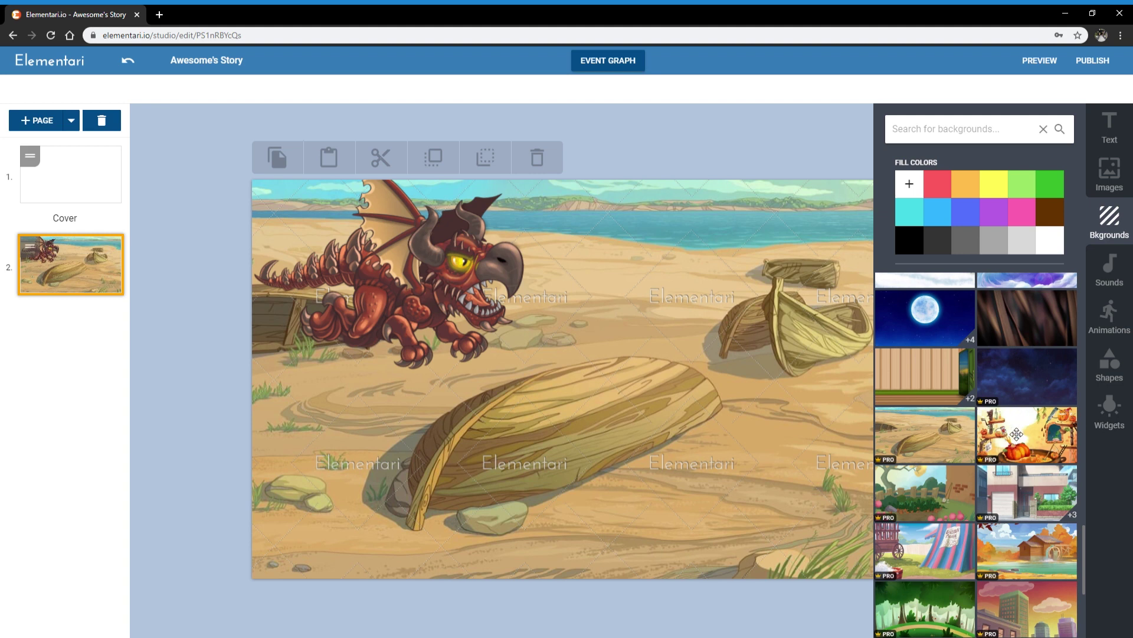
Step: Preview the orange, daytime, dusk and night variants of the house background
{"action": "scroll", "coordinate": [1028, 389], "scroll_direction": "down", "scroll_amount": 2}
{"action": "left_click", "coordinate": [1028, 389]}
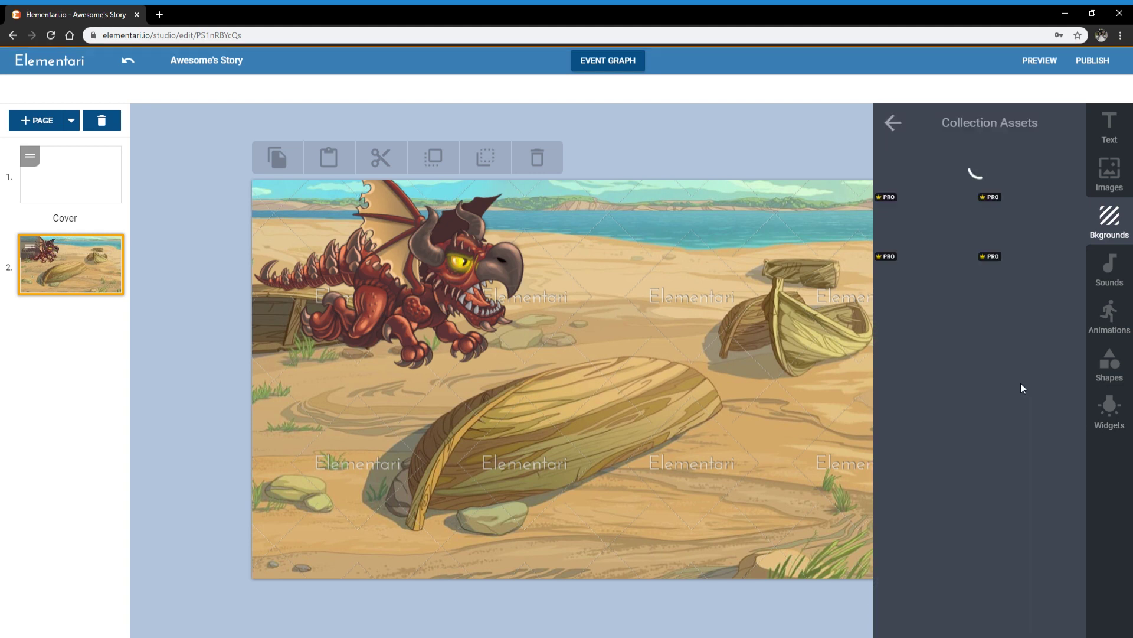
{"action": "left_click", "coordinate": [953, 251]}
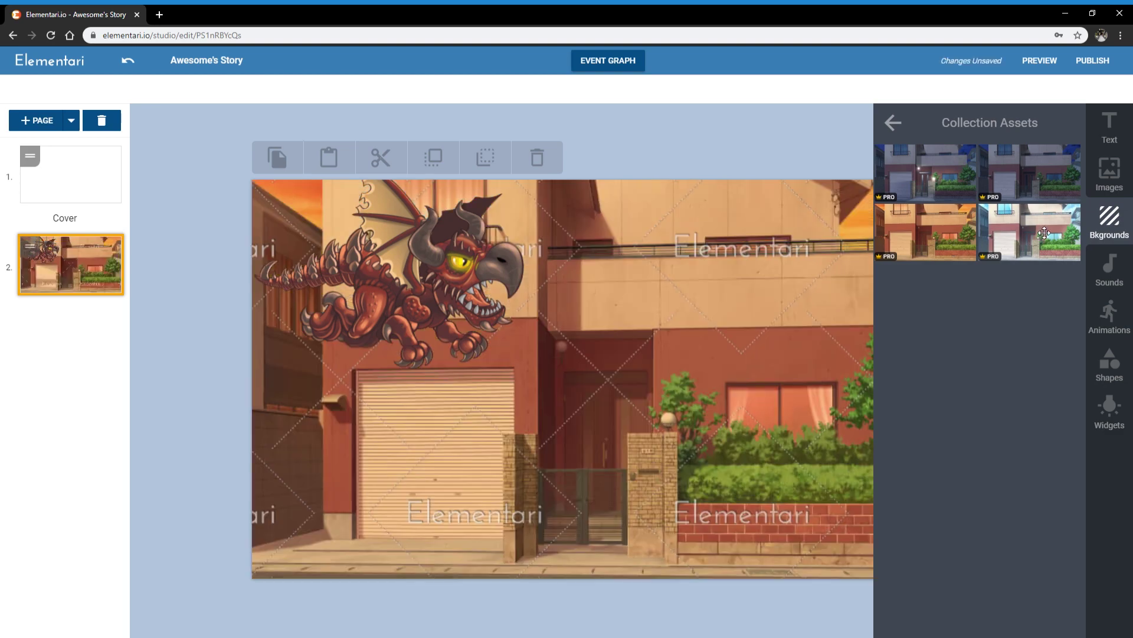
{"action": "left_click", "coordinate": [1045, 232]}
{"action": "left_click", "coordinate": [1051, 181]}
{"action": "left_click", "coordinate": [962, 178]}
{"action": "left_click", "coordinate": [891, 125]}
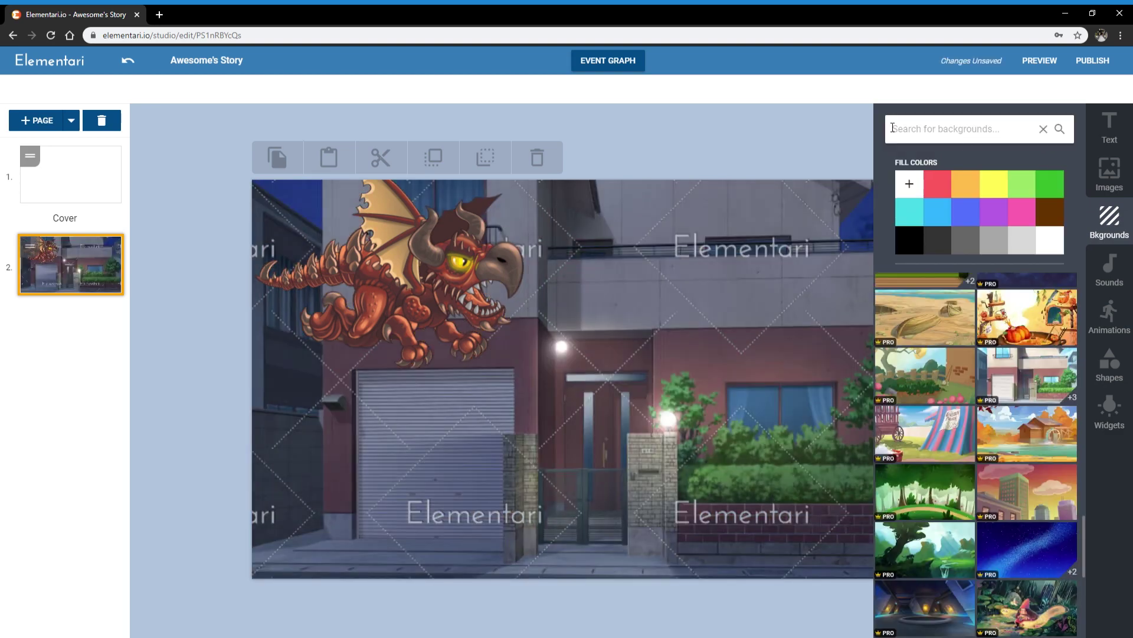
Step: Set the starry space background and raise the dragon slightly
{"action": "scroll", "coordinate": [939, 389], "scroll_direction": "down", "scroll_amount": 5}
{"action": "scroll", "coordinate": [950, 378], "scroll_direction": "up", "scroll_amount": 3}
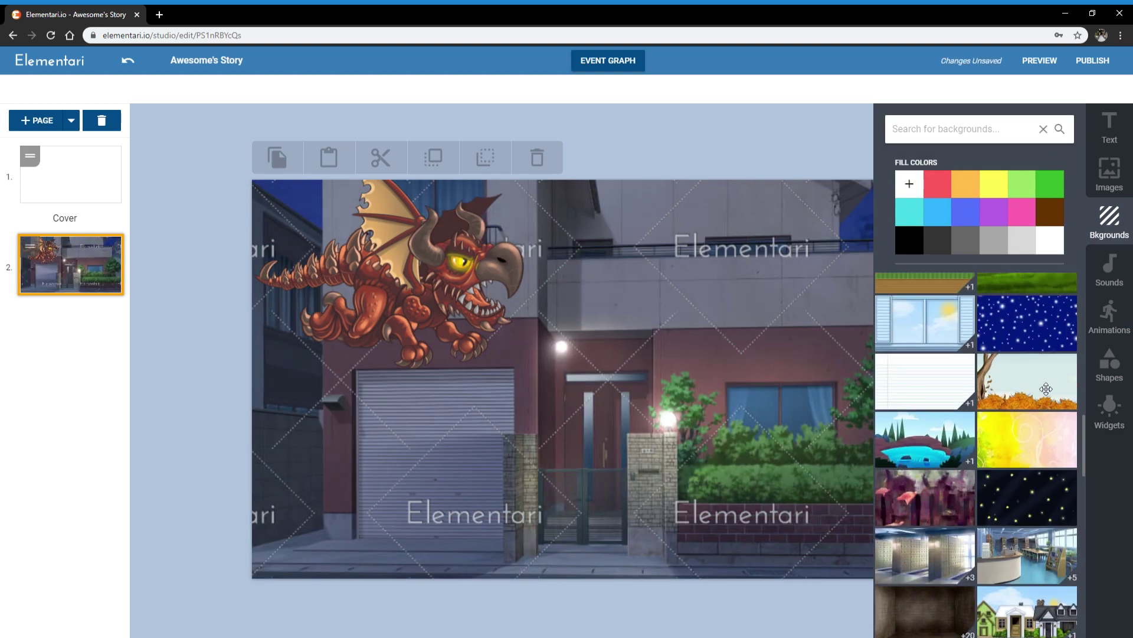
{"action": "scroll", "coordinate": [930, 449], "scroll_direction": "up", "scroll_amount": 2}
{"action": "scroll", "coordinate": [926, 459], "scroll_direction": "up", "scroll_amount": 2}
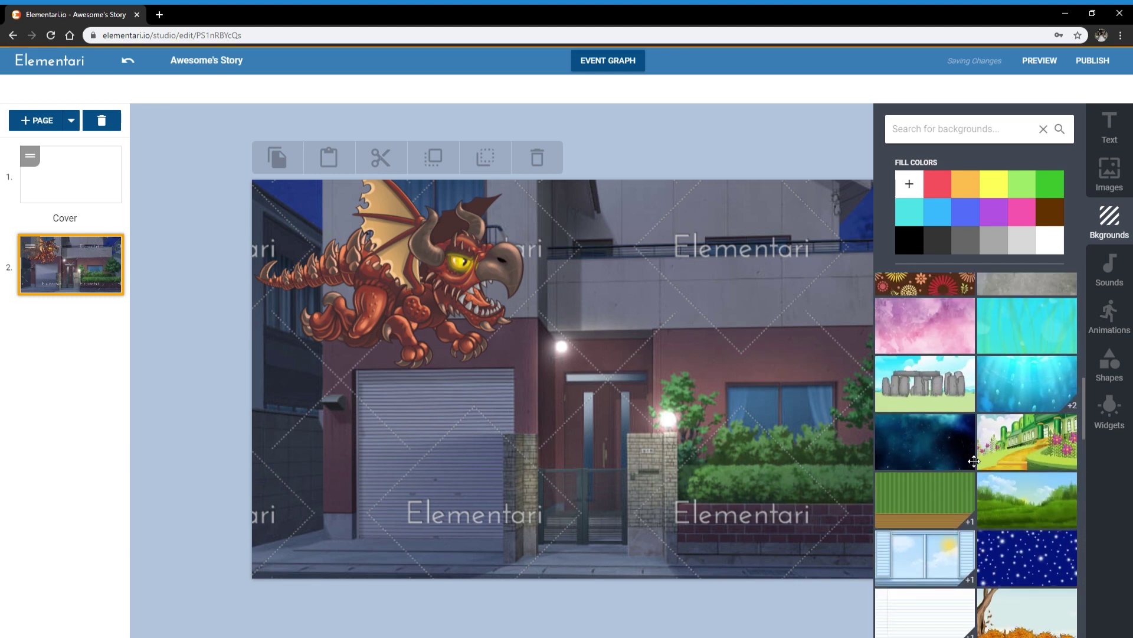
{"action": "left_click", "coordinate": [926, 452]}
{"action": "left_click_drag", "start_coordinate": [461, 278], "coordinate": [461, 271]}
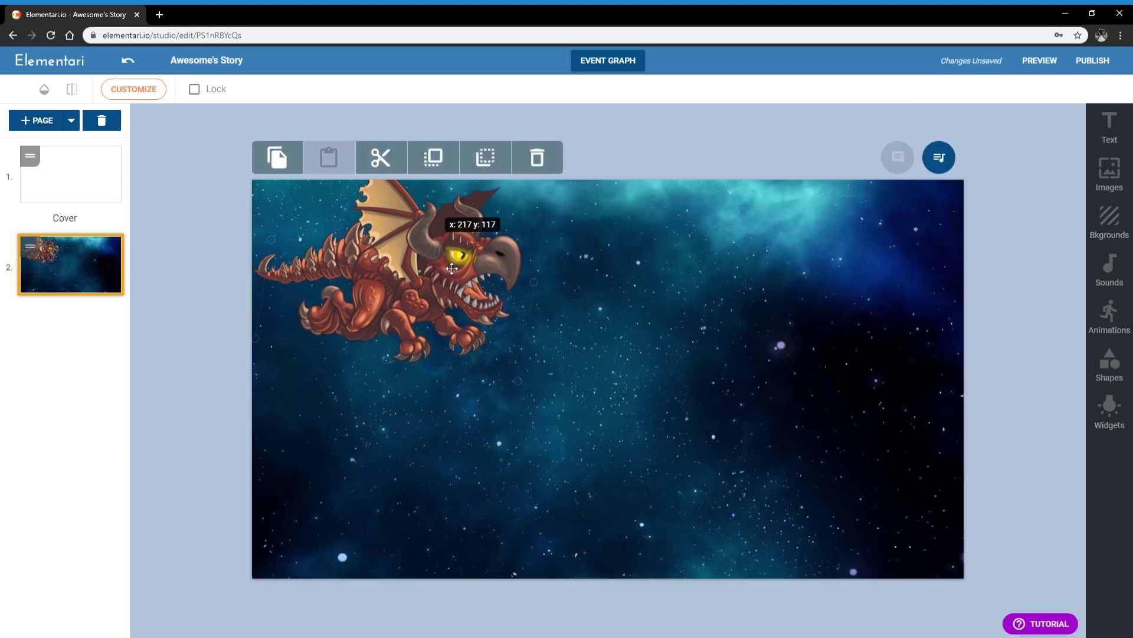
{"action": "left_click", "coordinate": [1014, 195]}
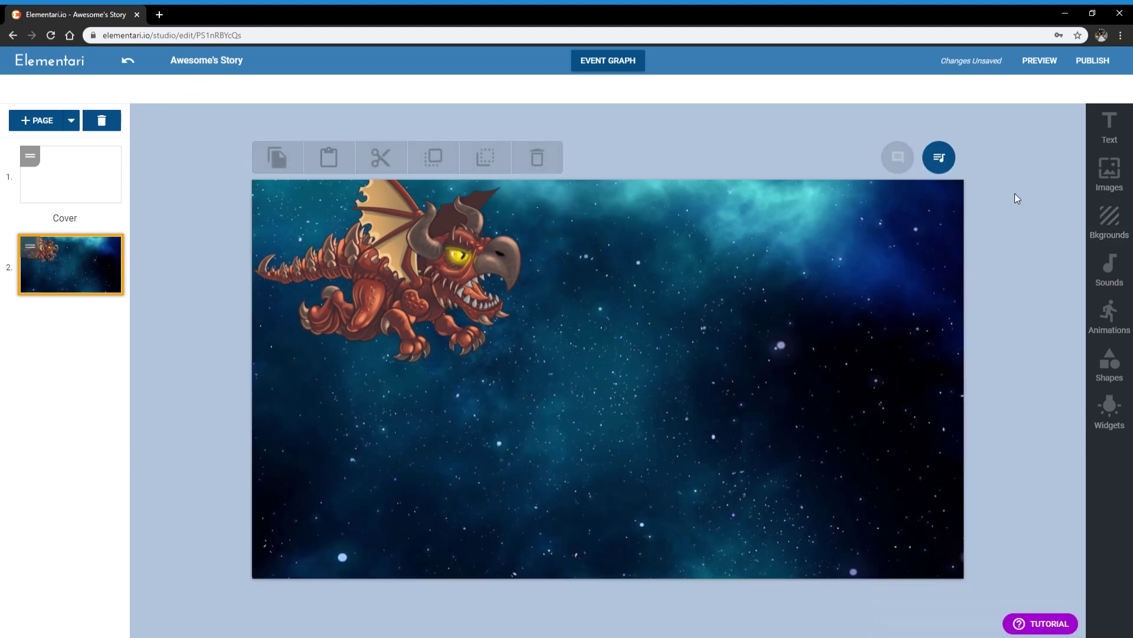
Step: Add a subtitle near the bottom reading 'Once upon a time, there was a dragon that liked to eat sheep!'
{"action": "left_click", "coordinate": [1110, 125]}
{"action": "left_click_drag", "start_coordinate": [985, 209], "coordinate": [513, 529]}
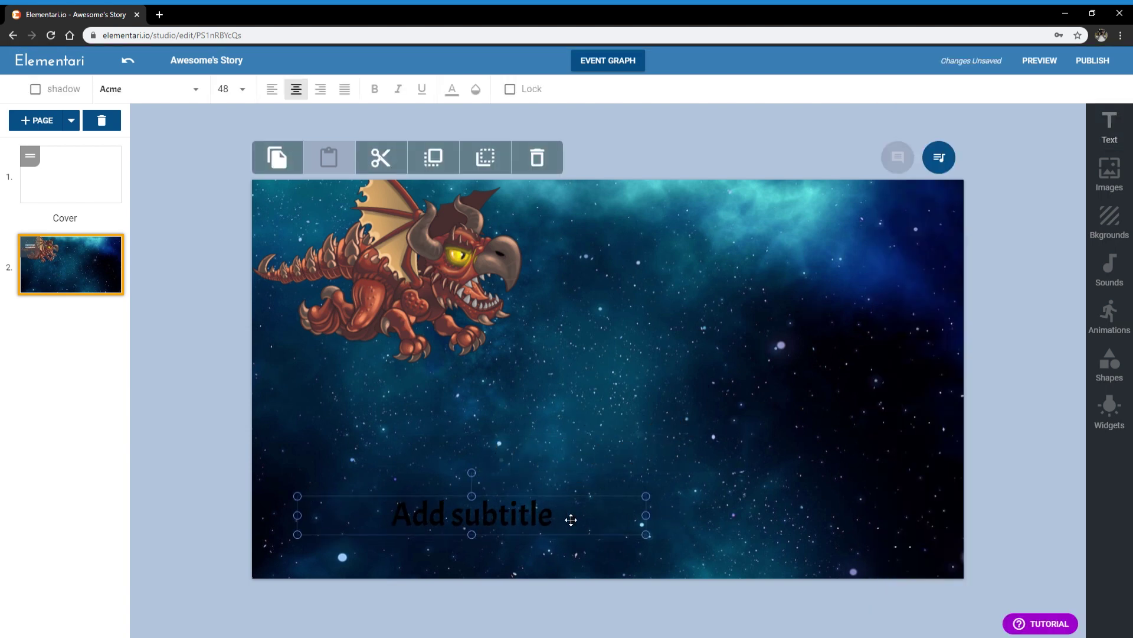
{"action": "double_click", "coordinate": [573, 519]}
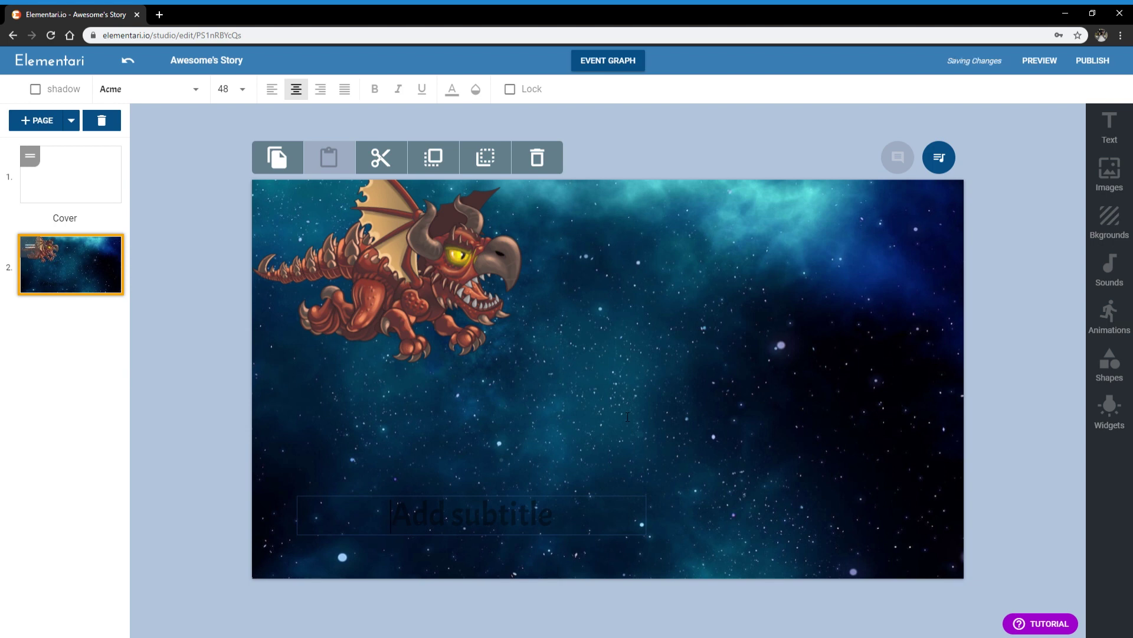
{"action": "type", "text": "Once upon a time"}
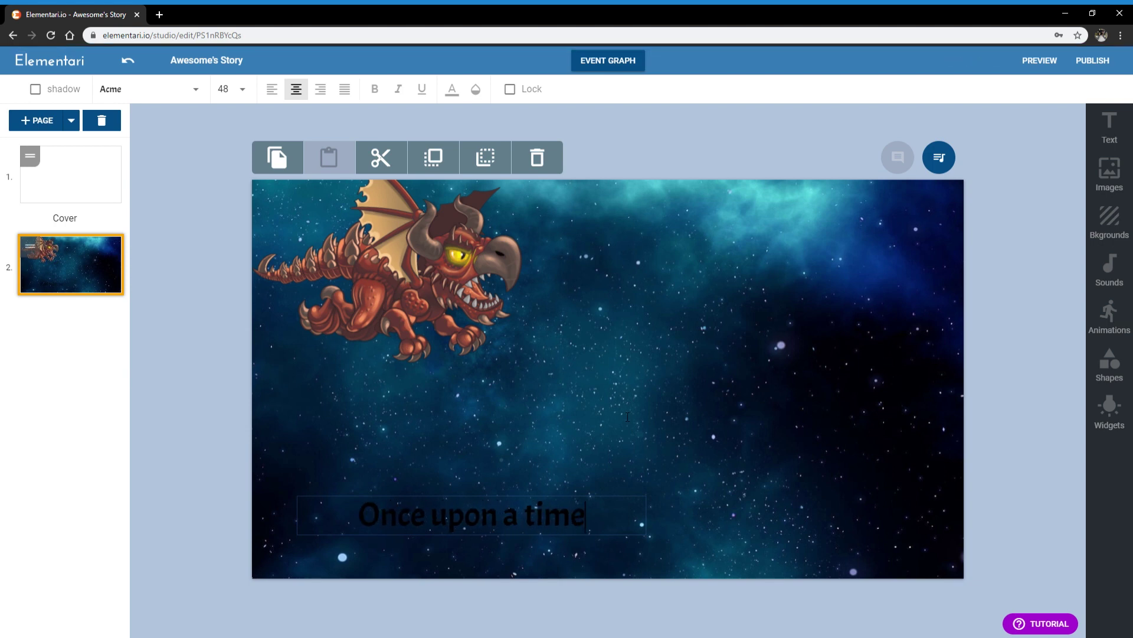
{"action": "type", "text": ", the"}
{"action": "key", "text": "BackSpace"}
{"action": "key", "text": "BackSpace"}
{"action": "key", "text": "BackSpace"}
{"action": "key", "text": "BackSpace"}
{"action": "type", "text": ", there was a "}
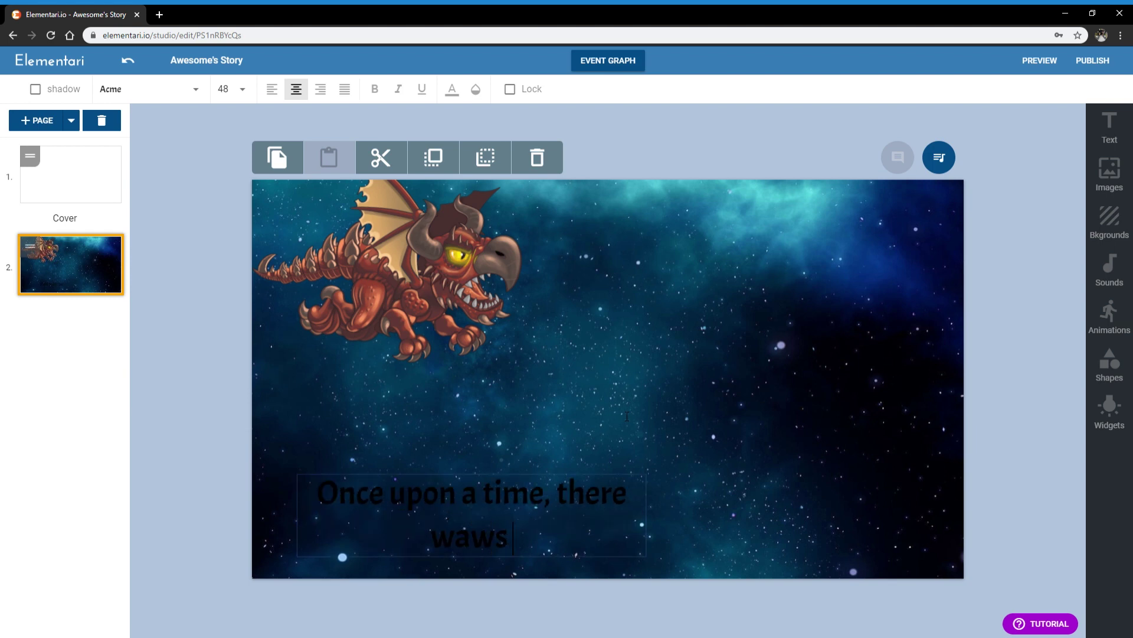
{"action": "type", "text": "dragon that"}
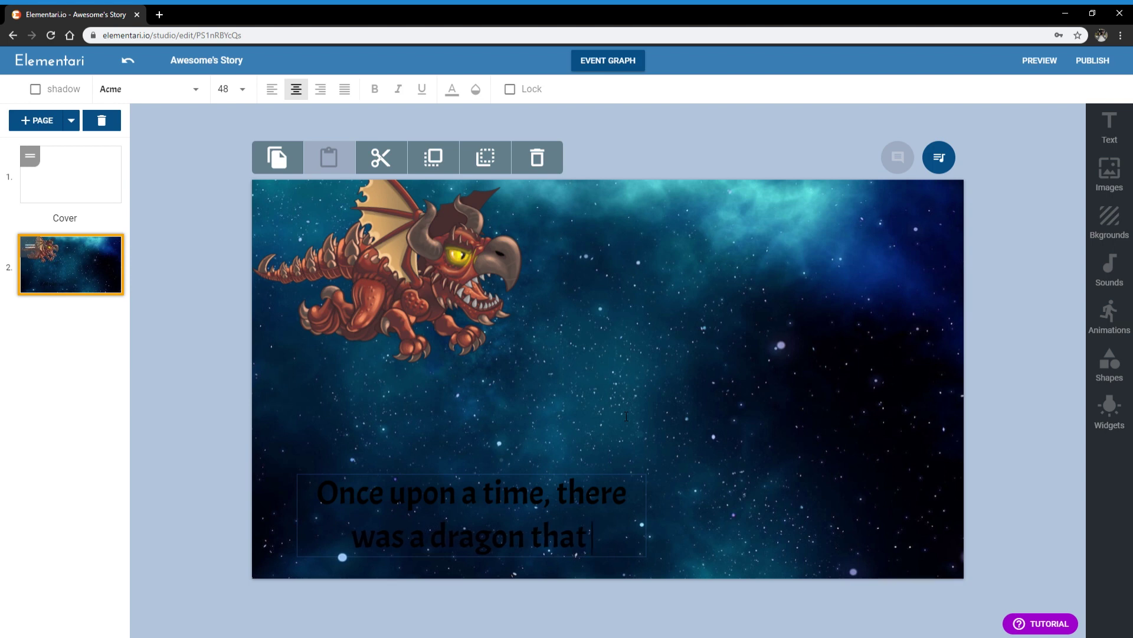
{"action": "type", "text": " liked to eat"}
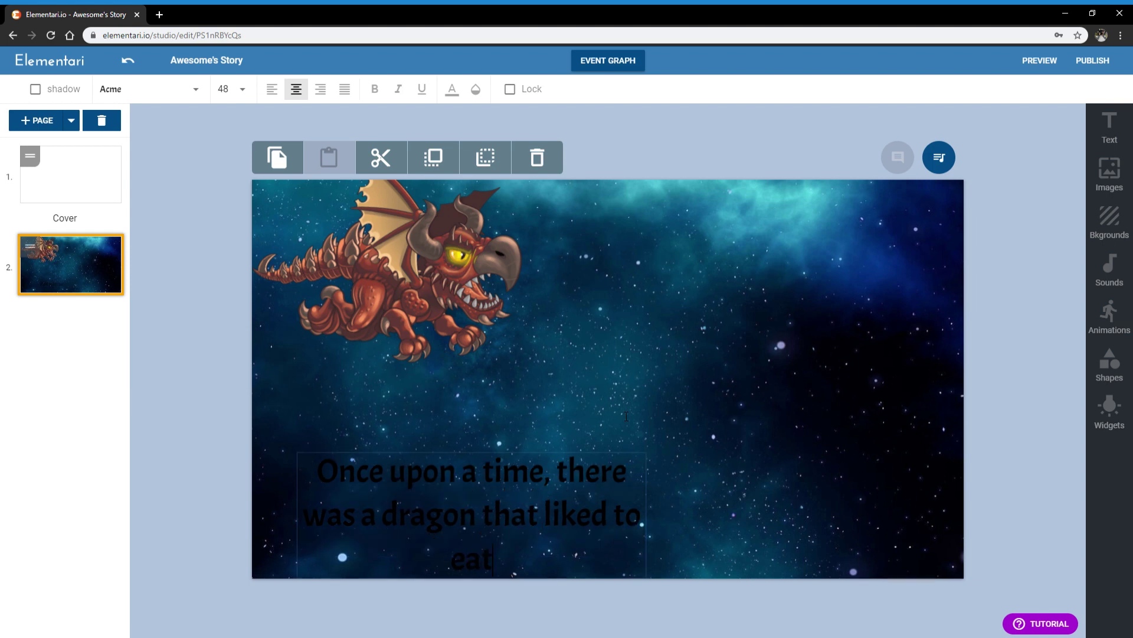
{"action": "type", "text": " sheep!"}
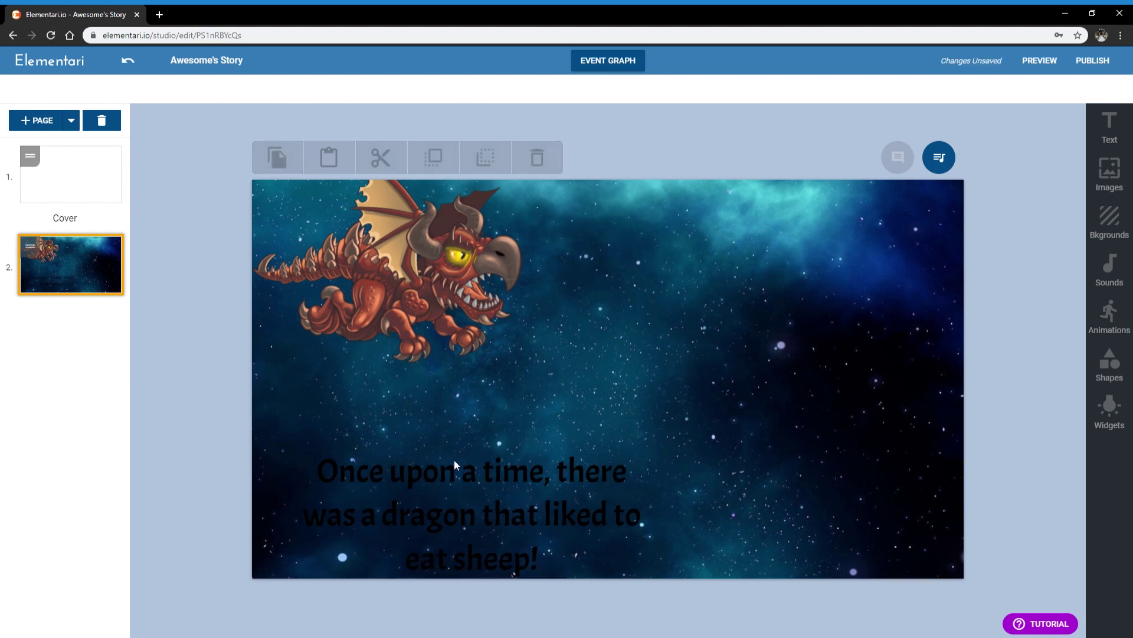
Step: Resize the caption box so it wraps onto two lines and settle it near the bottom
{"action": "left_click_drag", "start_coordinate": [459, 535], "coordinate": [459, 516]}
{"action": "left_click_drag", "start_coordinate": [657, 498], "coordinate": [774, 508]}
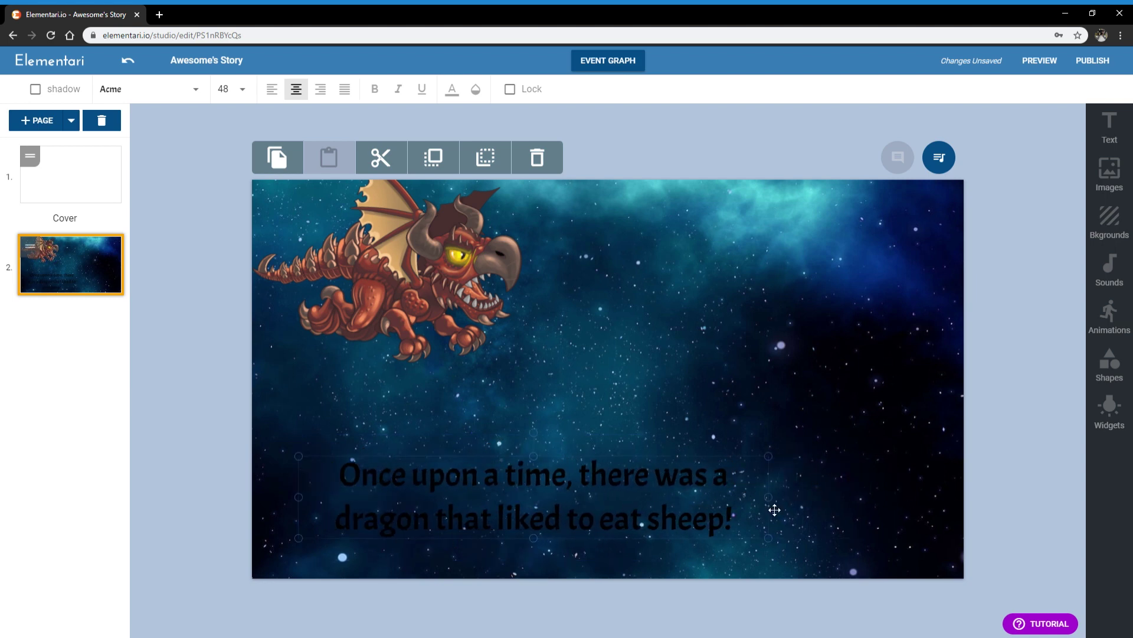
{"action": "mouse_move", "coordinate": [623, 505]}
{"action": "left_mouse_down"}
{"action": "mouse_move", "coordinate": [597, 531]}
{"action": "mouse_move", "coordinate": [621, 518]}
{"action": "left_mouse_up"}
{"action": "left_click", "coordinate": [831, 408]}
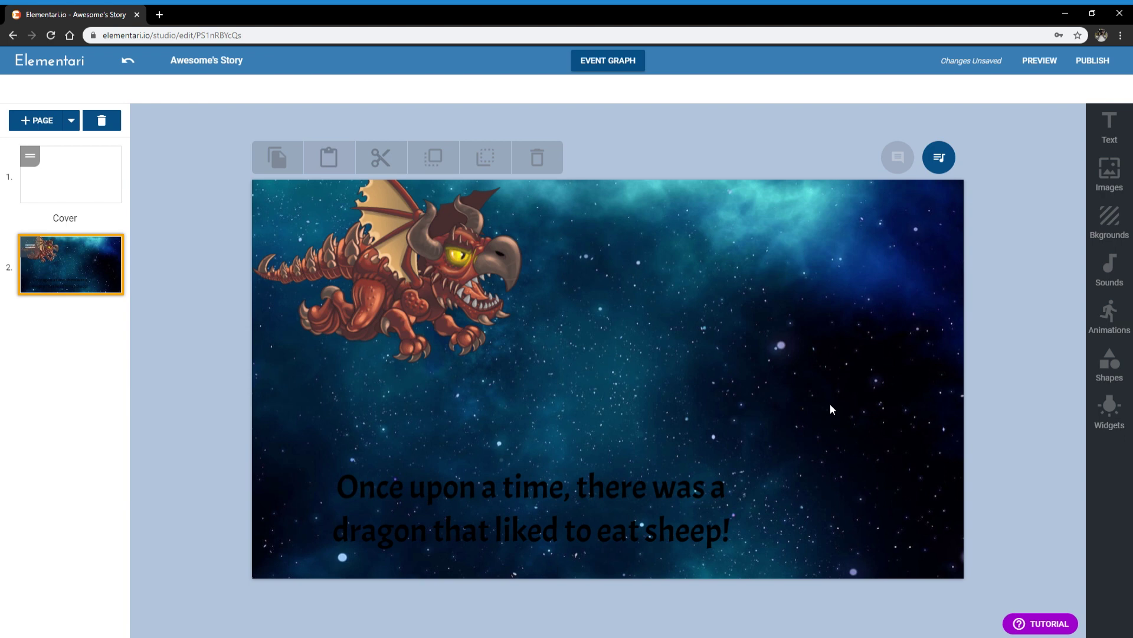
Step: Make the caption text white and move it toward the page centre
{"action": "left_click", "coordinate": [558, 506]}
{"action": "left_click", "coordinate": [459, 96]}
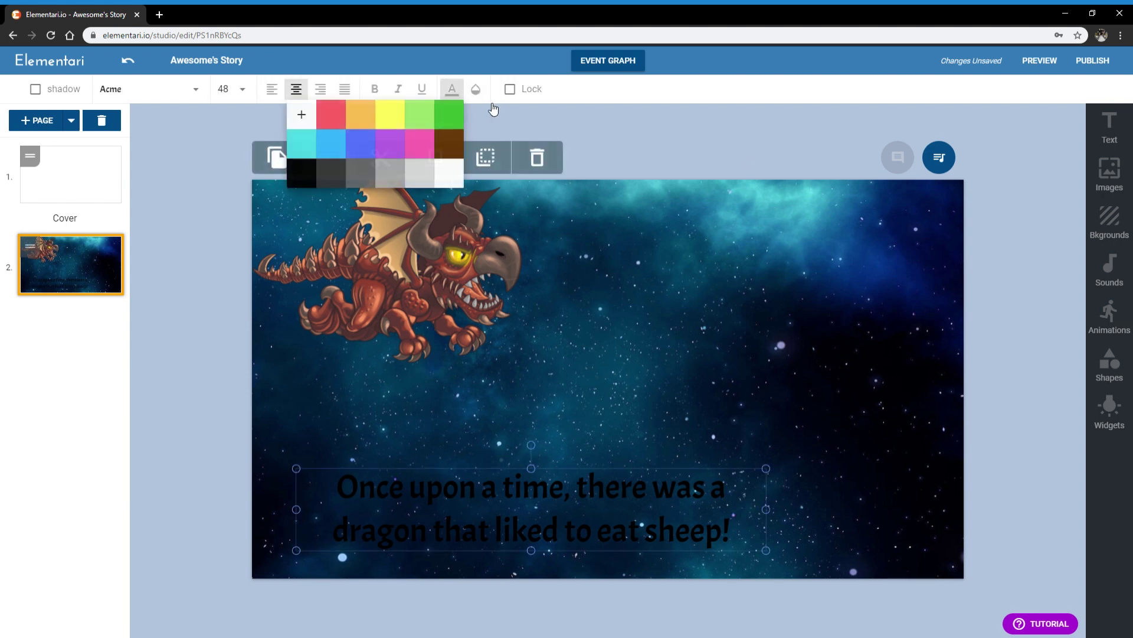
{"action": "left_click", "coordinate": [447, 172]}
{"action": "left_click", "coordinate": [703, 389]}
{"action": "left_click_drag", "start_coordinate": [569, 503], "coordinate": [656, 541]}
{"action": "left_click", "coordinate": [734, 412]}
{"action": "left_click", "coordinate": [659, 543]}
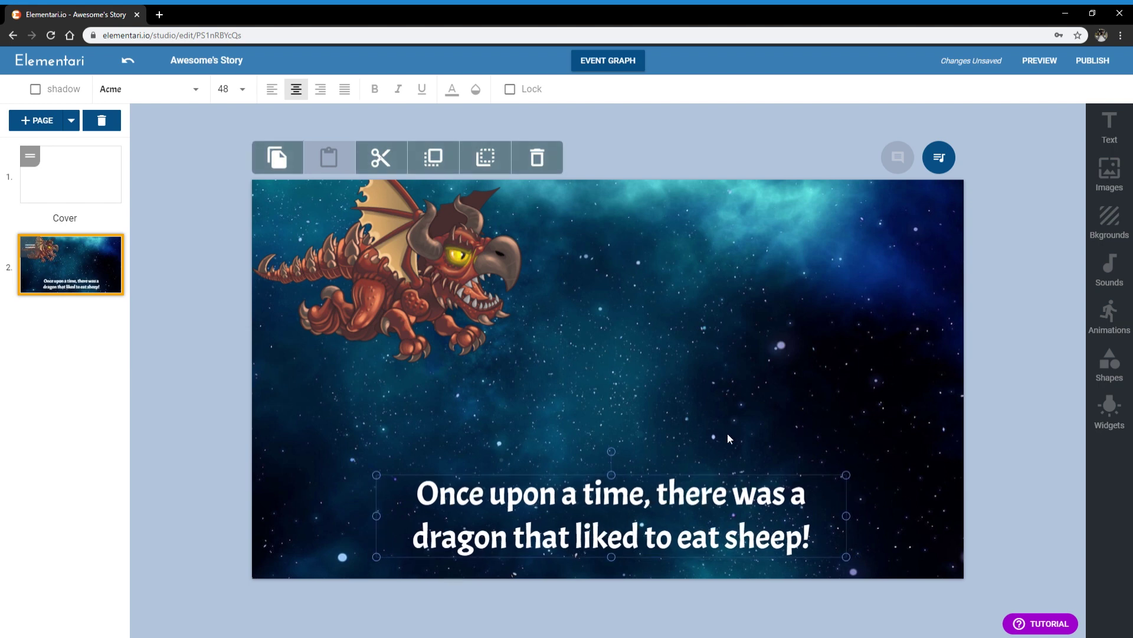
Step: Change the caption font to Caveat Brush
{"action": "left_click", "coordinate": [153, 96]}
{"action": "scroll", "coordinate": [195, 199], "scroll_direction": "down", "scroll_amount": 3}
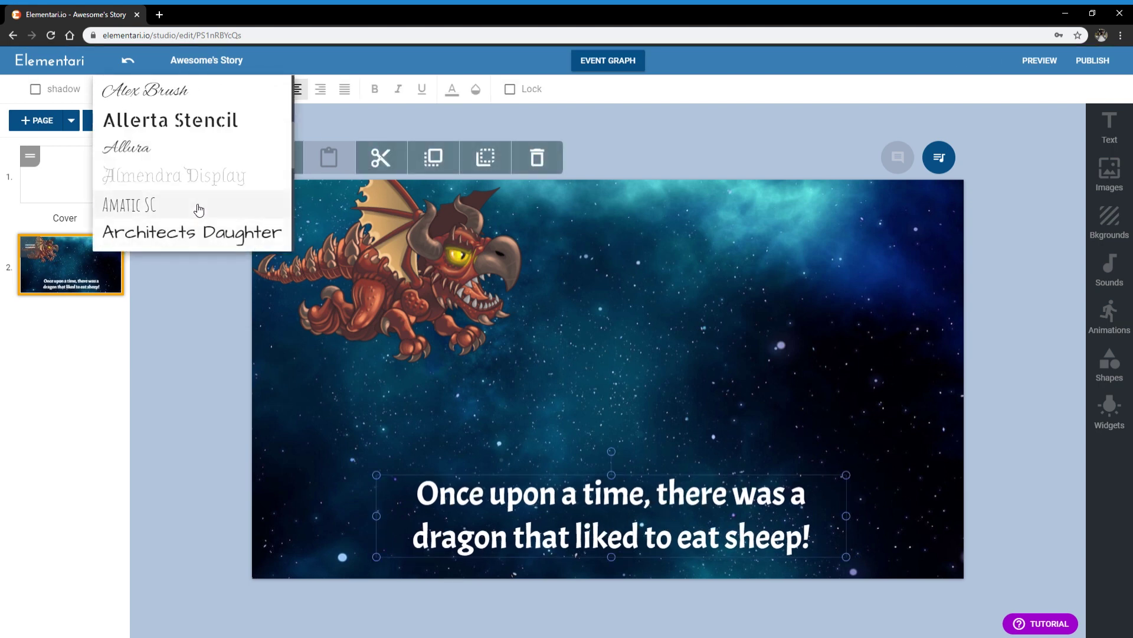
{"action": "scroll", "coordinate": [199, 209], "scroll_direction": "down", "scroll_amount": 5}
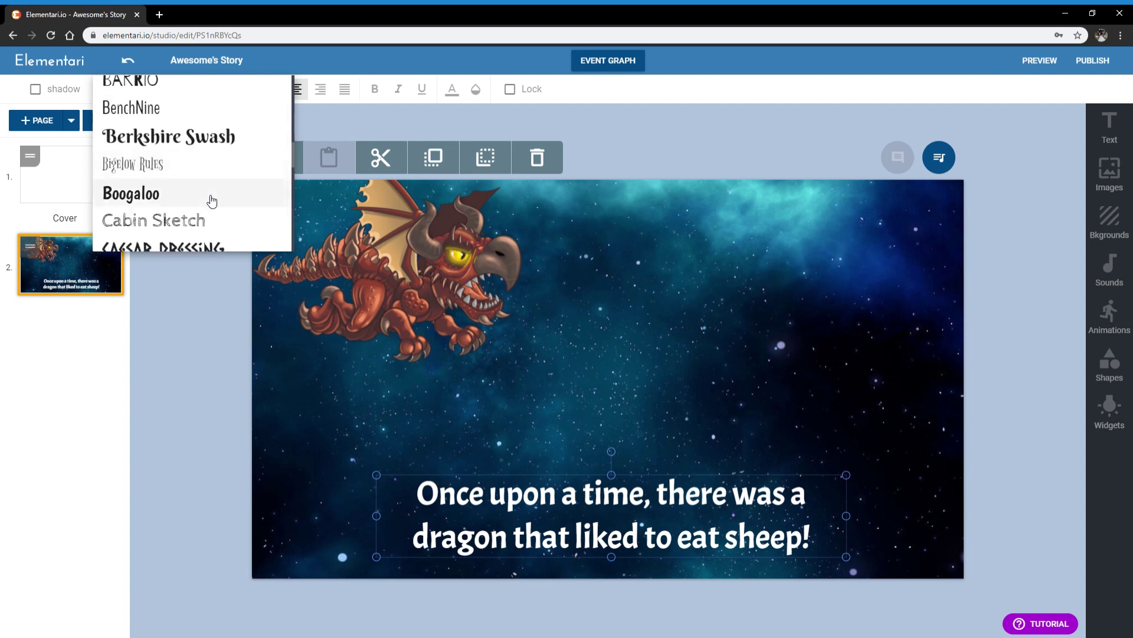
{"action": "scroll", "coordinate": [210, 201], "scroll_direction": "down", "scroll_amount": 4}
{"action": "left_click", "coordinate": [197, 202]}
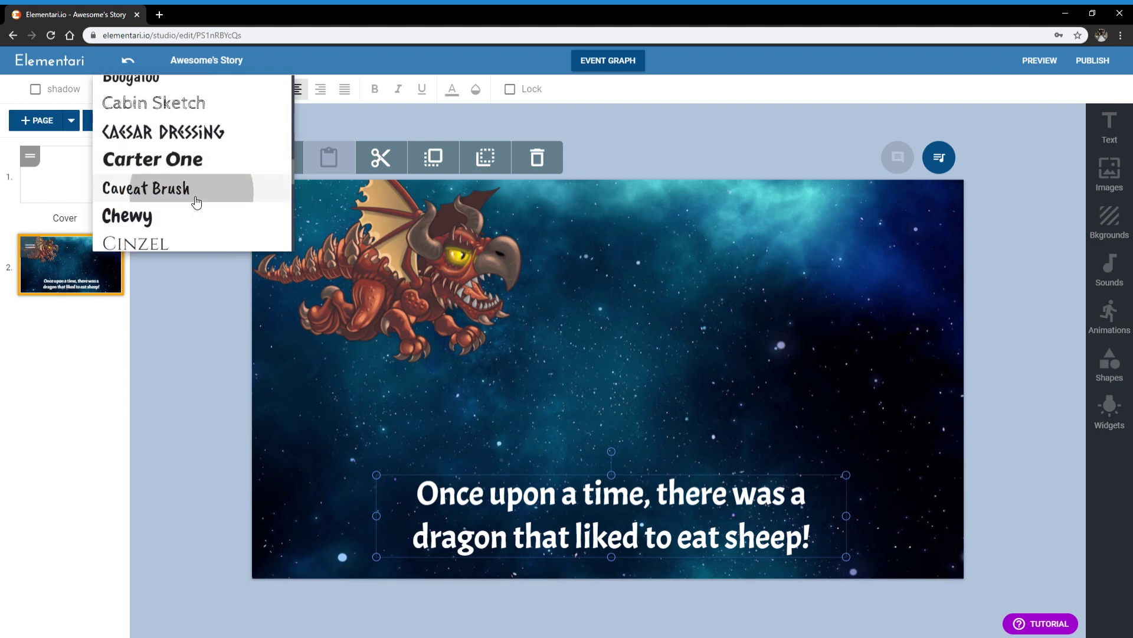
{"action": "left_click", "coordinate": [898, 235]}
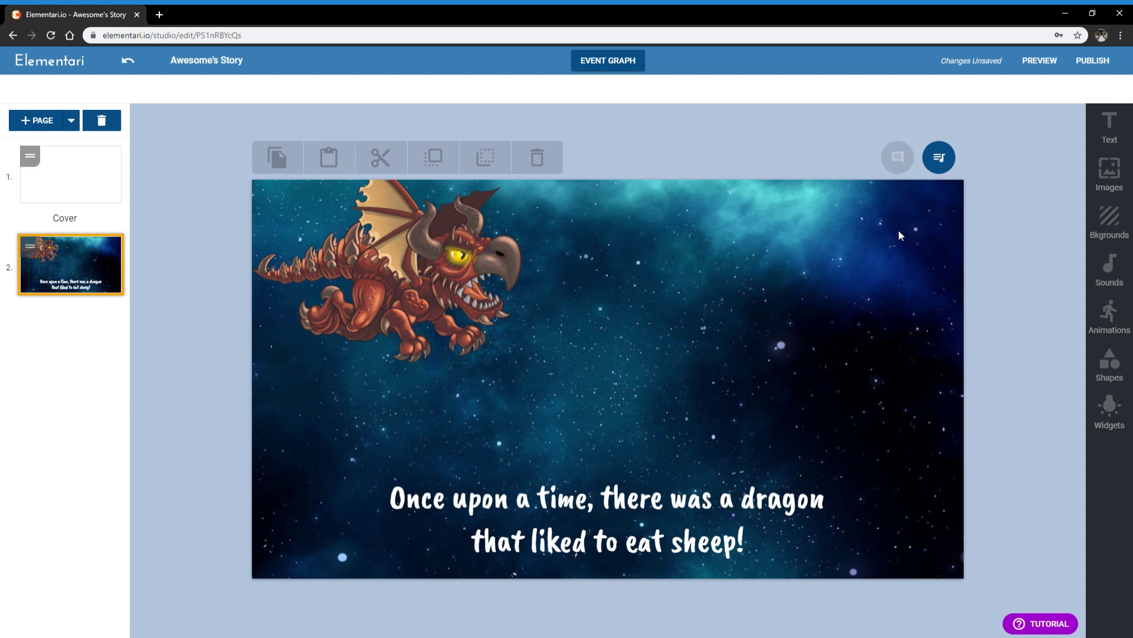
Step: Keep the caption centred, add a text shadow, and leave the size at 48
{"action": "left_click", "coordinate": [629, 488]}
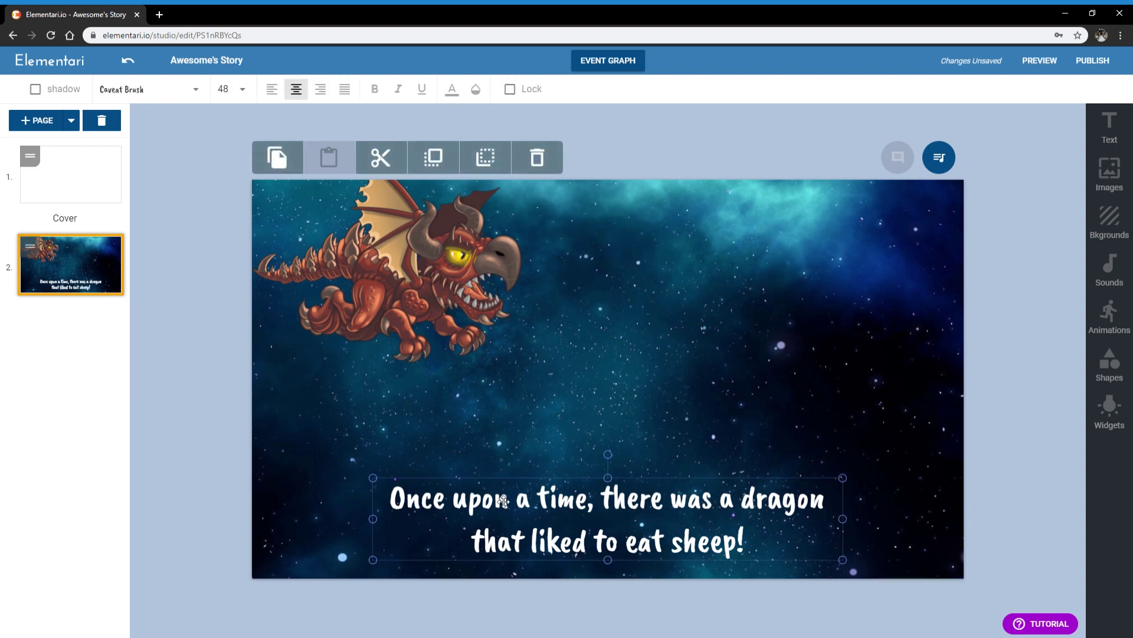
{"action": "left_click", "coordinate": [273, 90]}
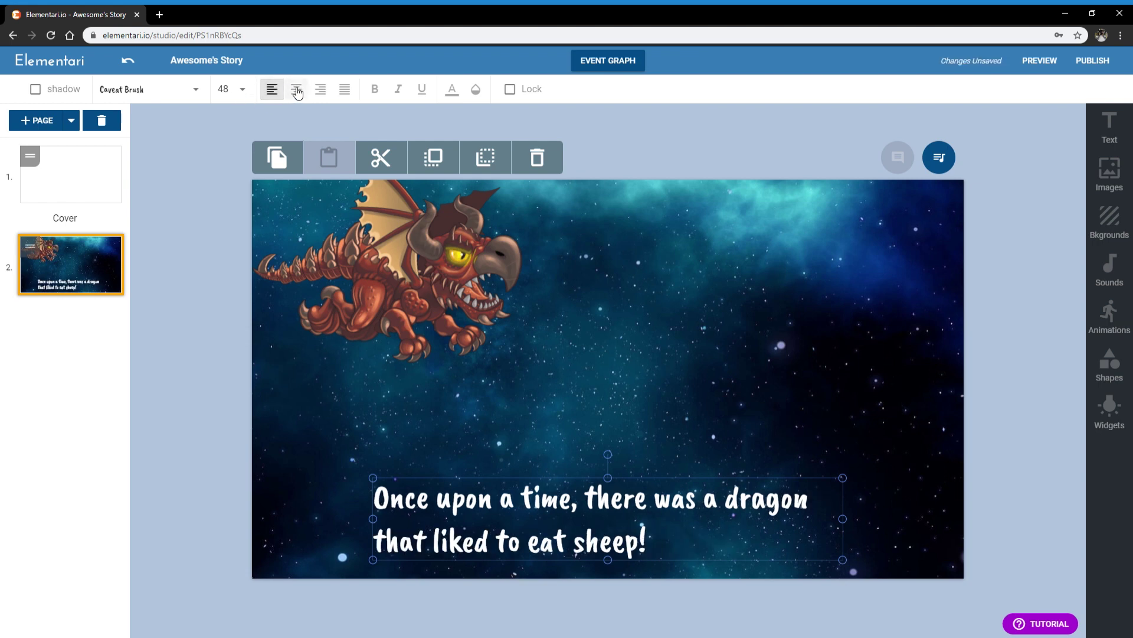
{"action": "left_click", "coordinate": [297, 89]}
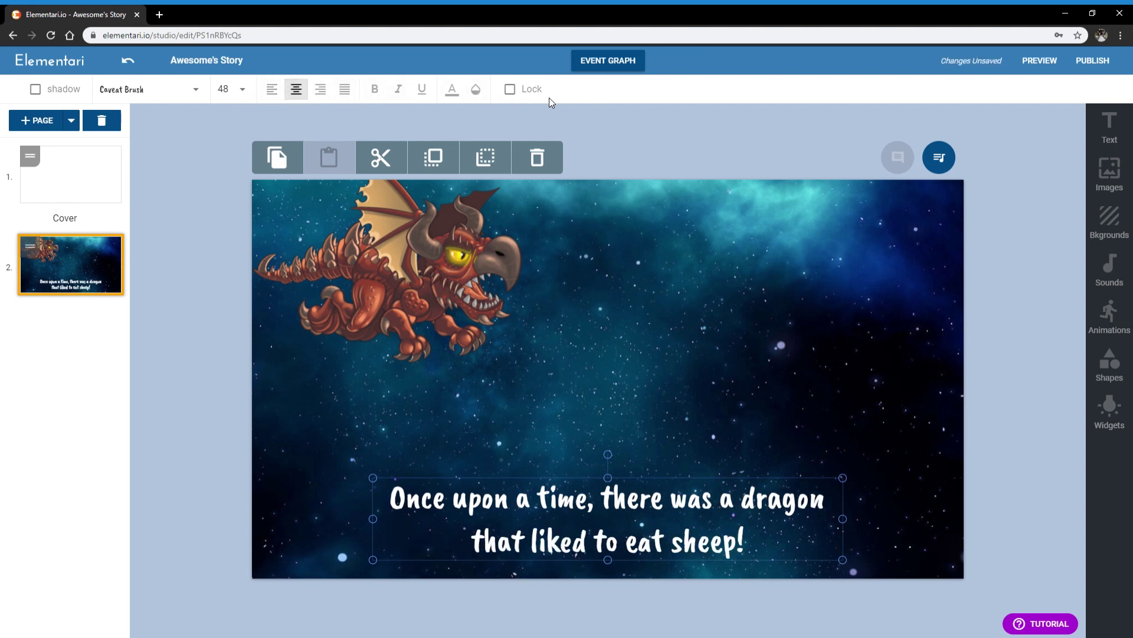
{"action": "left_click", "coordinate": [235, 92]}
{"action": "left_click", "coordinate": [35, 90]}
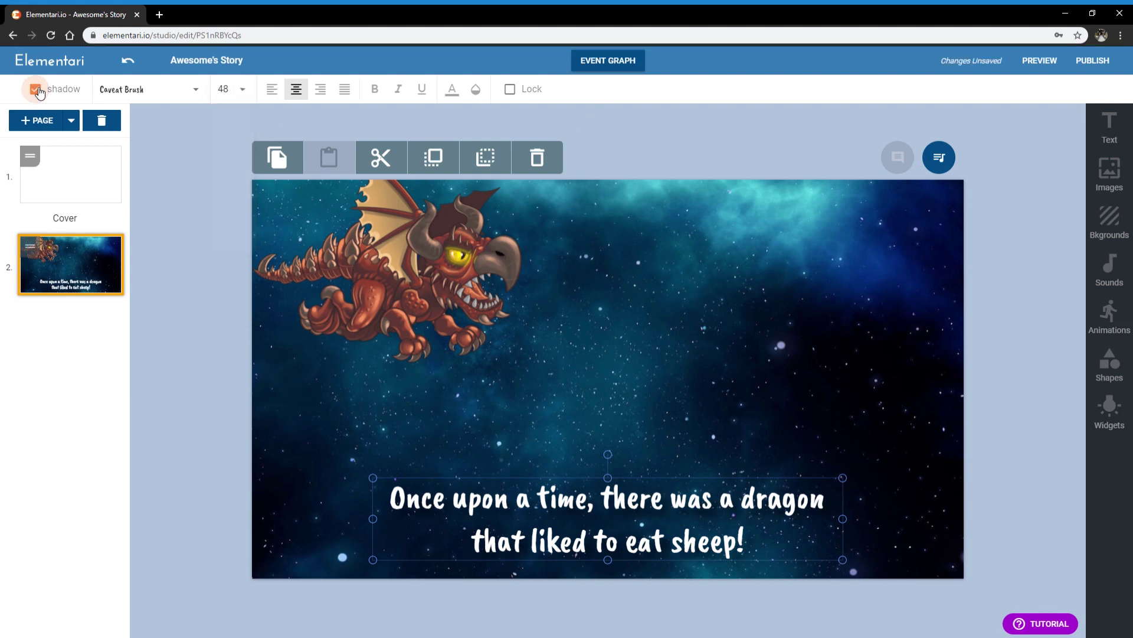
{"action": "left_click", "coordinate": [227, 93]}
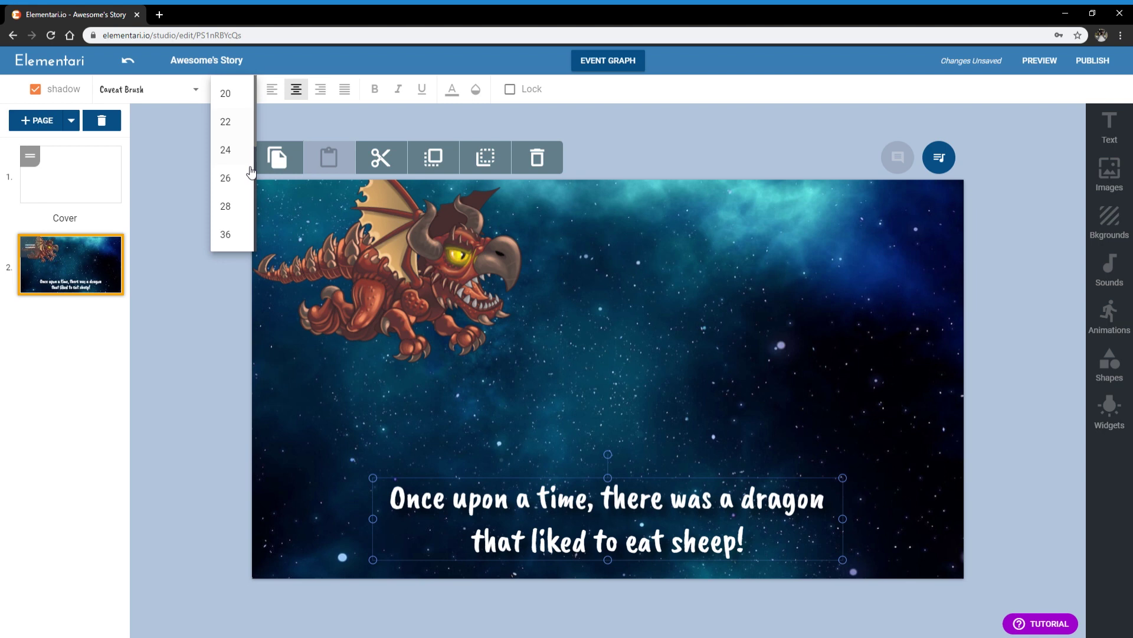
{"action": "left_click", "coordinate": [702, 352]}
Step: Resize and narrow the caption box so the text sits on two lines
{"action": "left_click", "coordinate": [797, 549]}
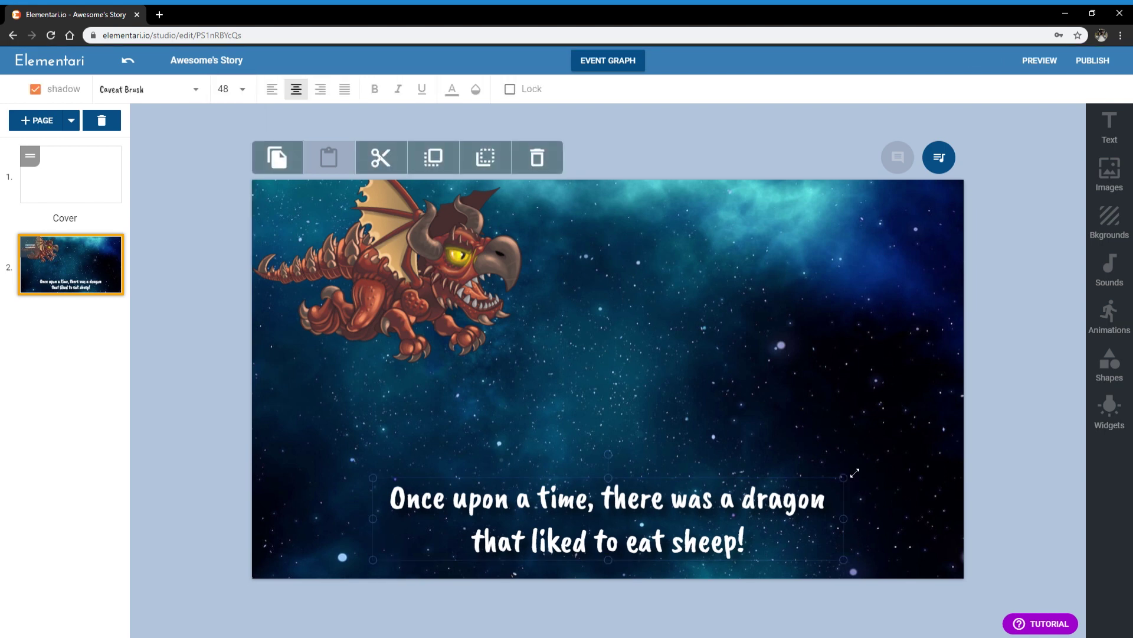
{"action": "mouse_move", "coordinate": [855, 473]}
{"action": "left_mouse_down"}
{"action": "mouse_move", "coordinate": [936, 461]}
{"action": "mouse_move", "coordinate": [804, 502]}
{"action": "mouse_move", "coordinate": [939, 459]}
{"action": "mouse_move", "coordinate": [861, 478]}
{"action": "left_mouse_up"}
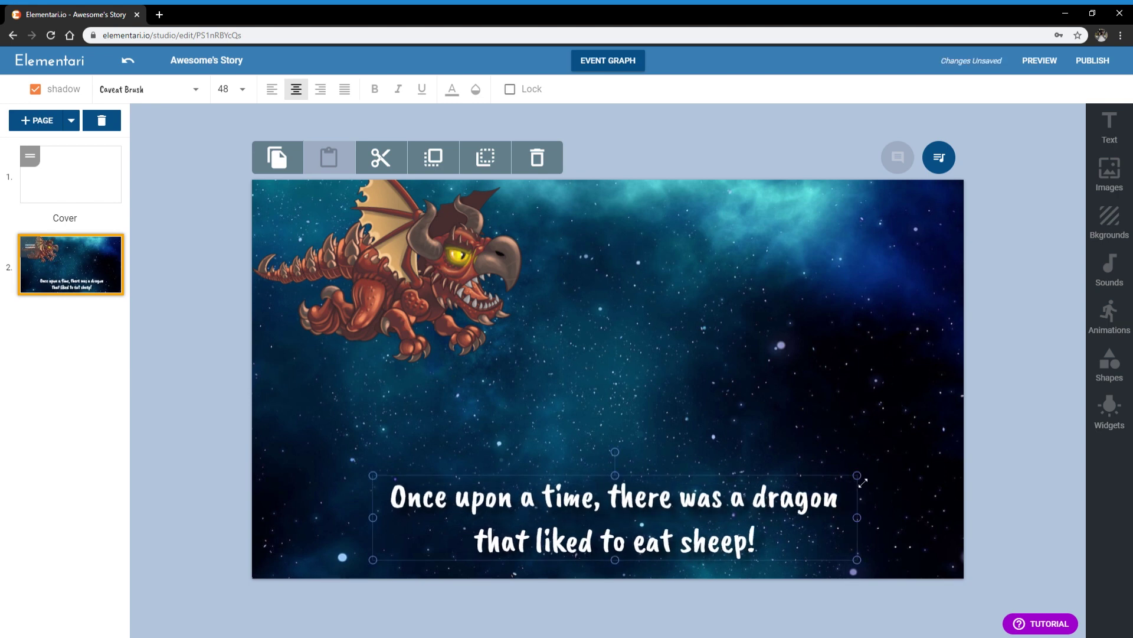
{"action": "left_click_drag", "start_coordinate": [858, 517], "coordinate": [810, 519]}
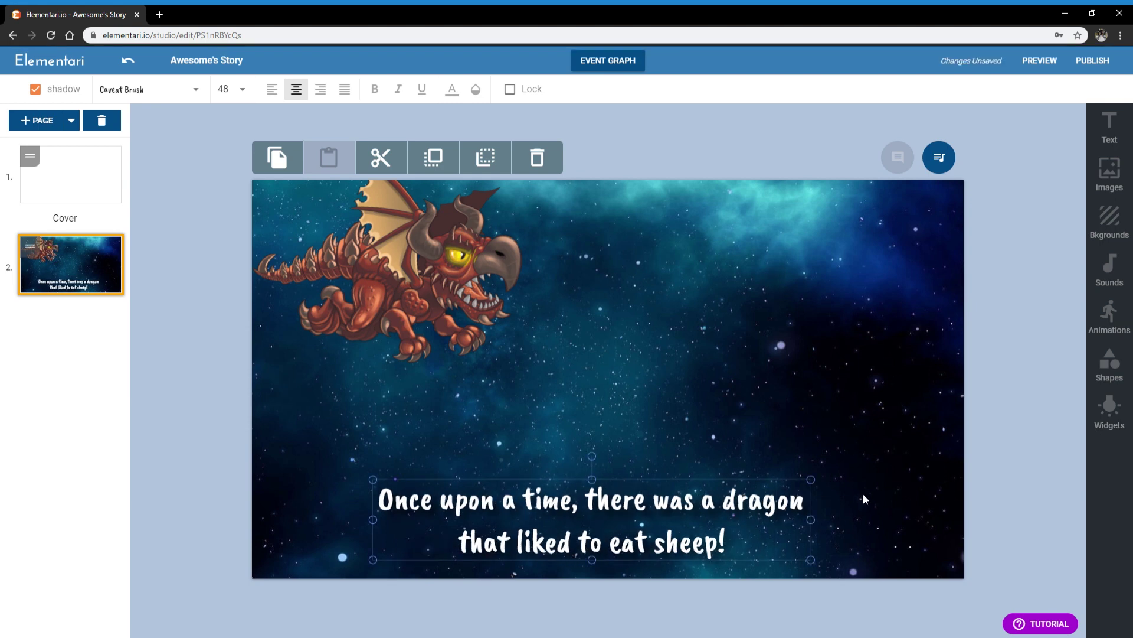
{"action": "left_click", "coordinate": [863, 493]}
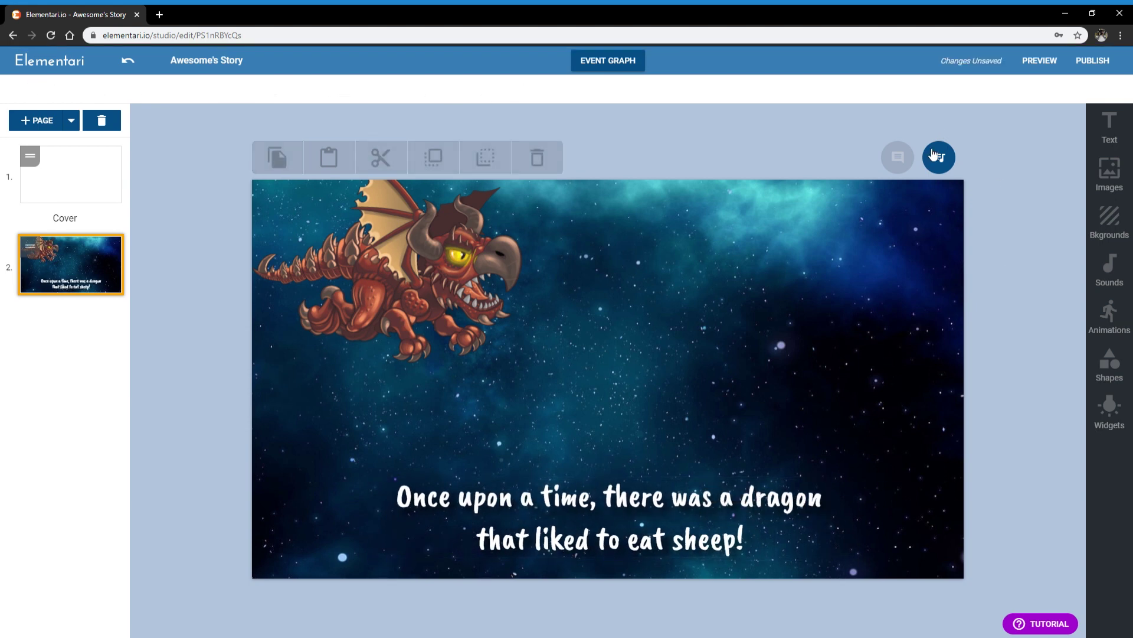
Step: Open the image library filtered to the Creatures category
{"action": "left_click", "coordinate": [1110, 177]}
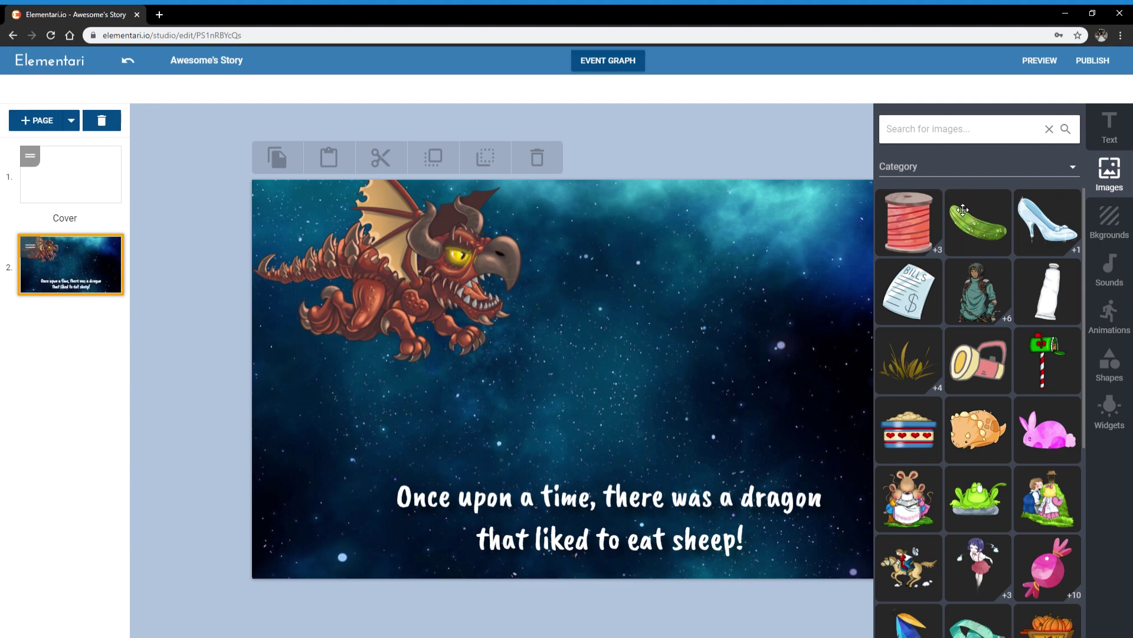
{"action": "scroll", "coordinate": [980, 277], "scroll_direction": "down", "scroll_amount": 5}
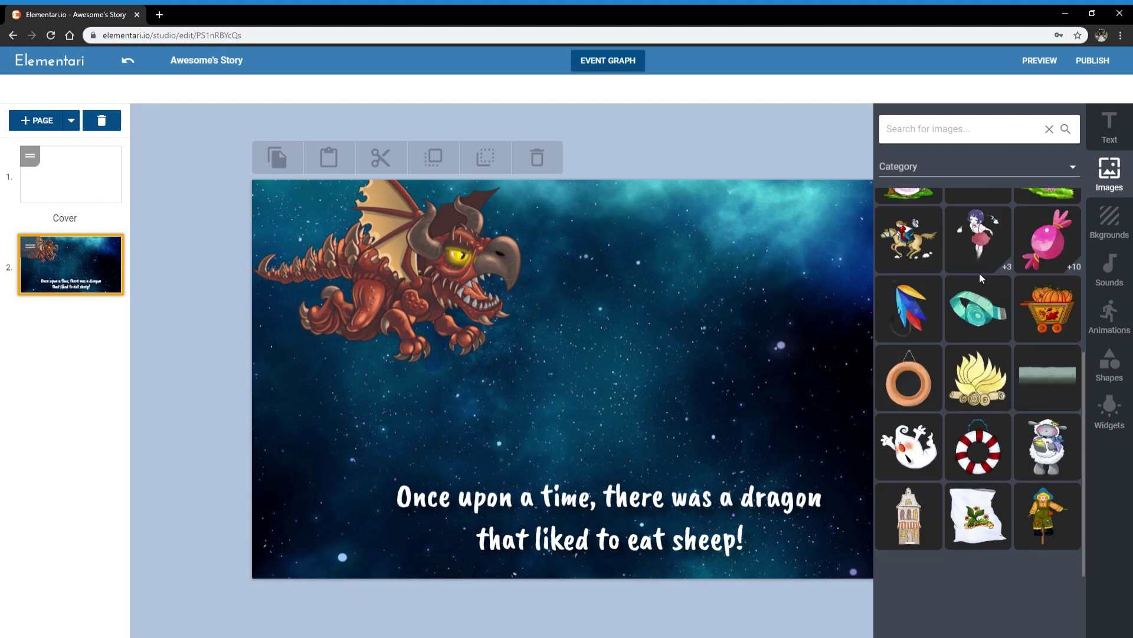
{"action": "left_click", "coordinate": [950, 170]}
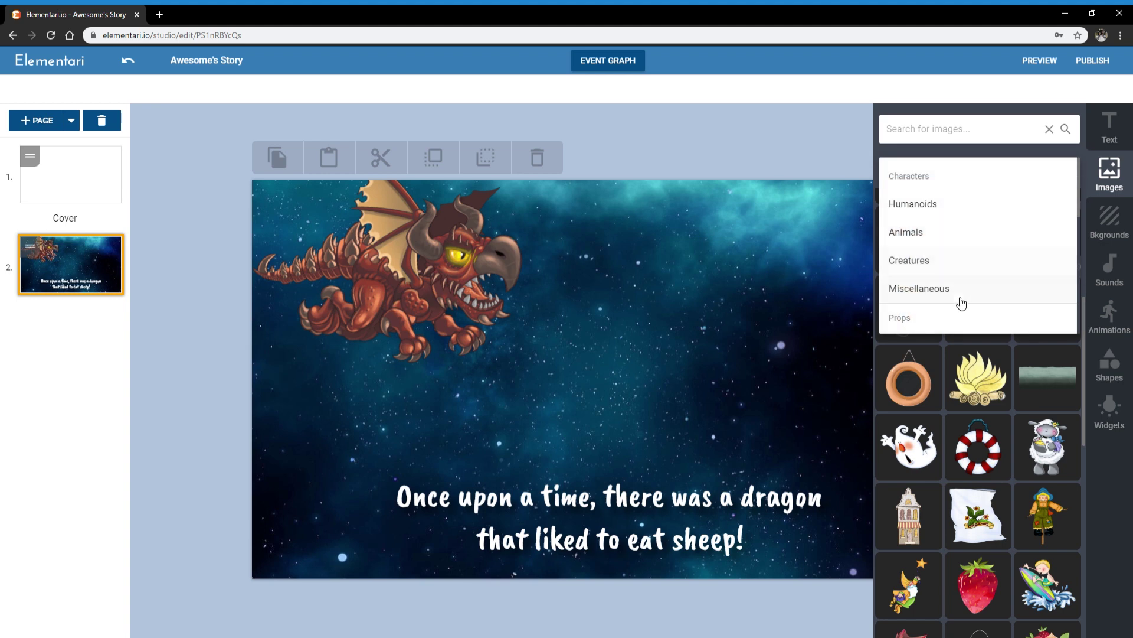
{"action": "scroll", "coordinate": [943, 263], "scroll_direction": "down", "scroll_amount": 3}
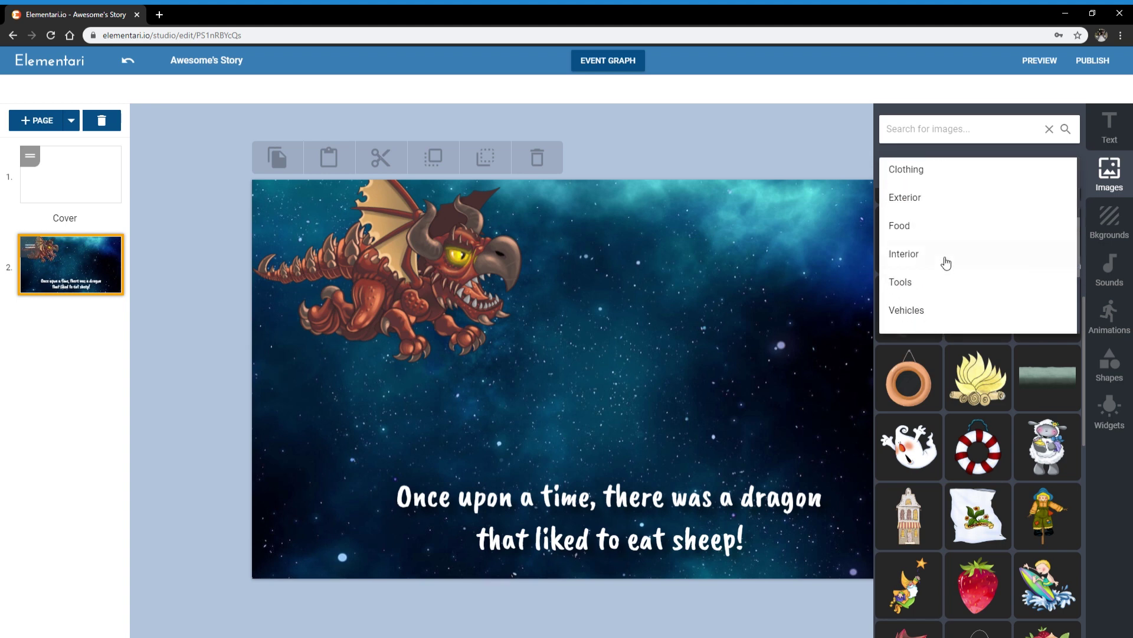
{"action": "scroll", "coordinate": [944, 307], "scroll_direction": "up", "scroll_amount": 3}
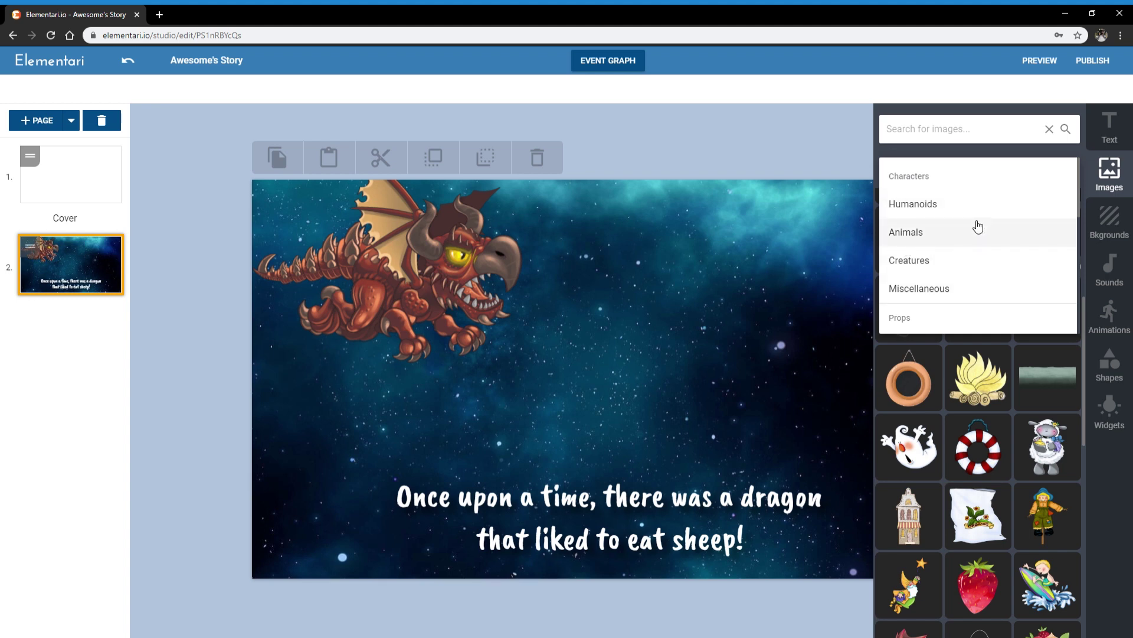
{"action": "left_click", "coordinate": [940, 268]}
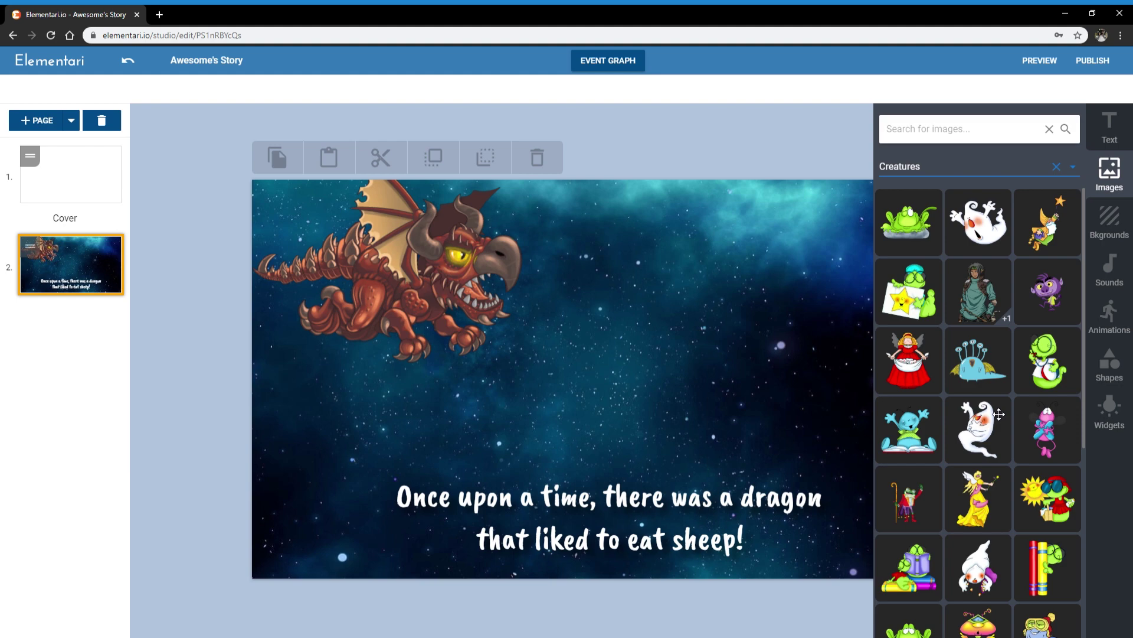
{"action": "scroll", "coordinate": [1012, 373], "scroll_direction": "down", "scroll_amount": 6}
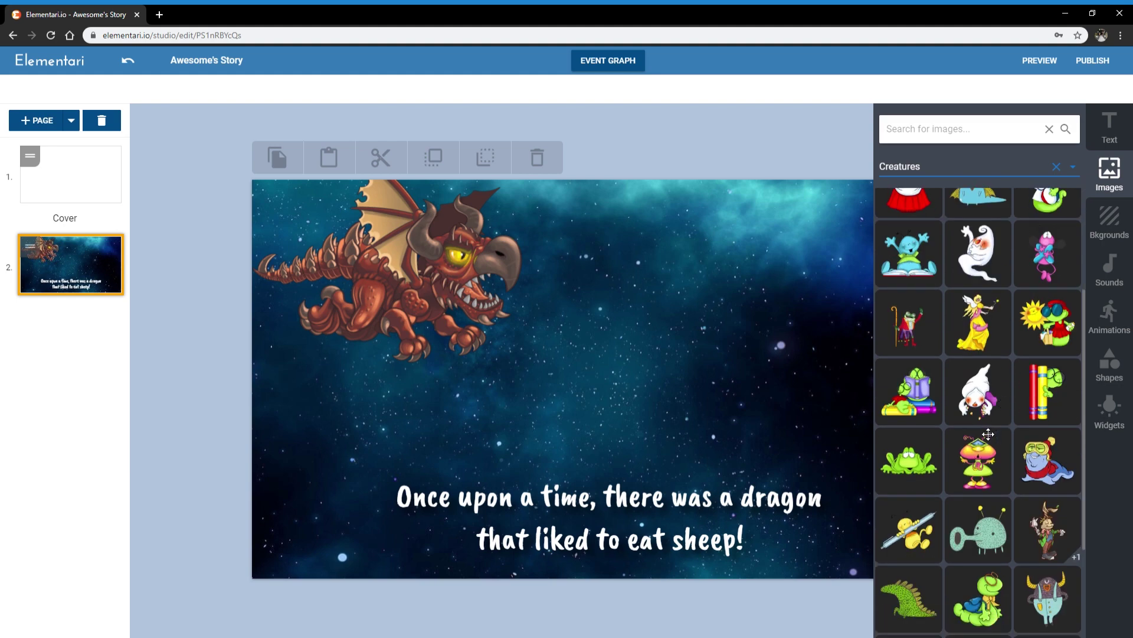
{"action": "scroll", "coordinate": [1046, 453], "scroll_direction": "down", "scroll_amount": 2}
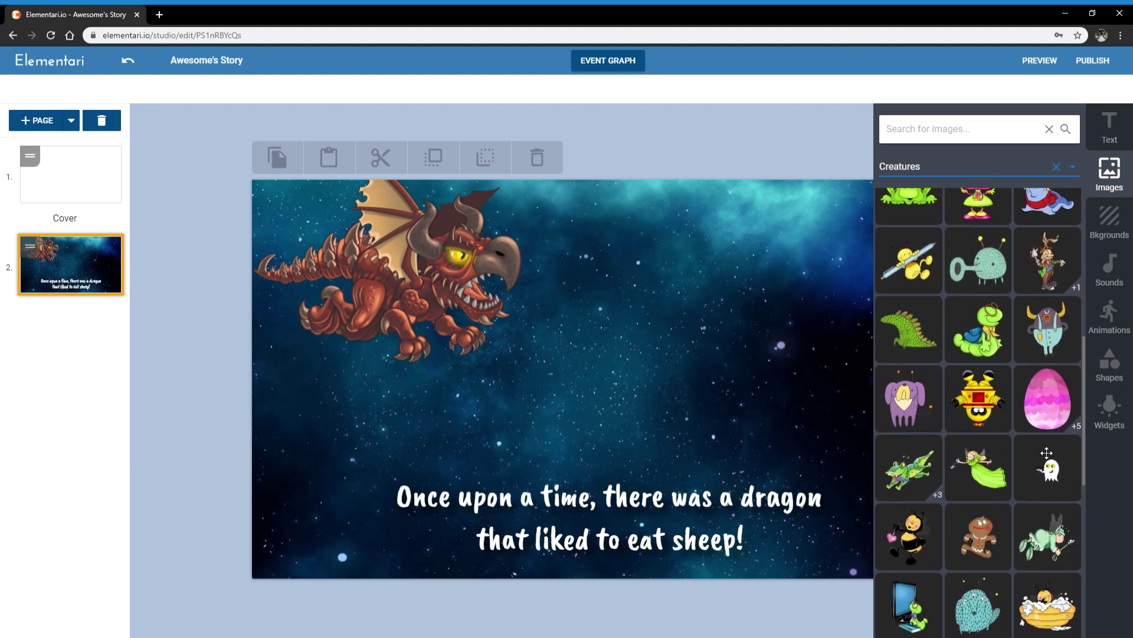
Step: Place the horned monster on the page, shrinking it and shifting it to the right
{"action": "left_click_drag", "start_coordinate": [1063, 341], "coordinate": [711, 346]}
{"action": "left_click_drag", "start_coordinate": [724, 406], "coordinate": [727, 283]}
{"action": "left_click_drag", "start_coordinate": [728, 228], "coordinate": [749, 260]}
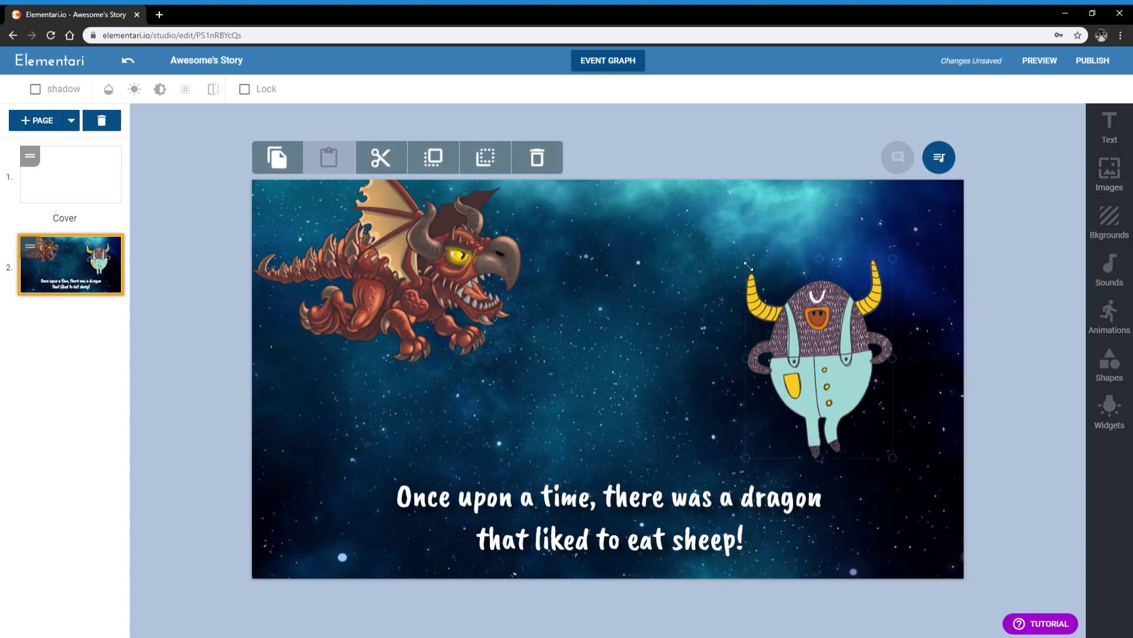
Step: Shrink the monster and add a speech bubble whose tail points at the dragon's claw
{"action": "left_click_drag", "start_coordinate": [814, 354], "coordinate": [833, 358]}
{"action": "left_click", "coordinate": [534, 284]}
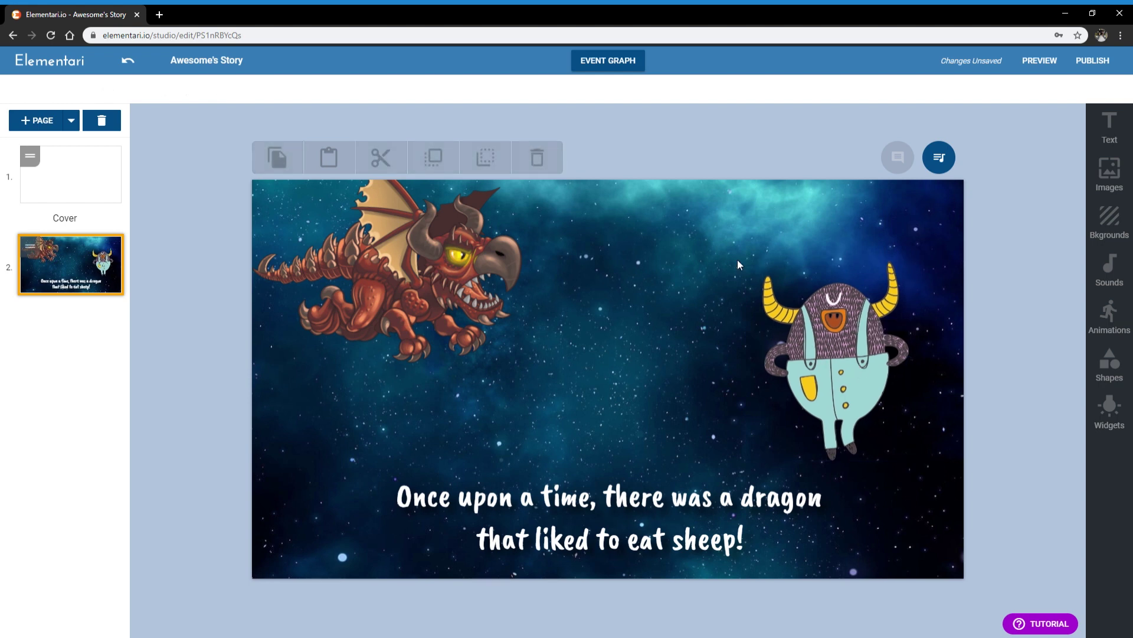
{"action": "left_click", "coordinate": [1110, 127]}
{"action": "left_click_drag", "start_coordinate": [979, 302], "coordinate": [625, 322]}
{"action": "left_click_drag", "start_coordinate": [541, 391], "coordinate": [503, 298]}
{"action": "left_click_drag", "start_coordinate": [611, 326], "coordinate": [607, 405]}
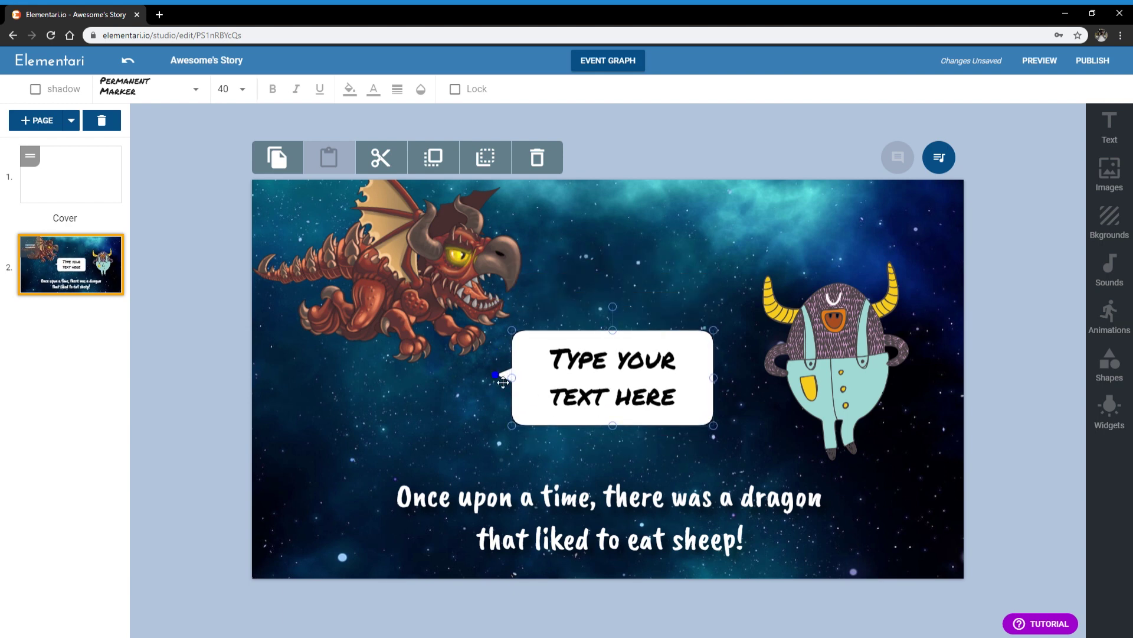
{"action": "left_click_drag", "start_coordinate": [503, 382], "coordinate": [494, 345]}
{"action": "left_click_drag", "start_coordinate": [612, 347], "coordinate": [607, 348]}
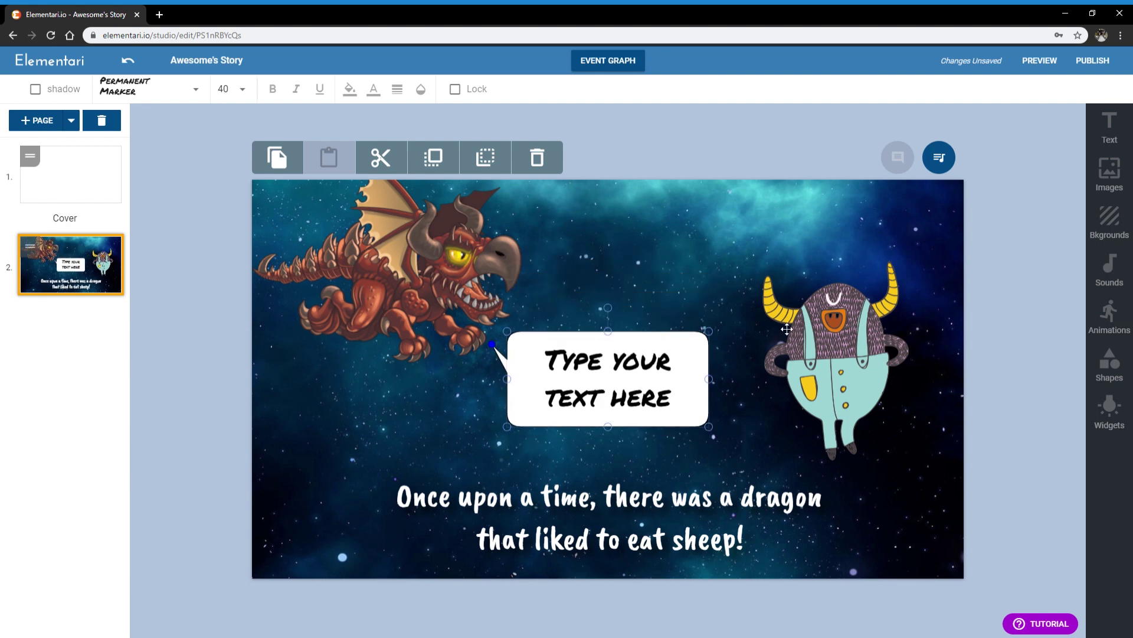
Step: Type 'Hello!' into the speech bubble
{"action": "double_click", "coordinate": [656, 390]}
{"action": "type", "text": "Hello!"}
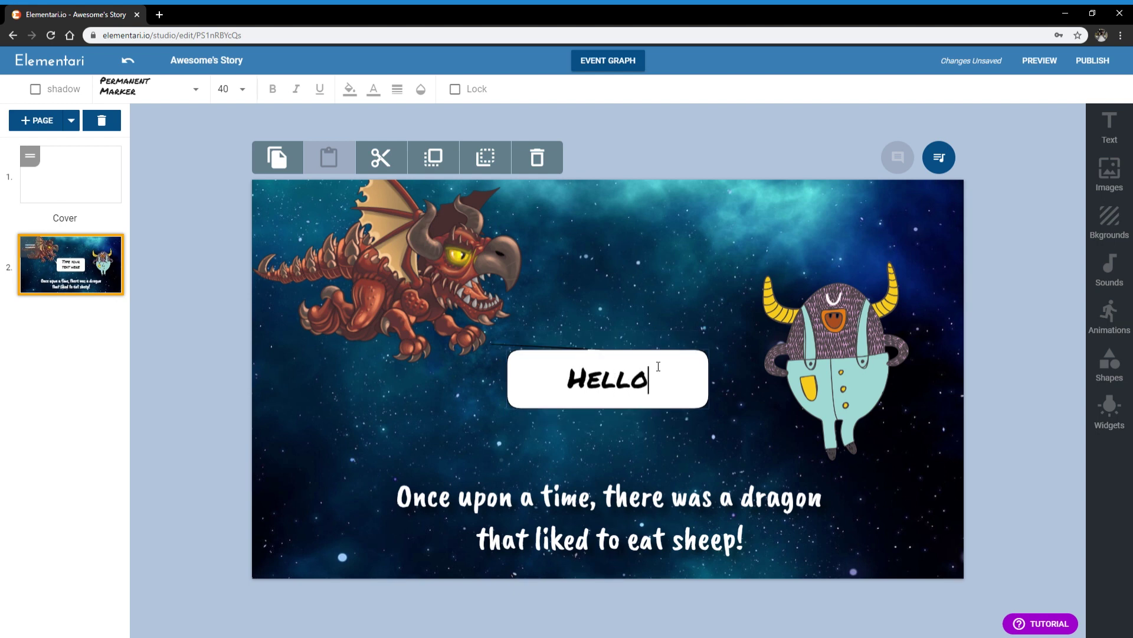
{"action": "left_click", "coordinate": [619, 438]}
{"action": "left_click", "coordinate": [526, 359]}
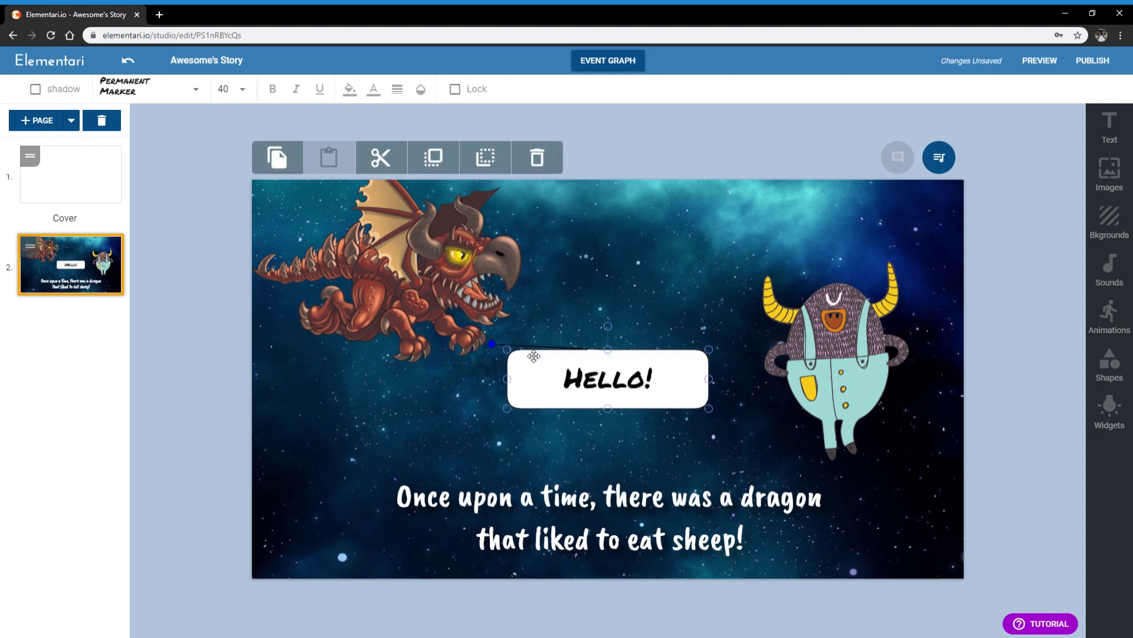
{"action": "left_click_drag", "start_coordinate": [491, 344], "coordinate": [501, 353]}
Step: Narrow and reposition the Hello! bubble, and adjust the monster and dragon positions around it
{"action": "left_click", "coordinate": [508, 355]}
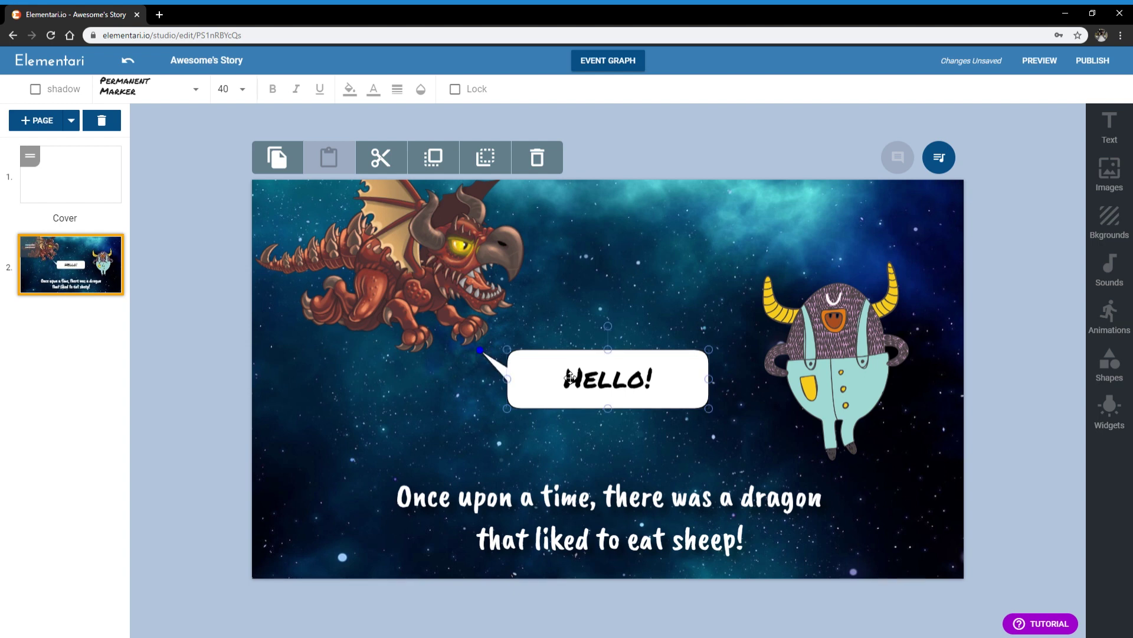
{"action": "left_click_drag", "start_coordinate": [569, 378], "coordinate": [579, 368]}
{"action": "left_click", "coordinate": [629, 303]}
{"action": "left_click", "coordinate": [700, 376]}
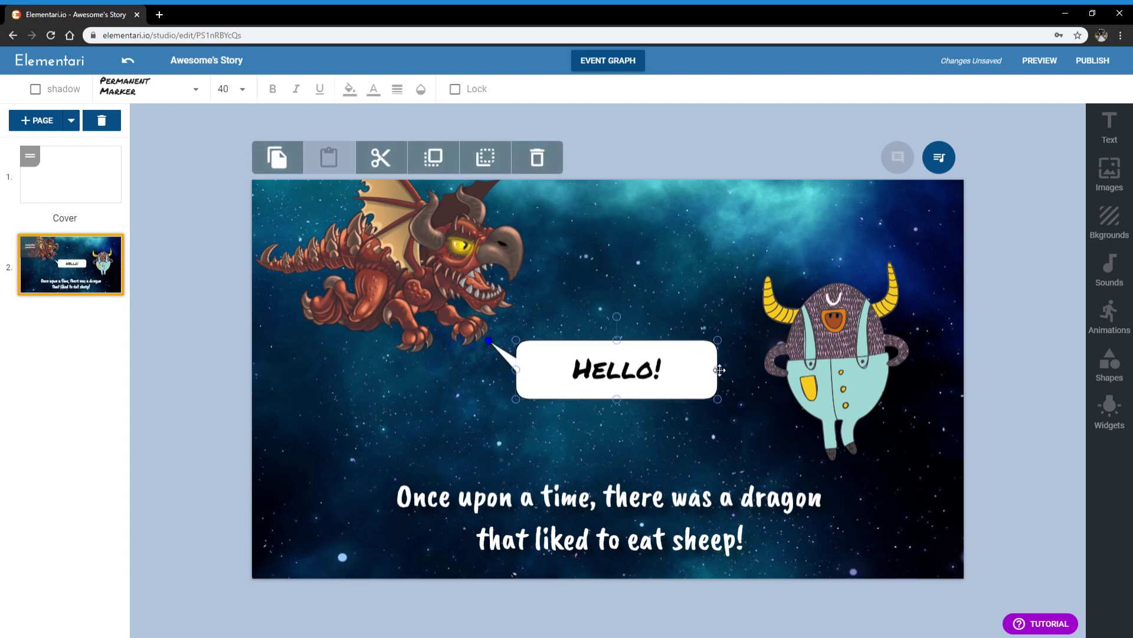
{"action": "left_click_drag", "start_coordinate": [721, 372], "coordinate": [715, 371]}
{"action": "left_click", "coordinate": [717, 586]}
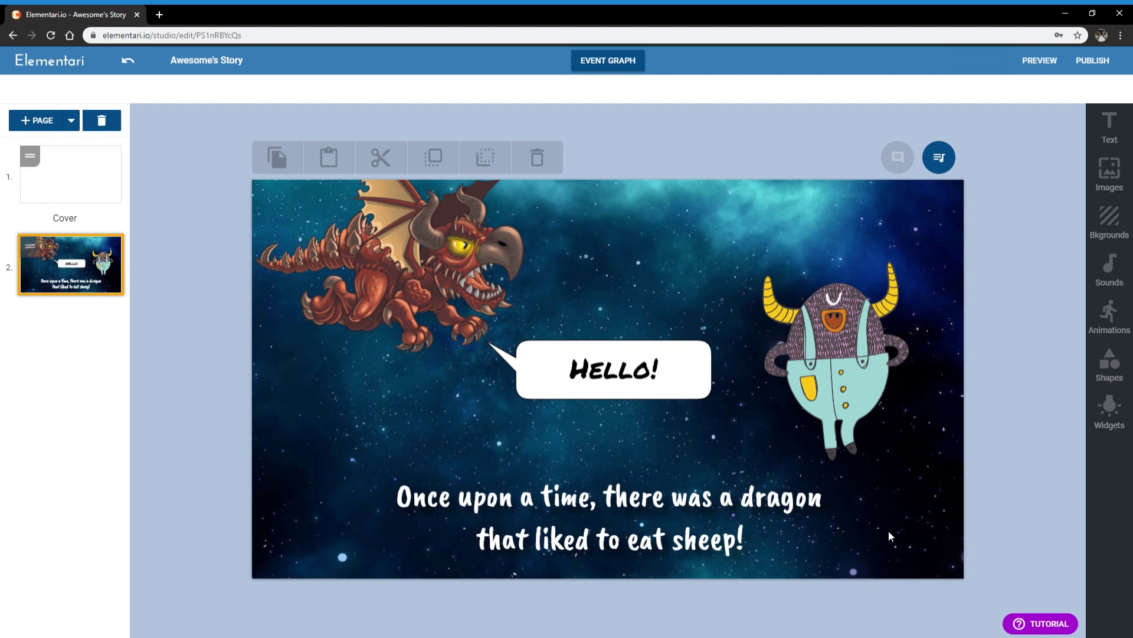
{"action": "left_click_drag", "start_coordinate": [884, 306], "coordinate": [896, 303]}
{"action": "left_click", "coordinate": [745, 223]}
{"action": "left_click_drag", "start_coordinate": [434, 242], "coordinate": [415, 265]}
{"action": "left_click_drag", "start_coordinate": [580, 372], "coordinate": [594, 360]}
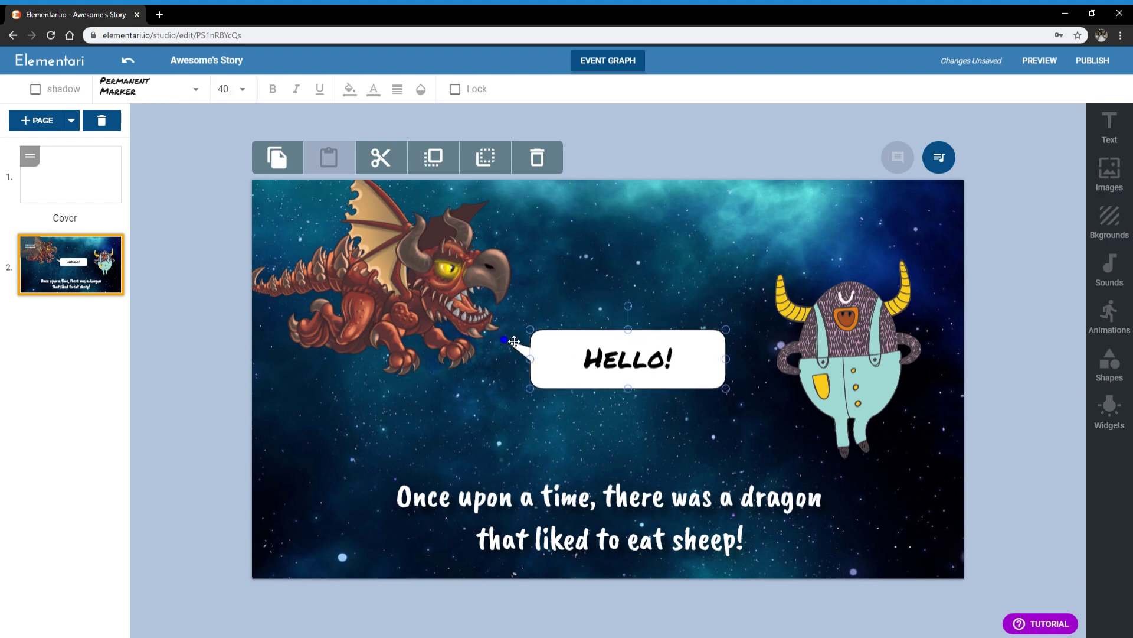
{"action": "left_click", "coordinate": [507, 339]}
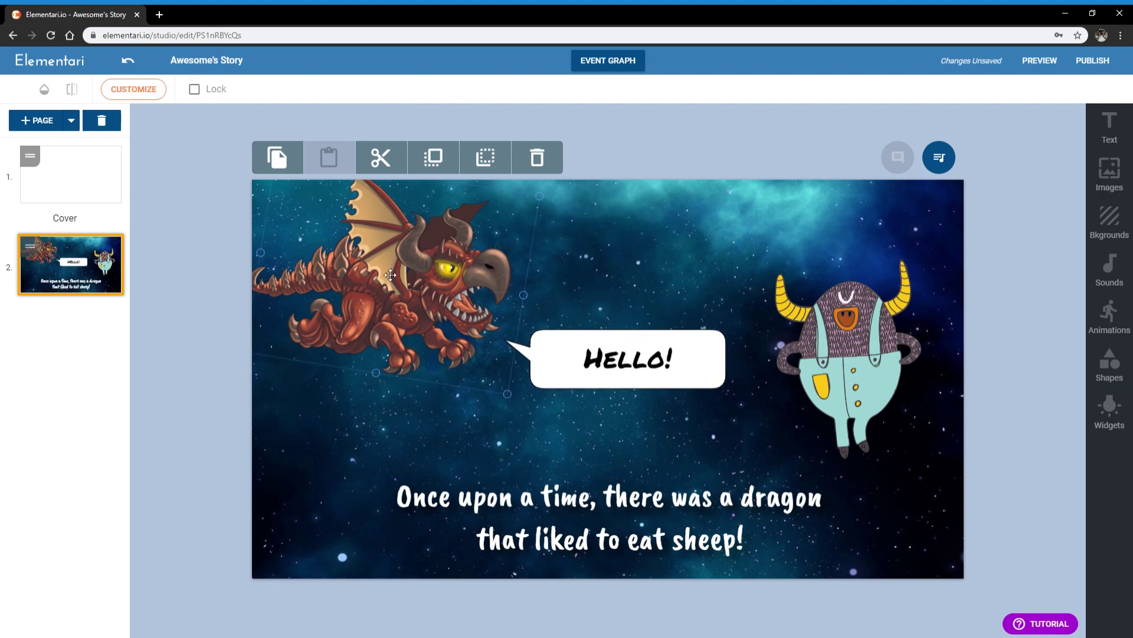
{"action": "left_click", "coordinate": [633, 65]}
{"action": "left_click", "coordinate": [633, 65]}
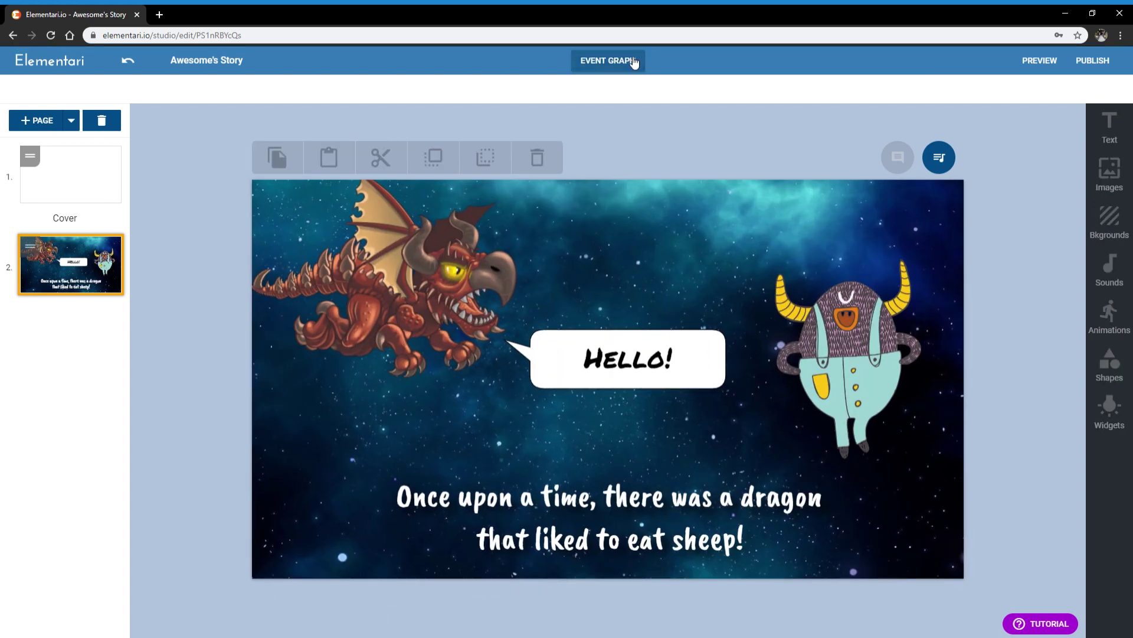
{"action": "left_click", "coordinate": [633, 65]}
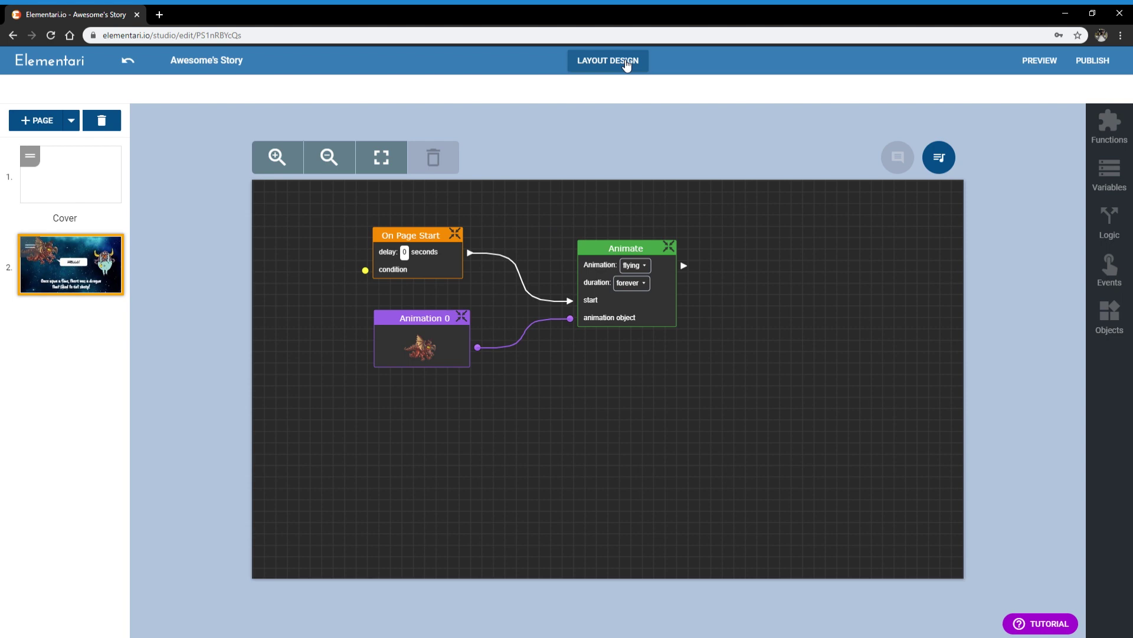
{"action": "left_click", "coordinate": [627, 65]}
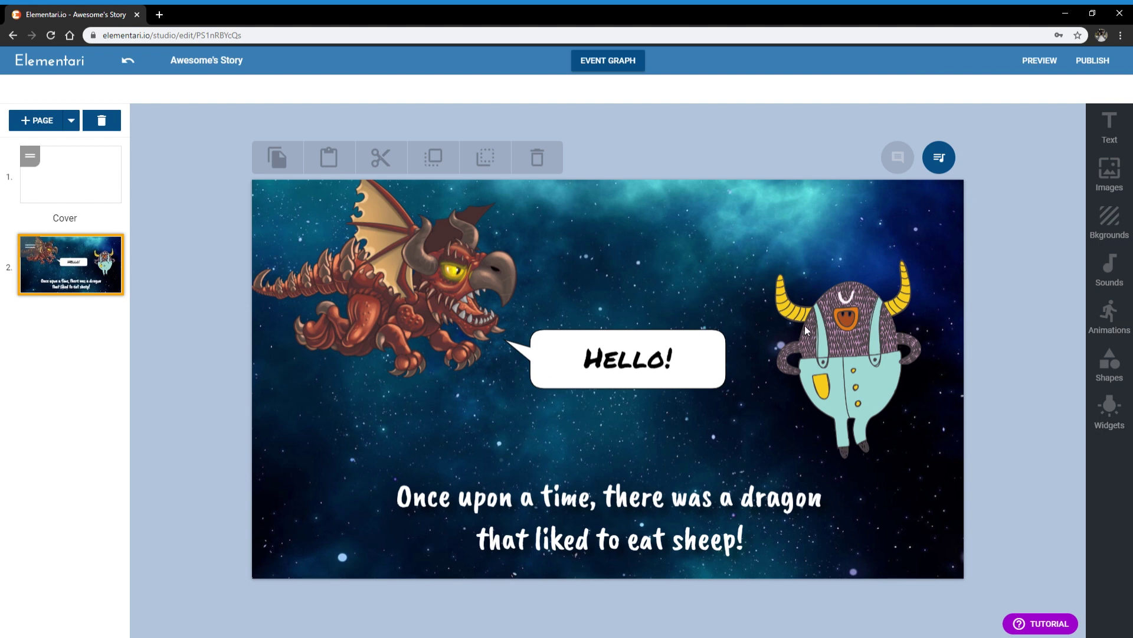
Step: Preview and dismiss the fade-in and text effect tutorials, then reopen the tutorials list
{"action": "left_click", "coordinate": [1028, 627]}
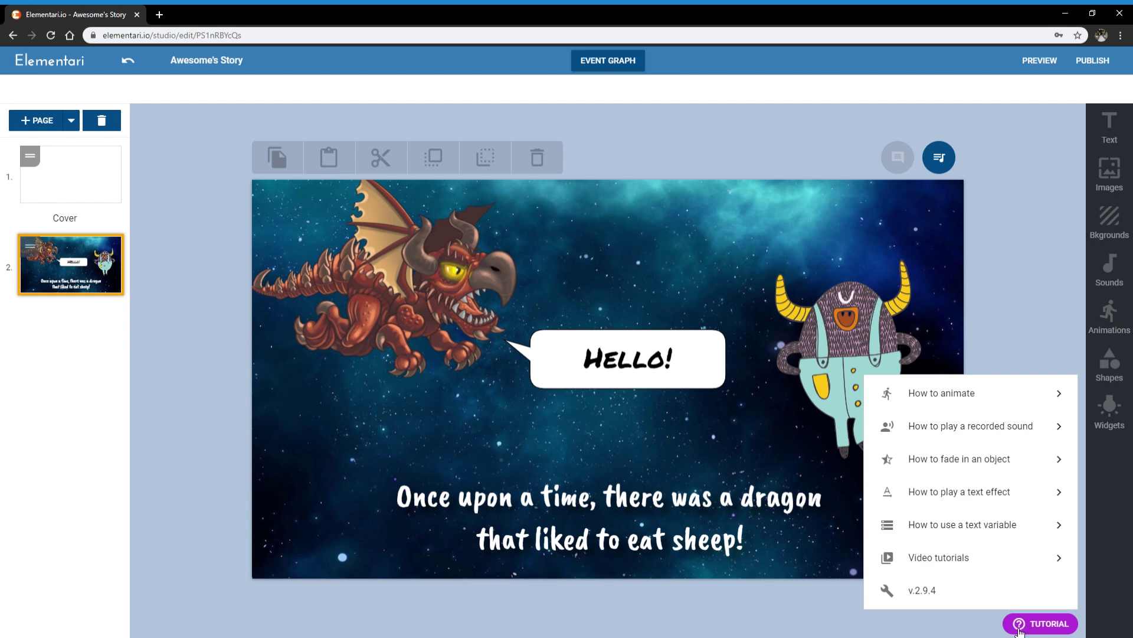
{"action": "left_click", "coordinate": [997, 465]}
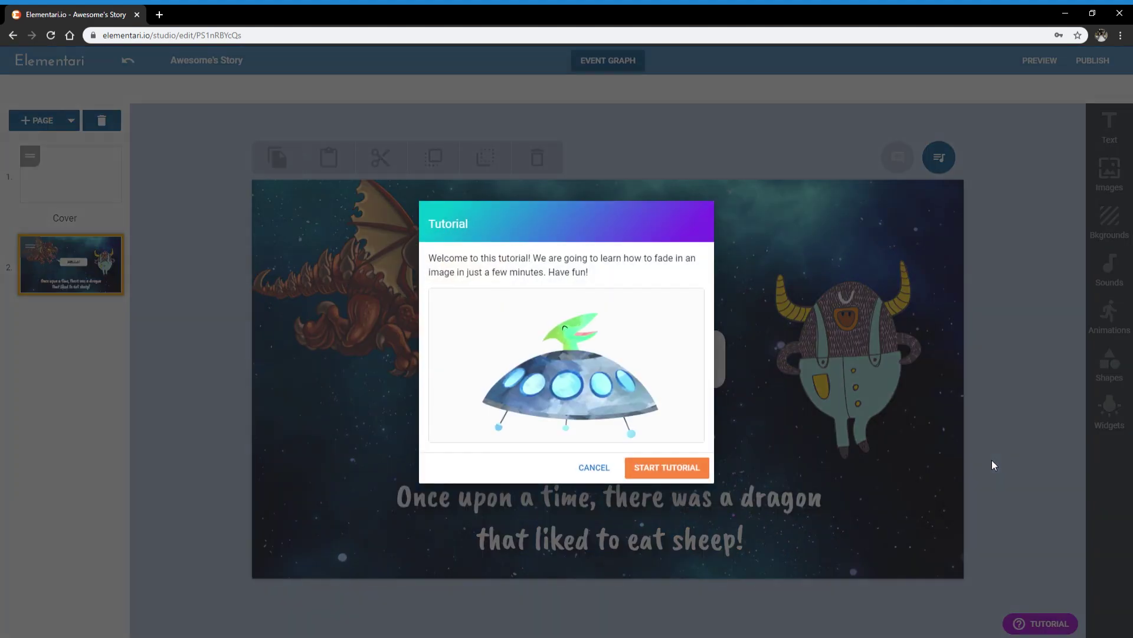
{"action": "left_click", "coordinate": [611, 468]}
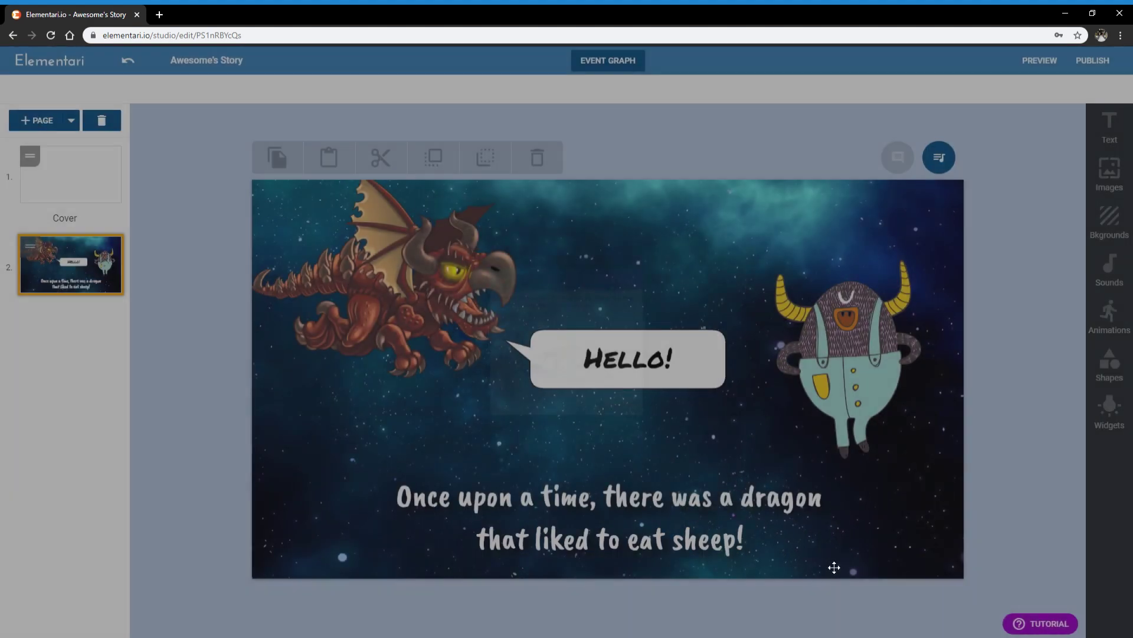
{"action": "left_click", "coordinate": [1036, 621]}
{"action": "left_click", "coordinate": [979, 492]}
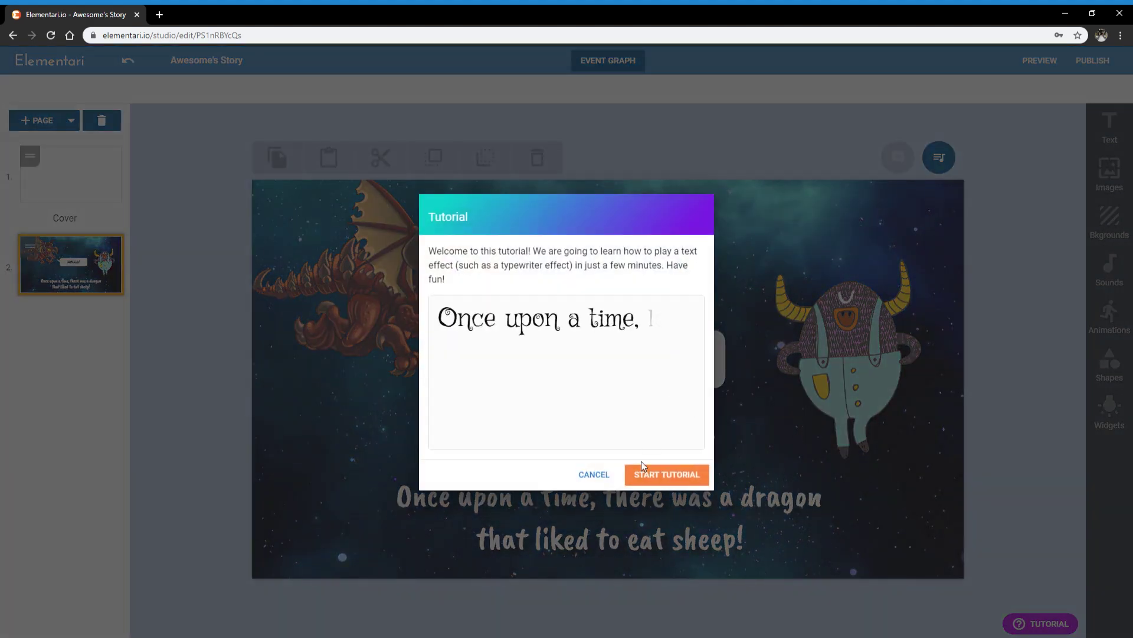
{"action": "left_click", "coordinate": [594, 480]}
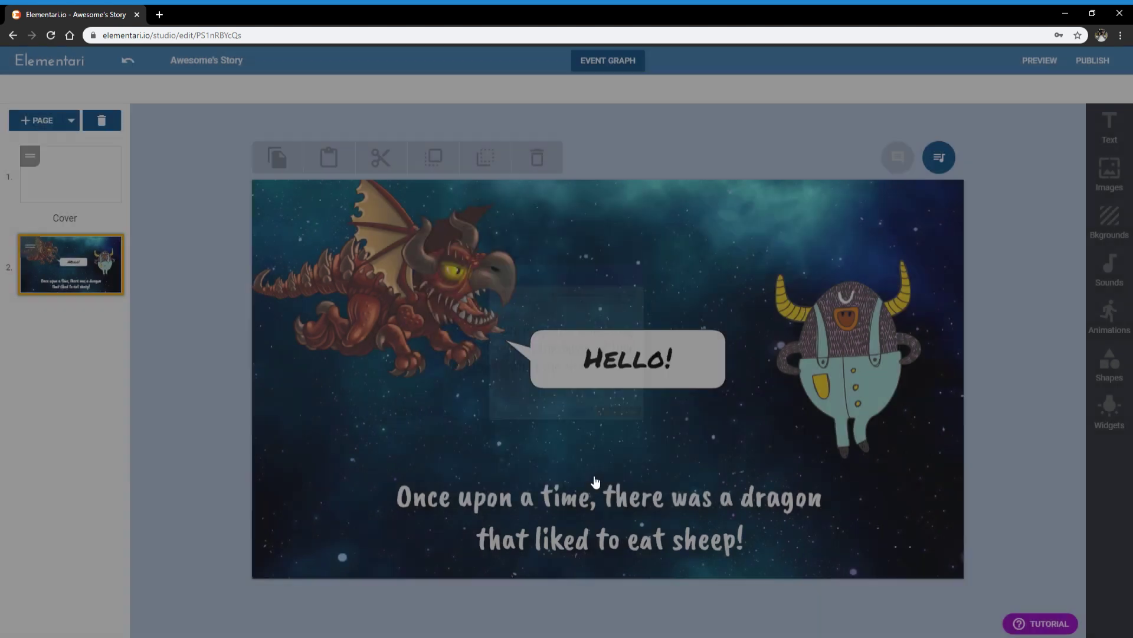
{"action": "left_click", "coordinate": [1033, 623]}
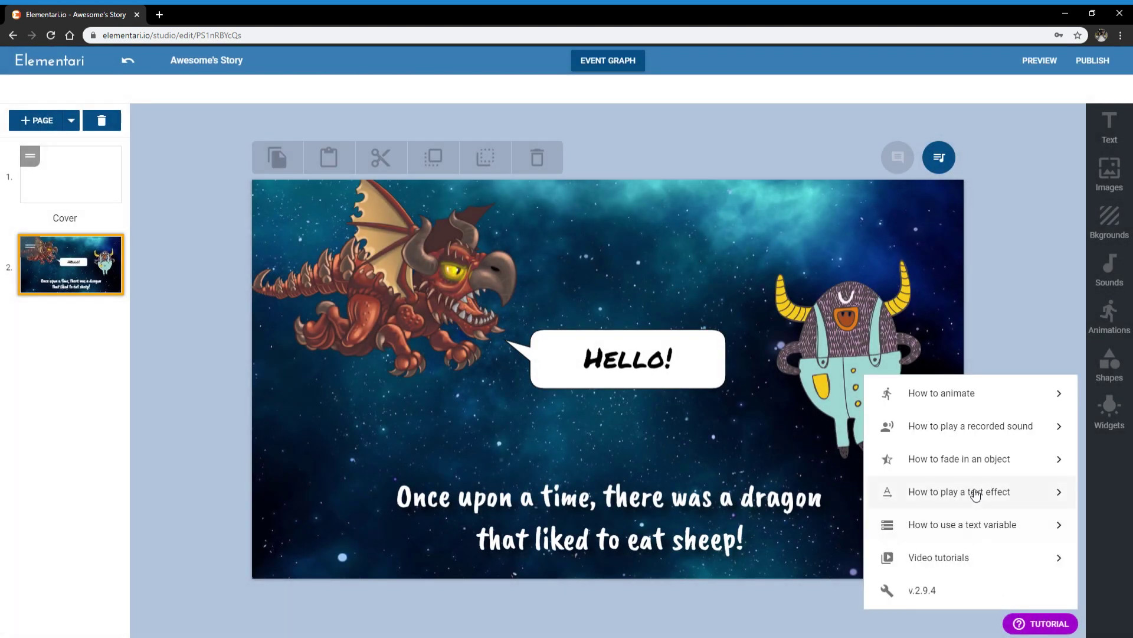
{"action": "left_click", "coordinate": [966, 528]}
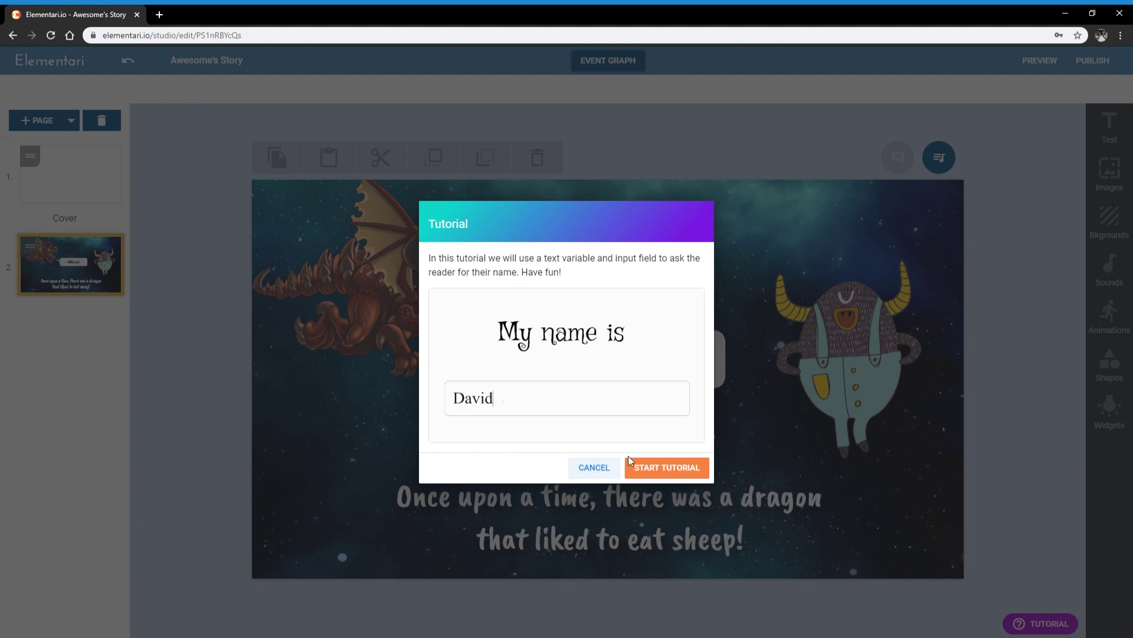
{"action": "left_click", "coordinate": [587, 467]}
{"action": "left_click", "coordinate": [1027, 623]}
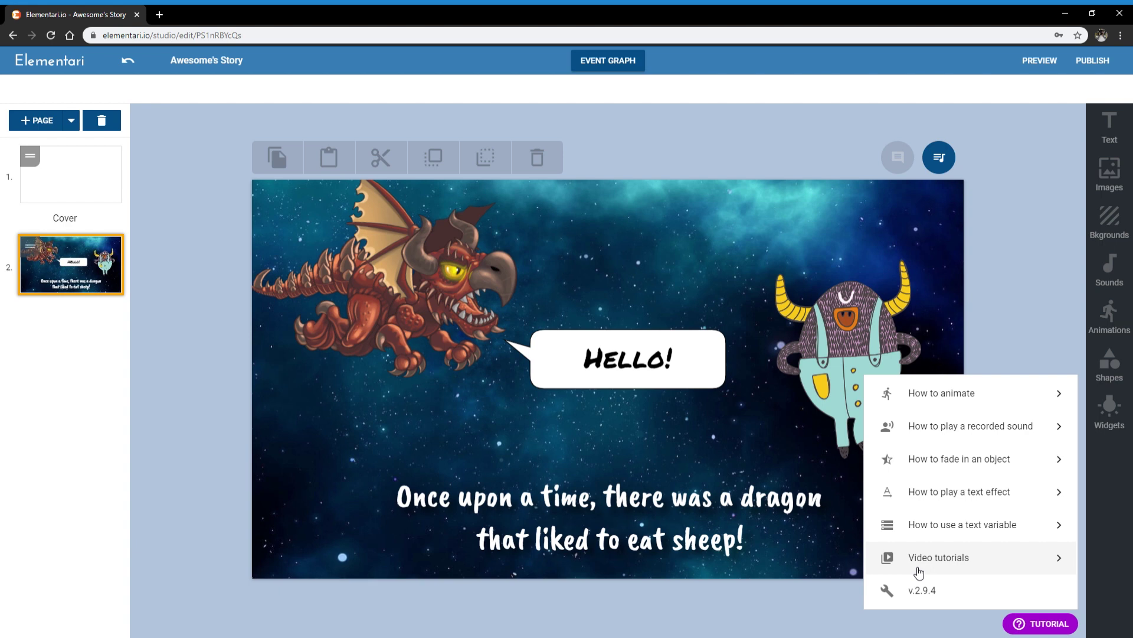
Step: Dismiss the tutorials menu by clicking the canvas and nudge the dragon a few pixels down
{"action": "left_click", "coordinate": [732, 433]}
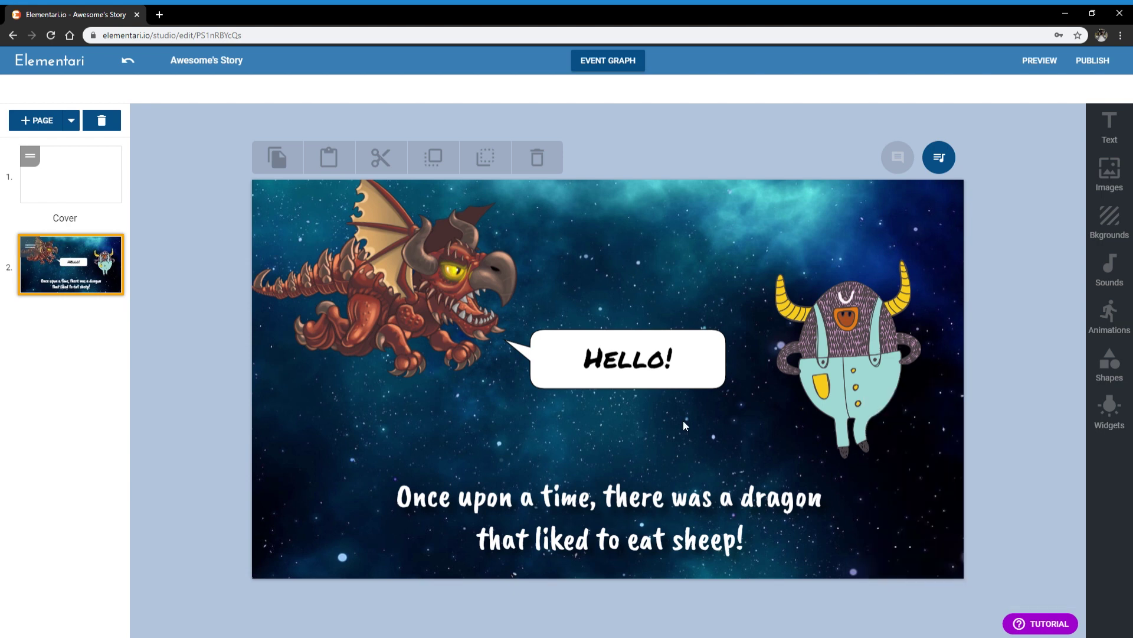
{"action": "left_click_drag", "start_coordinate": [406, 264], "coordinate": [408, 268]}
Step: Deselect the dragon, save via PUBLISH, and close the Edit 'Awesome's Story' dialog without publishing
{"action": "left_click", "coordinate": [620, 239]}
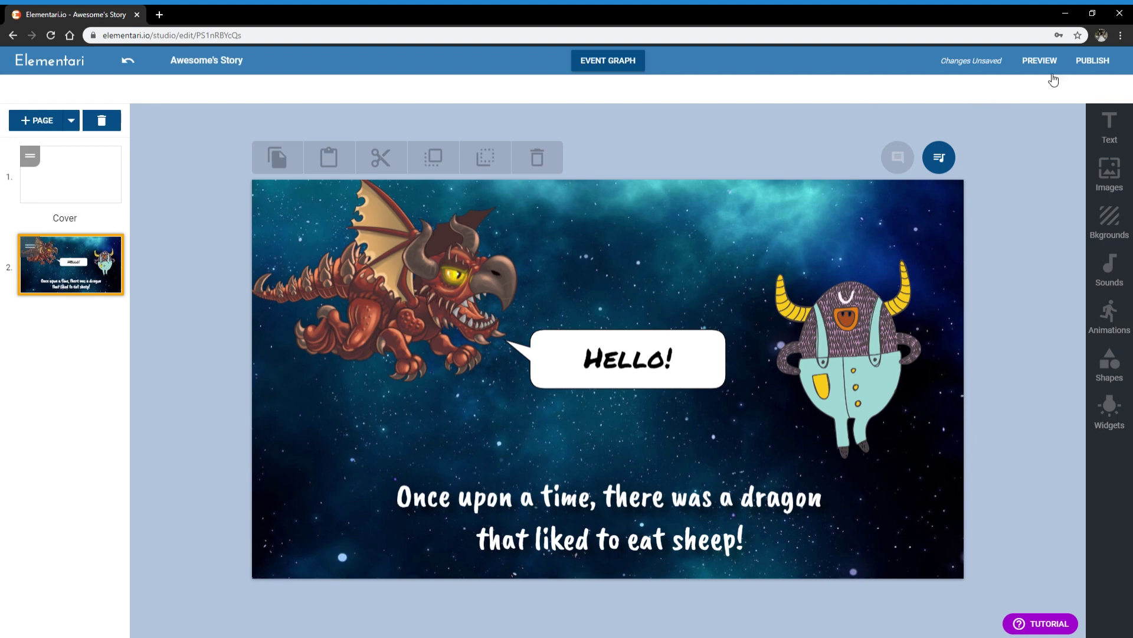
{"action": "left_click", "coordinate": [1092, 60]}
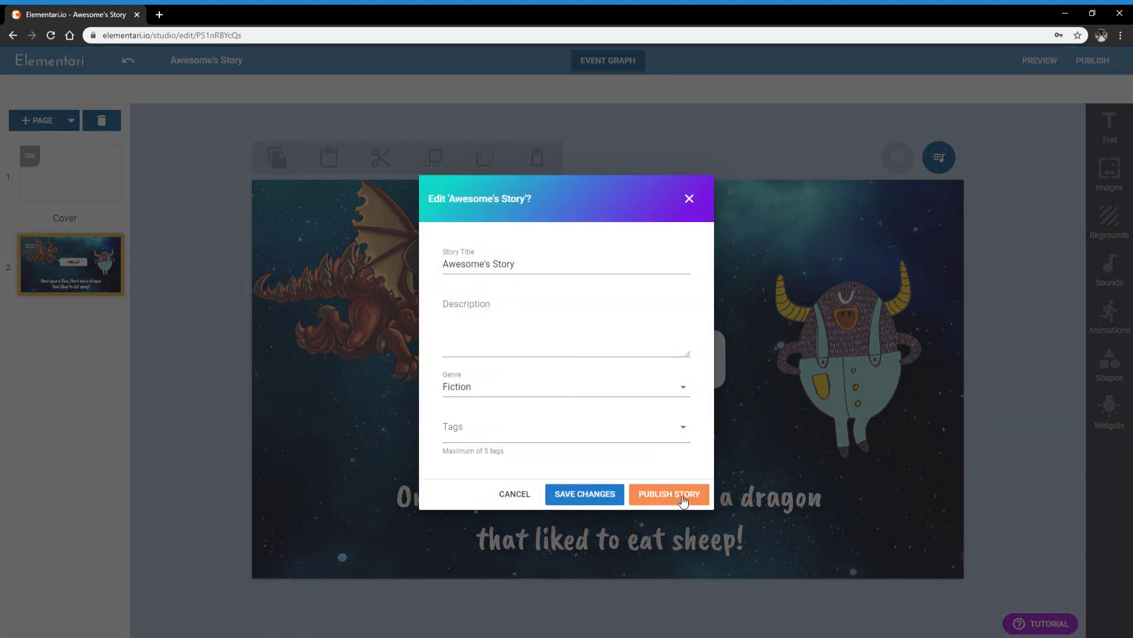
{"action": "left_click", "coordinate": [689, 199]}
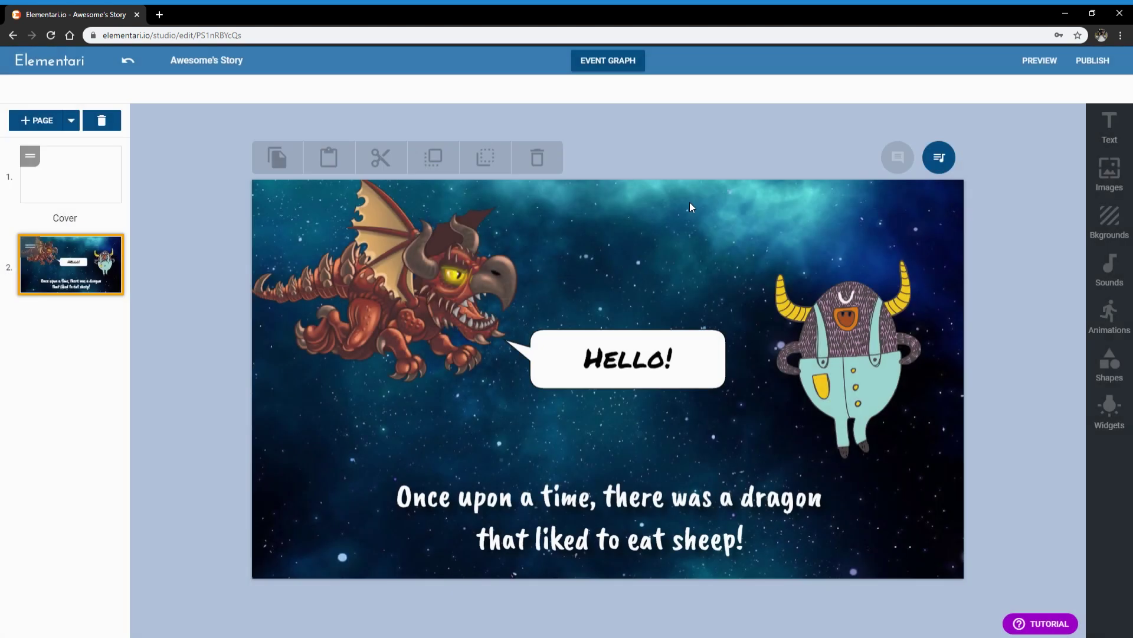